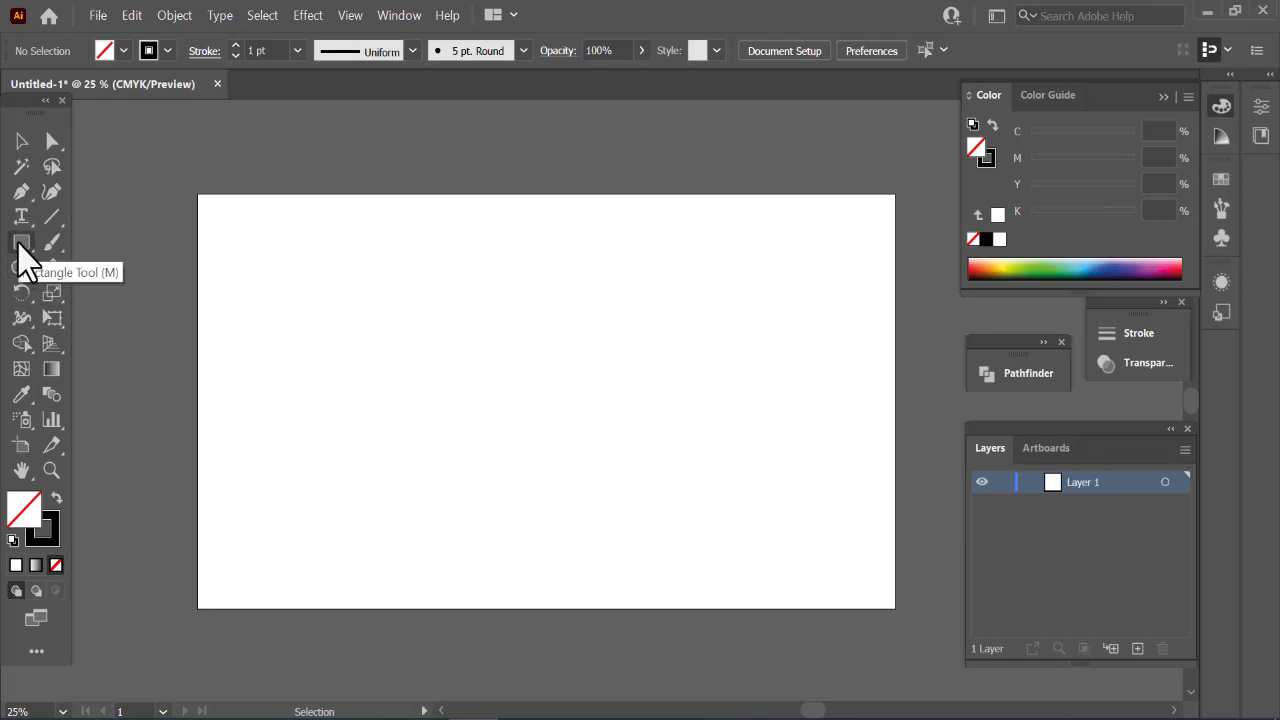
# Draw a large circle on the artboard and give it a 5 pt stroke with round cap and round corner join
pyautogui.press('l')
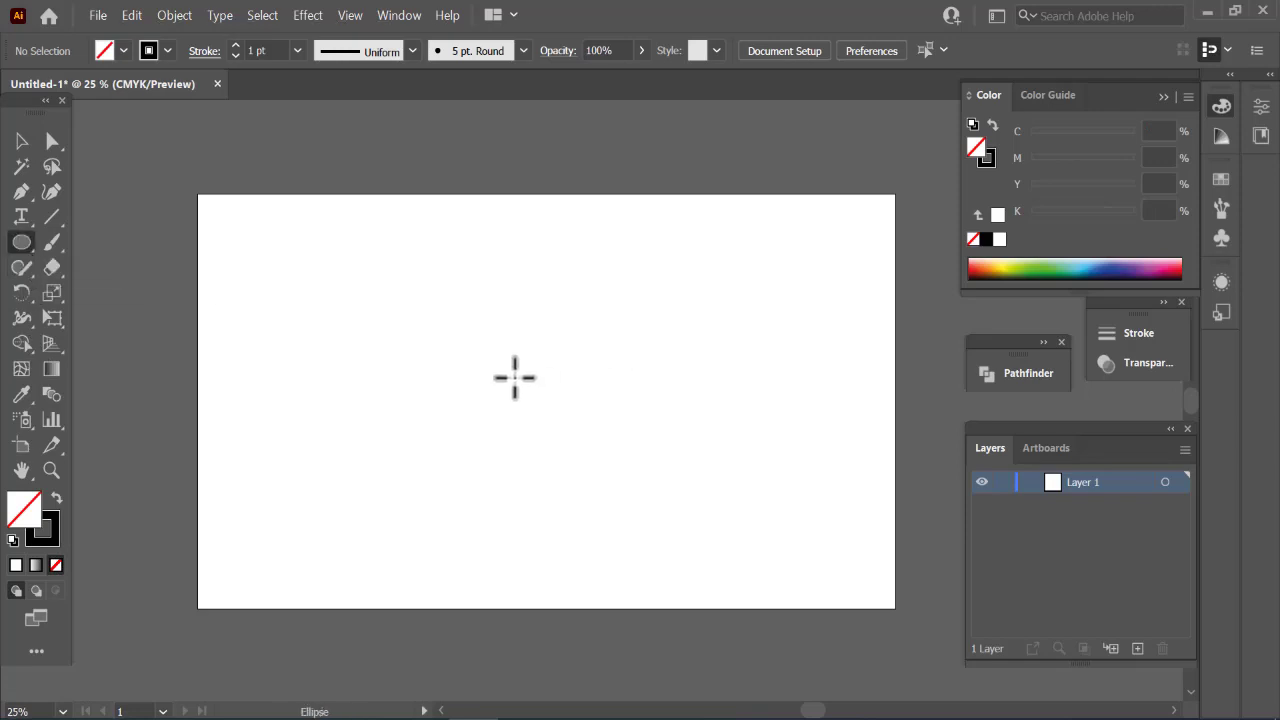
pyautogui.moveTo(514, 377); pyautogui.dragTo(666, 510)
pyautogui.click(195, 58)
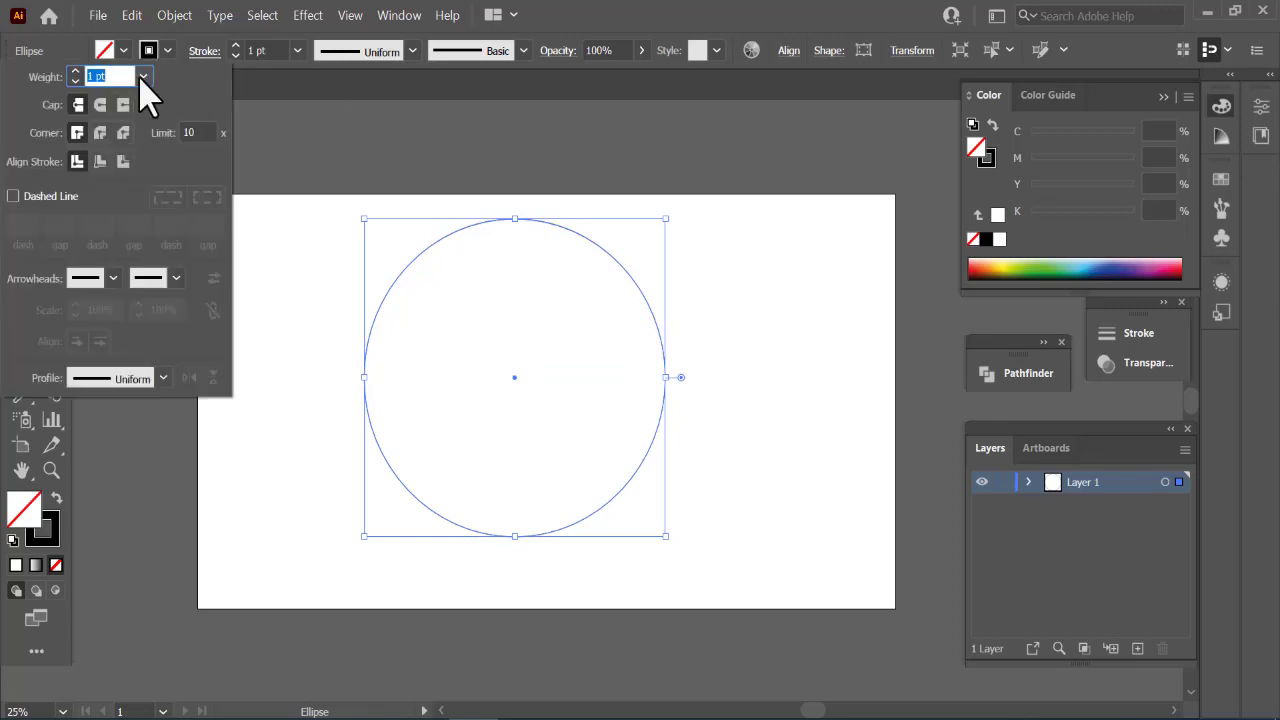
pyautogui.click(143, 78)
pyautogui.click(174, 230)
pyautogui.click(100, 106)
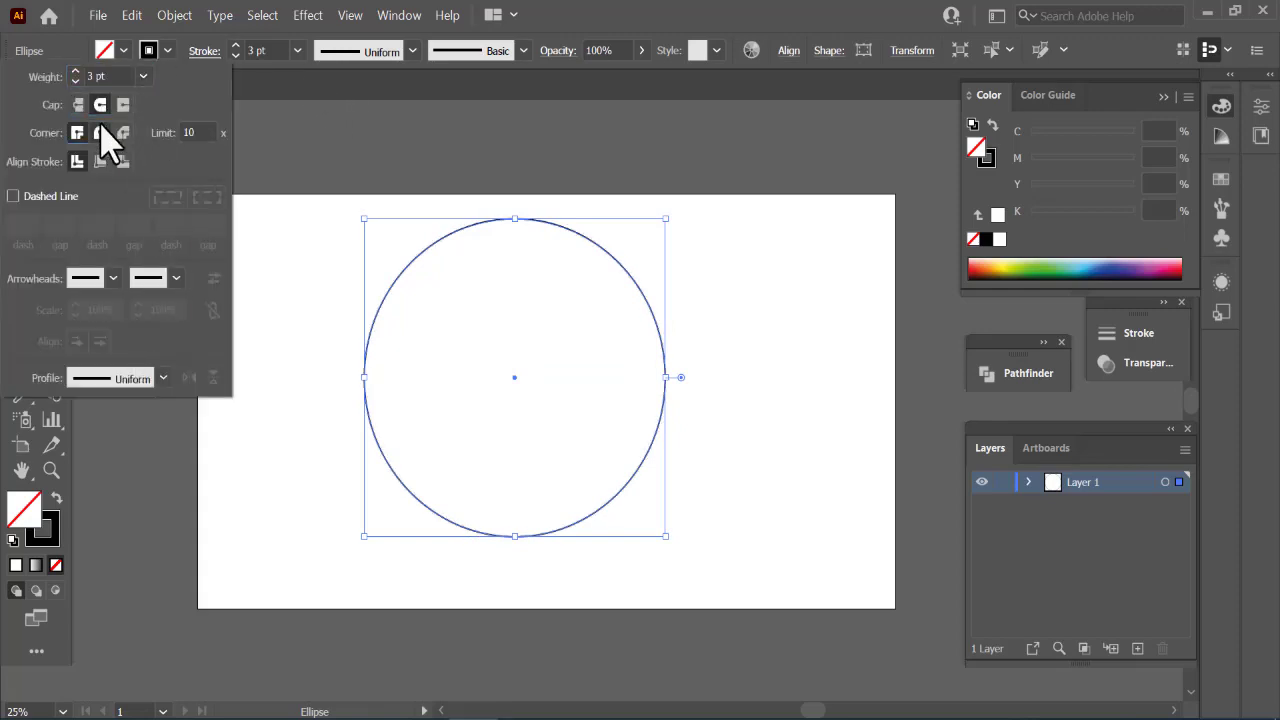
pyautogui.click(100, 132)
pyautogui.click(76, 72)
pyautogui.click(76, 72)
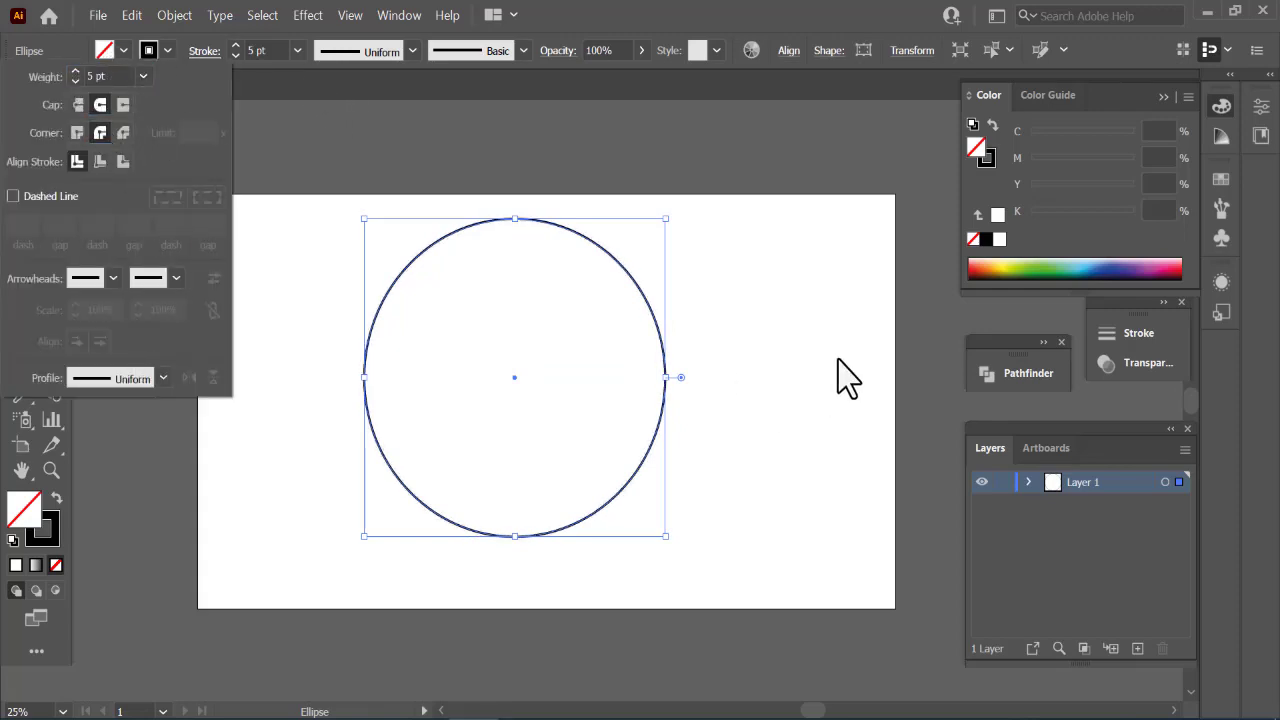
pyautogui.press('Escape')
# Move the circle down on the artboard and shrink it slightly around its centre
pyautogui.click(16, 138)
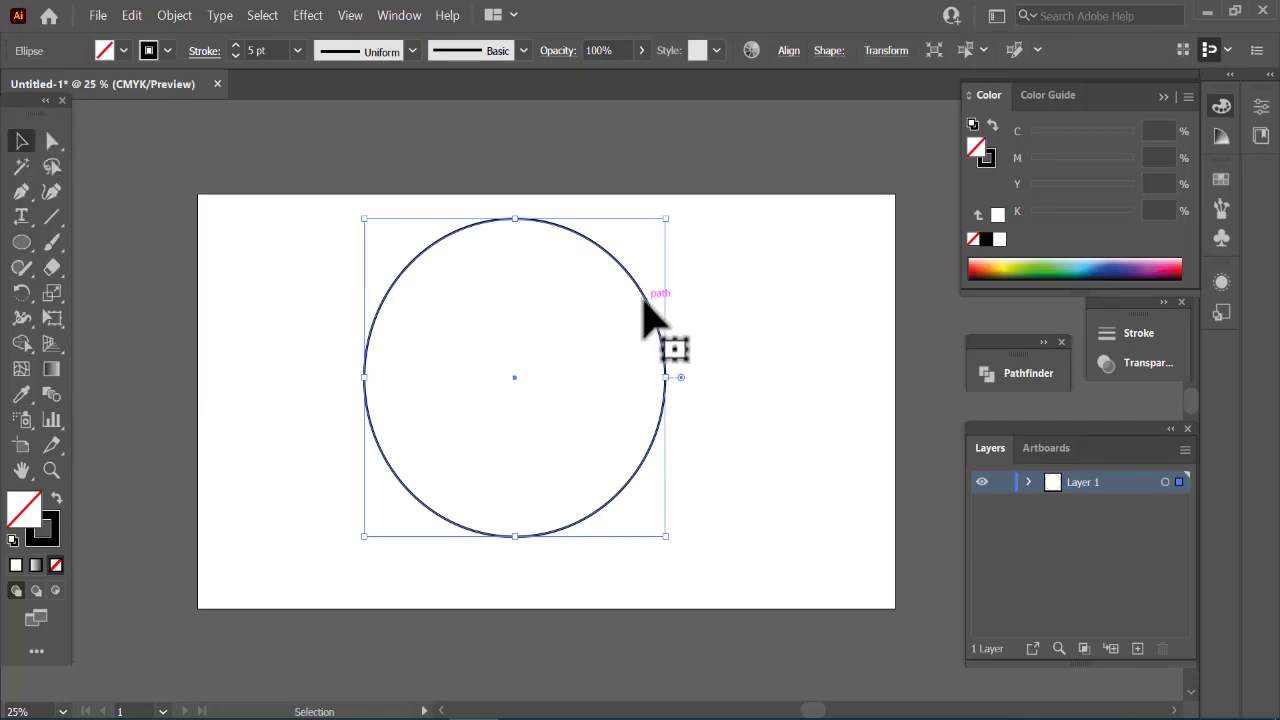
pyautogui.moveTo(643, 318); pyautogui.dragTo(645, 360)
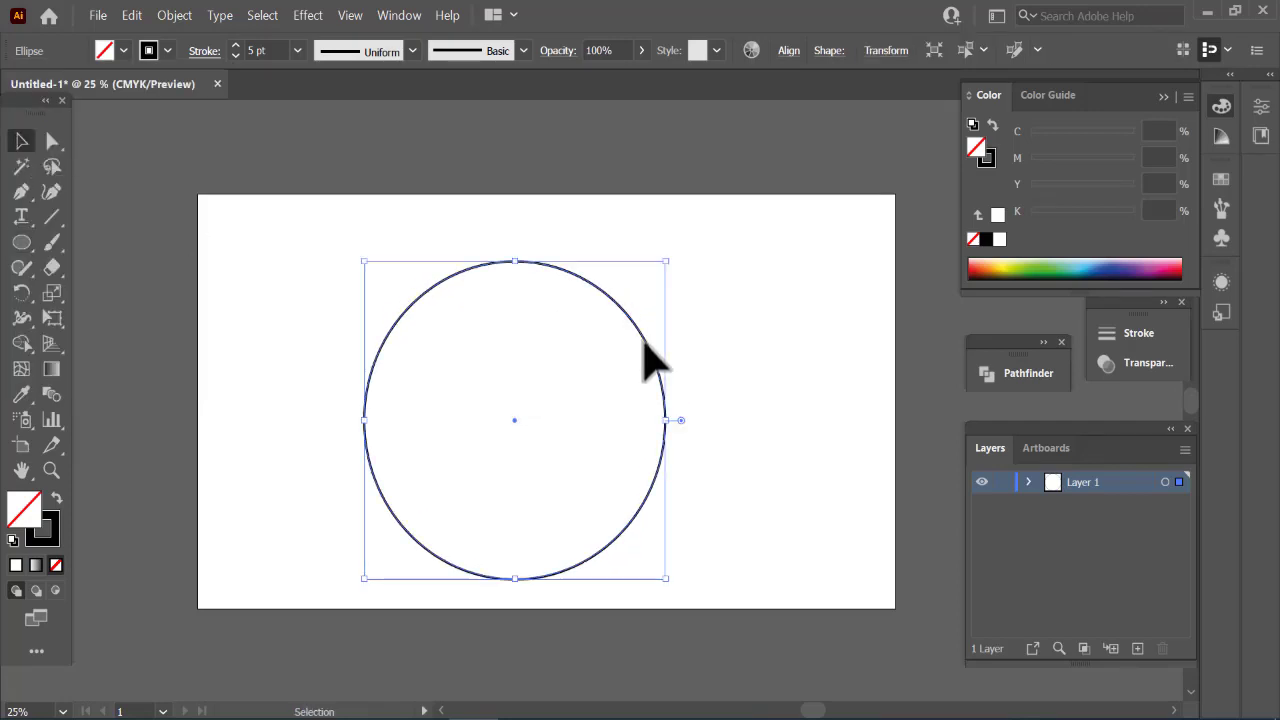
pyautogui.moveTo(672, 262); pyautogui.dragTo(654, 286)
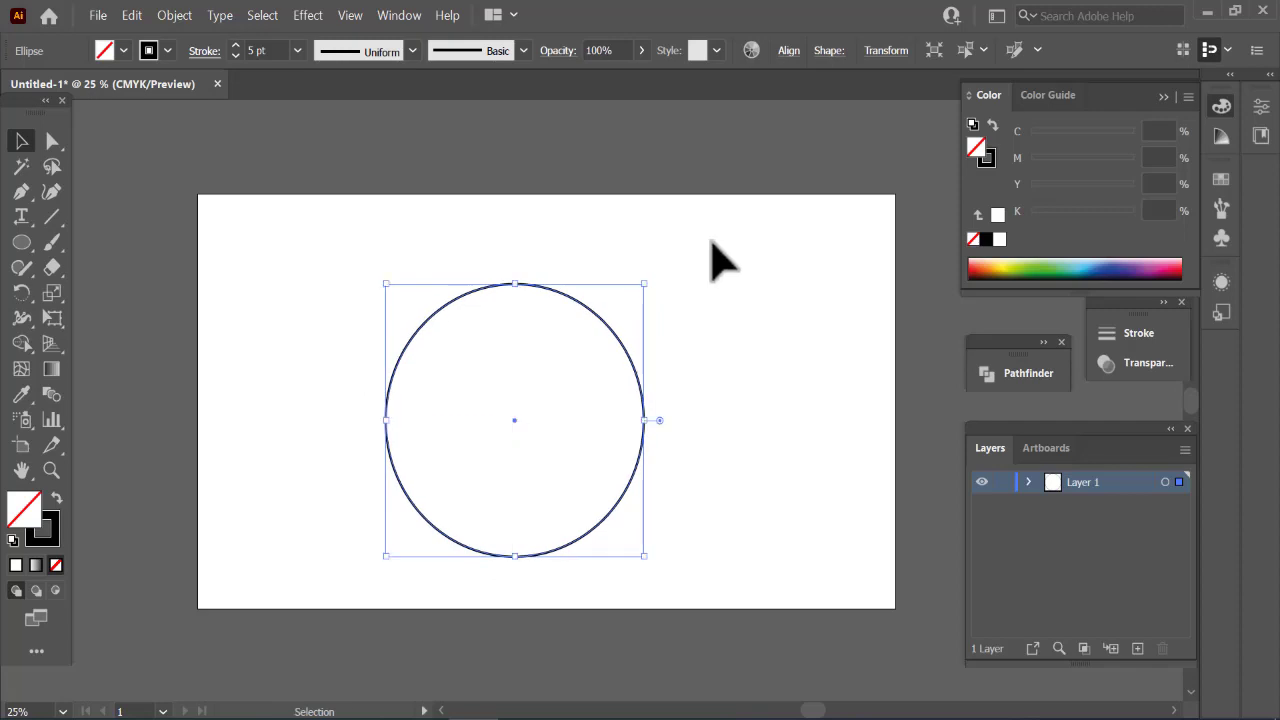
pyautogui.click(722, 310)
# Draw a narrow, curved stem with the Pen tool, rising from inside the circle's top toward the artboard's upper right
pyautogui.click(22, 191)
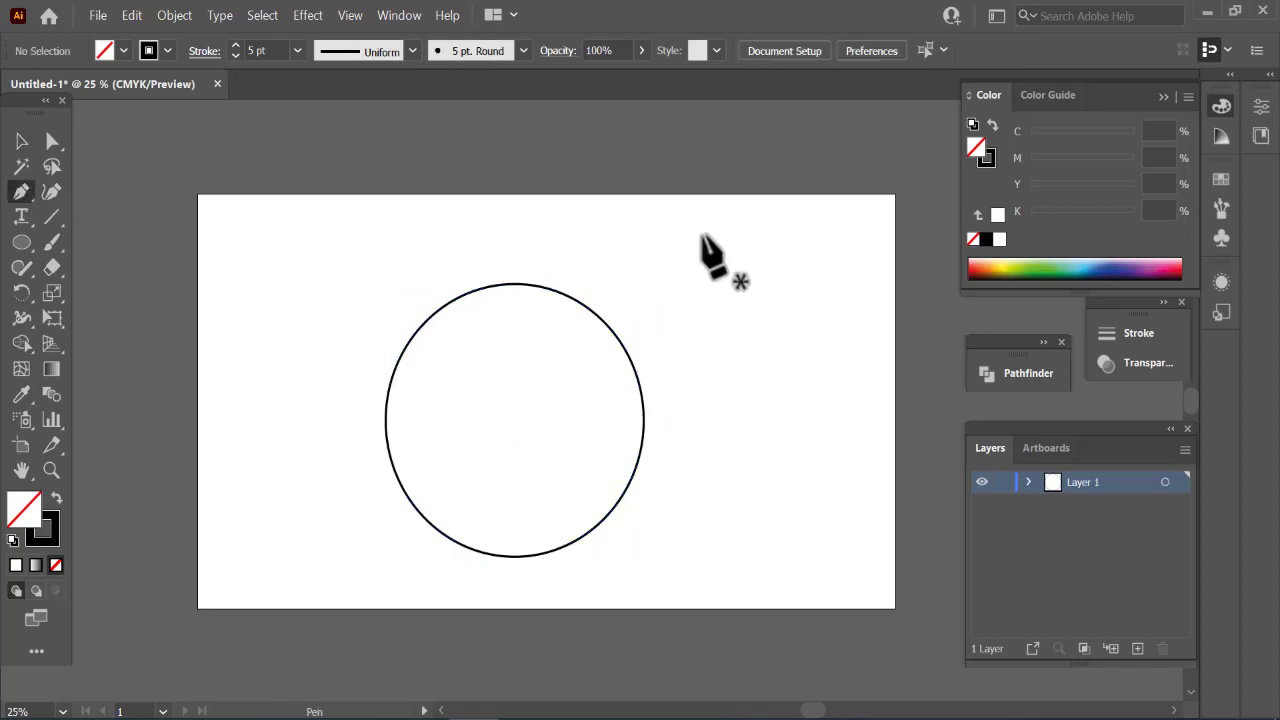
pyautogui.click(533, 307)
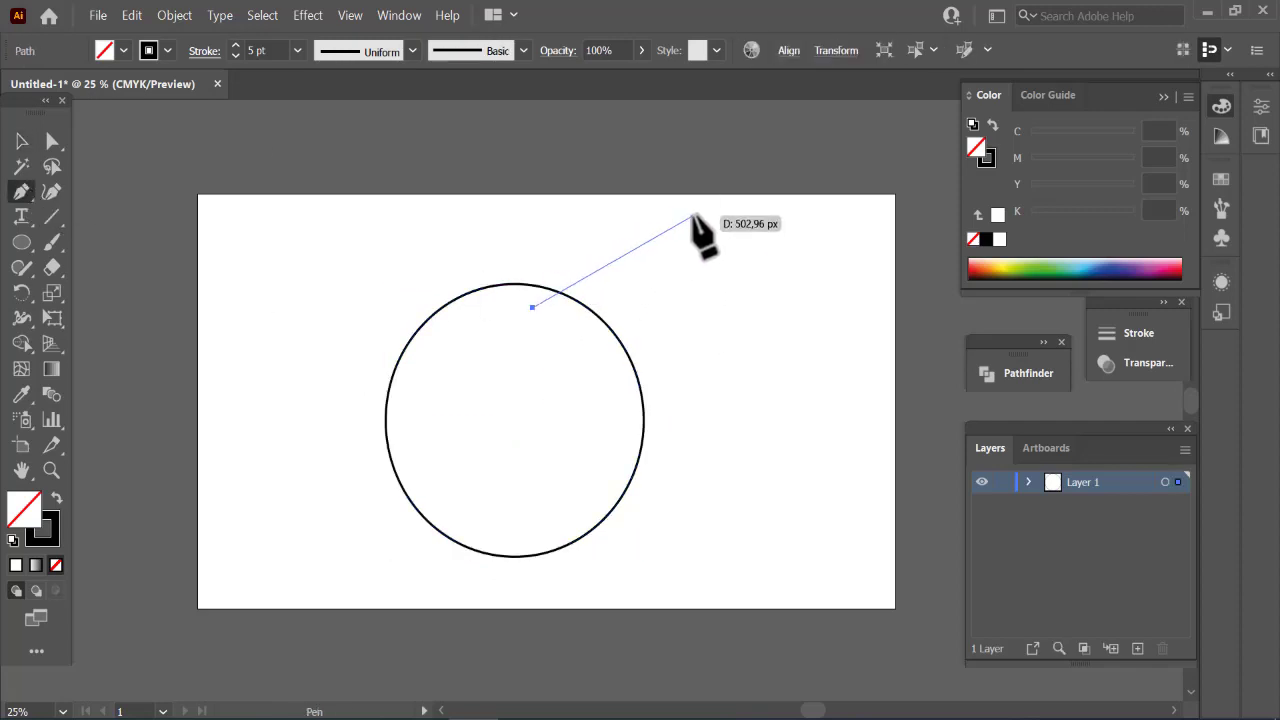
pyautogui.moveTo(693, 215); pyautogui.dragTo(829, 204)
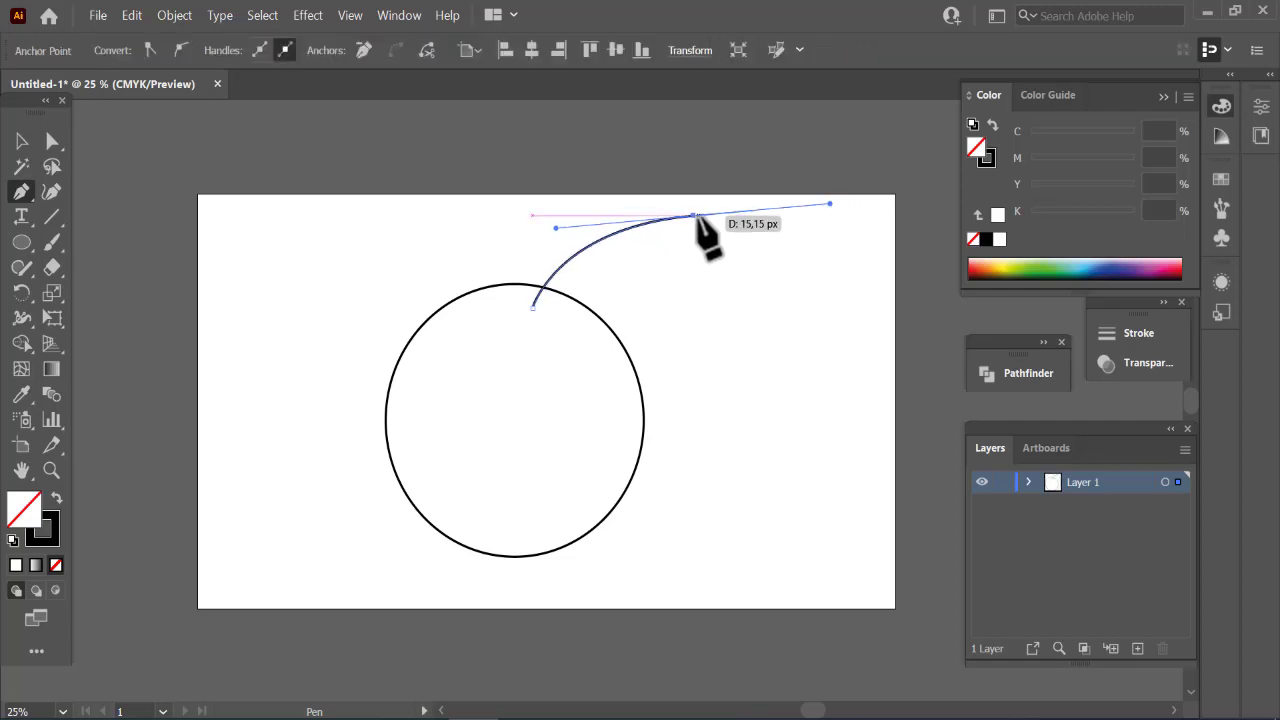
pyautogui.click(693, 215)
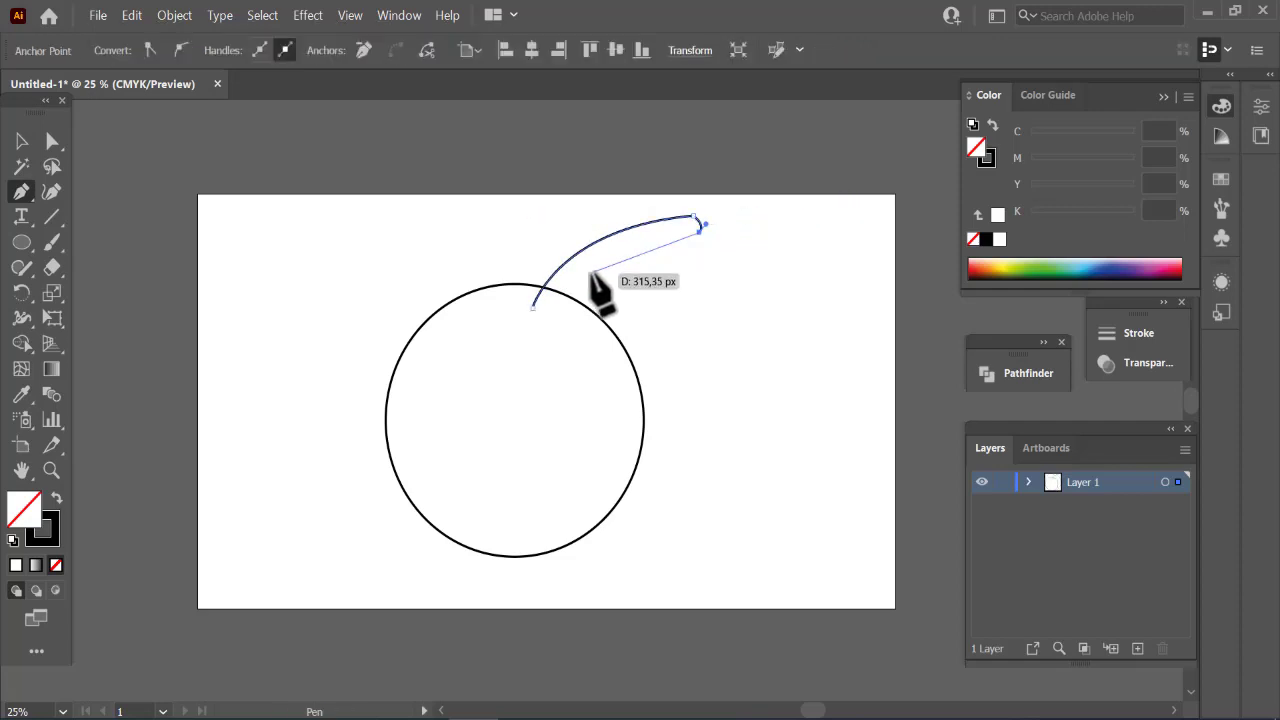
pyautogui.moveTo(538, 308); pyautogui.dragTo(479, 397)
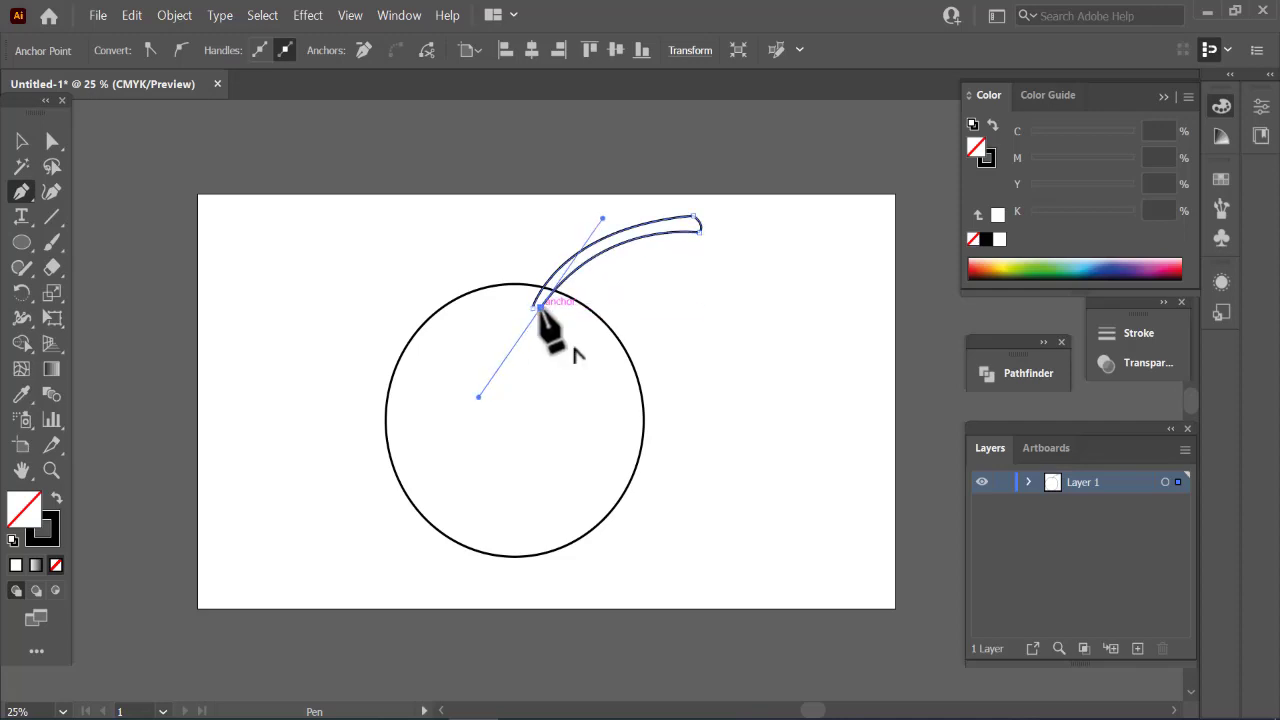
pyautogui.keyDown('ctrl'); pyautogui.click(755, 322); pyautogui.keyUp('ctrl')
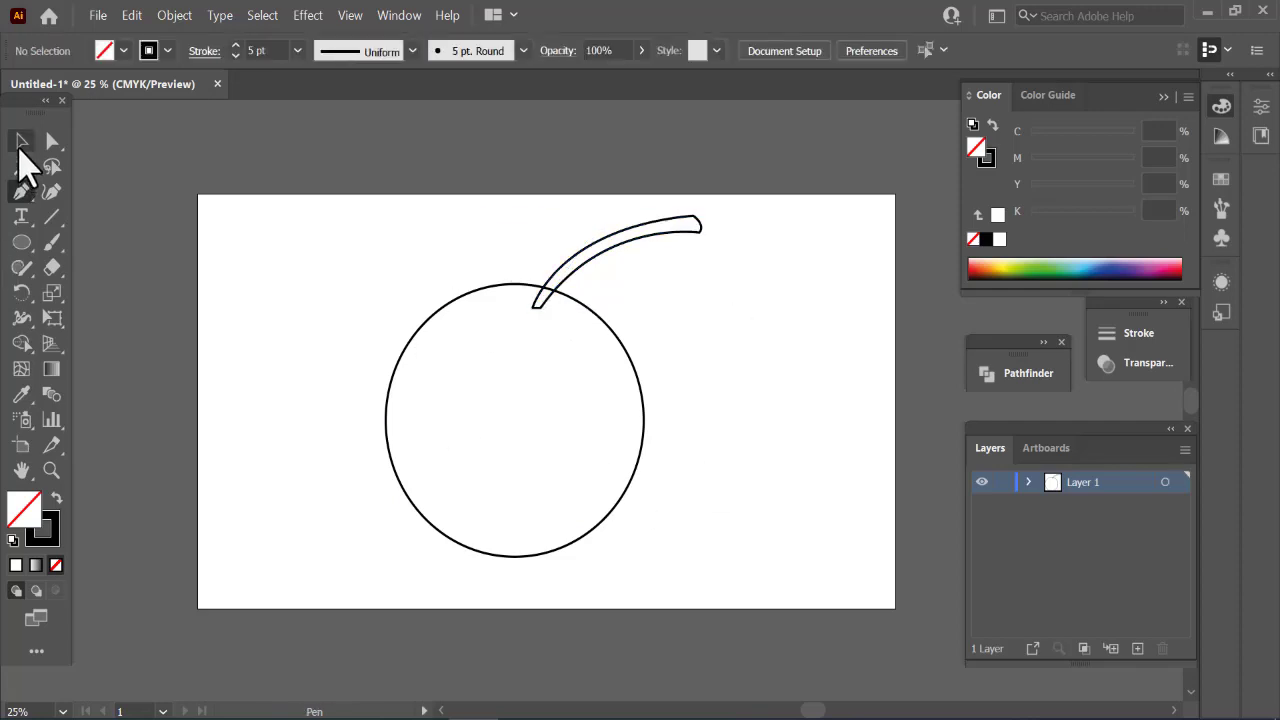
# Rotate the stem about 2° counterclockwise, shift it slightly left, and tilt the circle and stem together slightly counterclockwise
pyautogui.click(21, 146)
pyautogui.click(634, 238)
pyautogui.moveTo(705, 207); pyautogui.dragTo(691, 206)
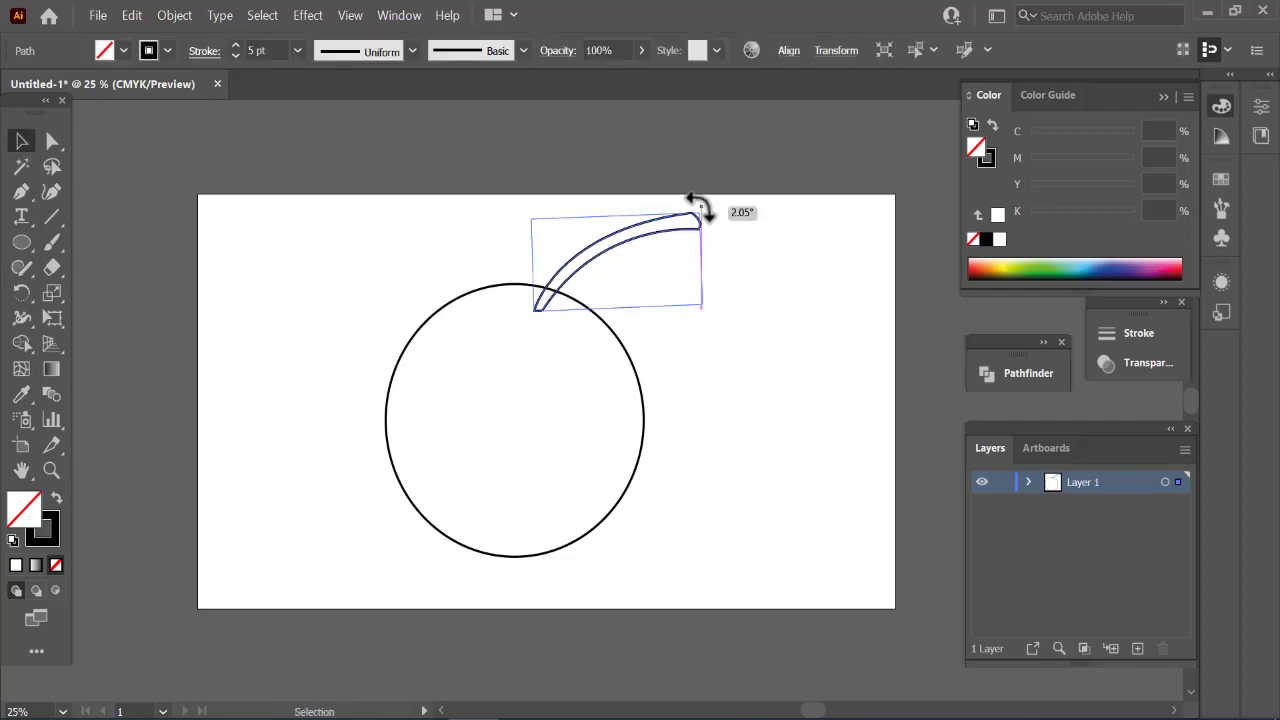
pyautogui.moveTo(671, 251); pyautogui.dragTo(650, 253)
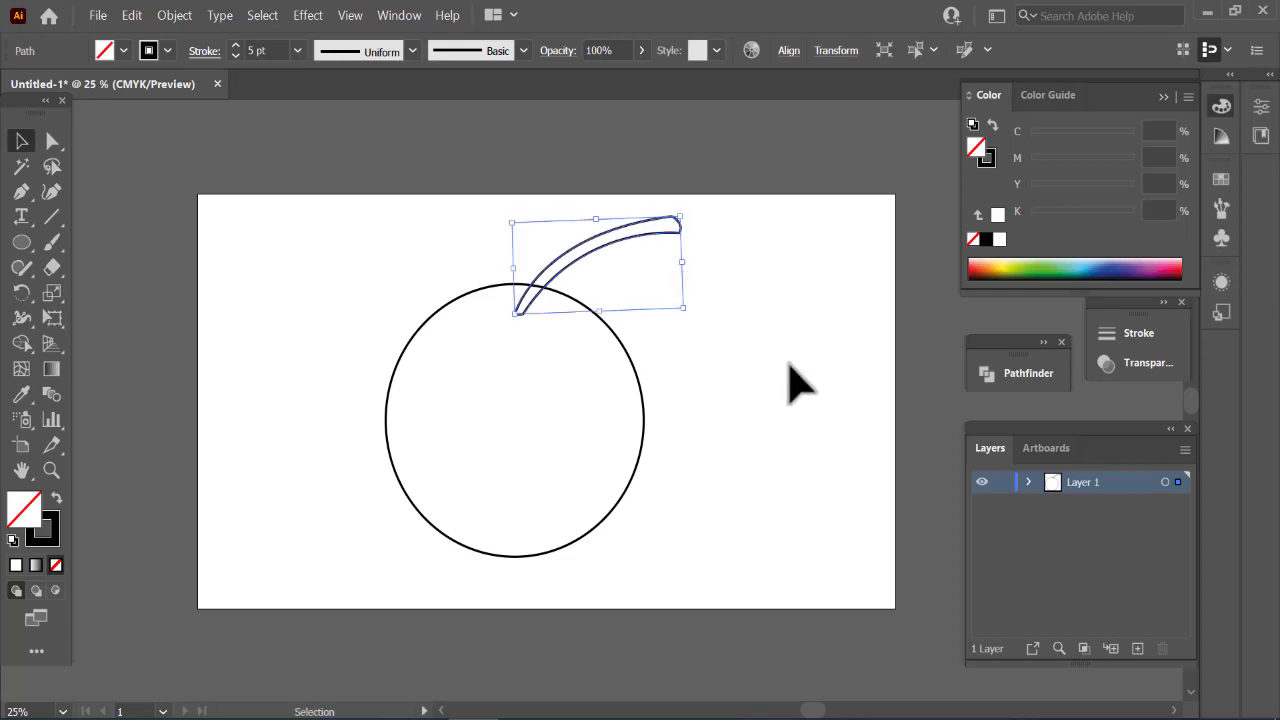
pyautogui.click(794, 380)
pyautogui.moveTo(422, 244); pyautogui.dragTo(760, 591)
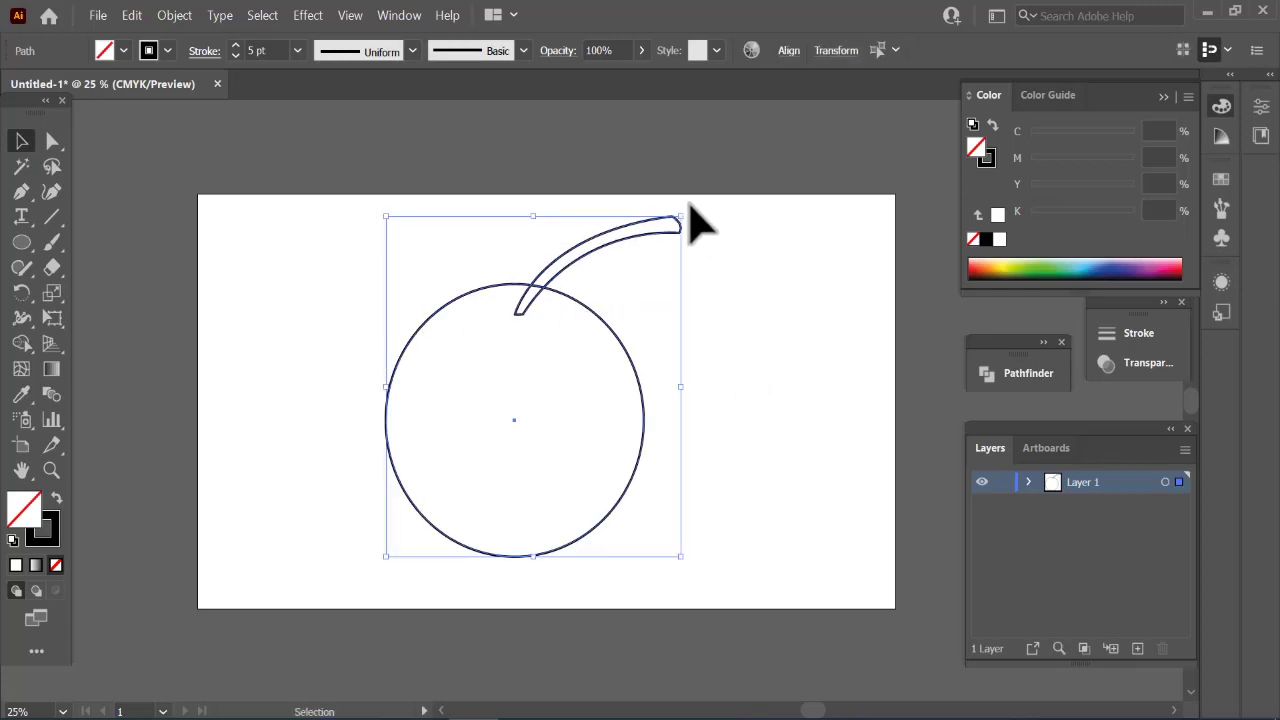
pyautogui.moveTo(681, 213); pyautogui.dragTo(675, 212)
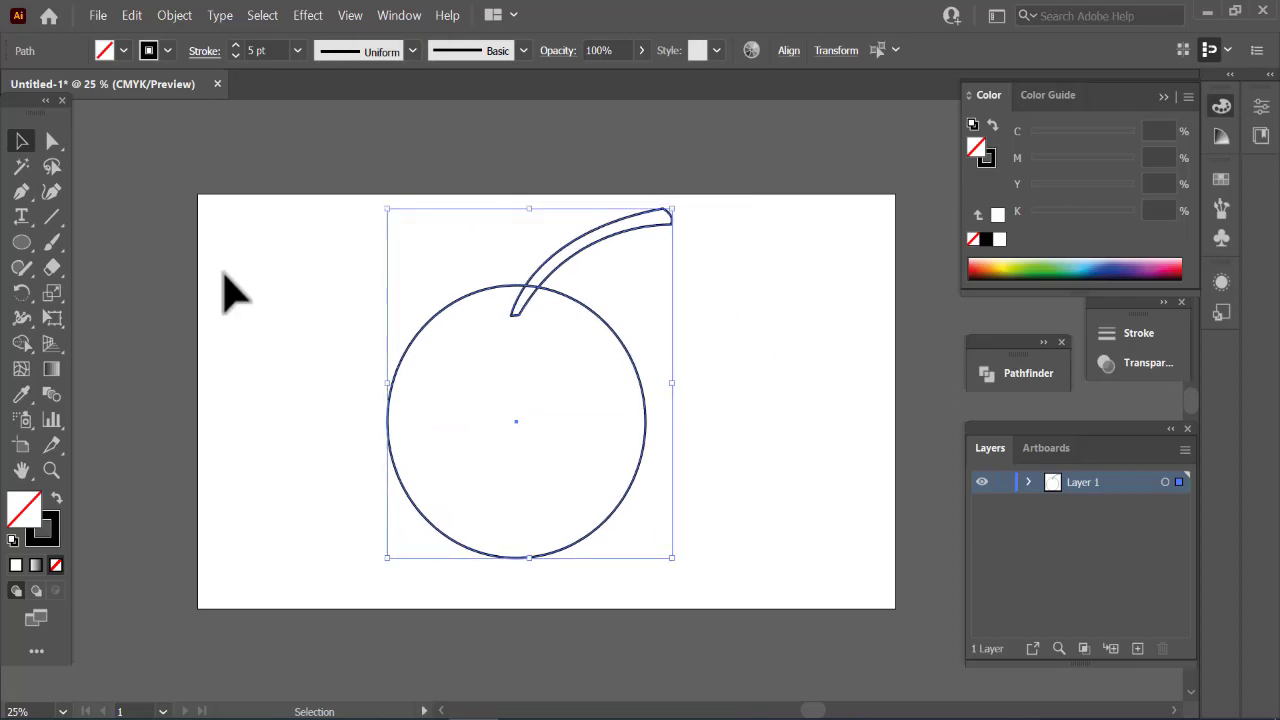
# Draw a short curved line with the Pen tool across the stem near its tip, from upper edge to lower edge
pyautogui.click(22, 191)
pyautogui.keyDown('ctrl'); pyautogui.click(783, 366); pyautogui.keyUp('ctrl')
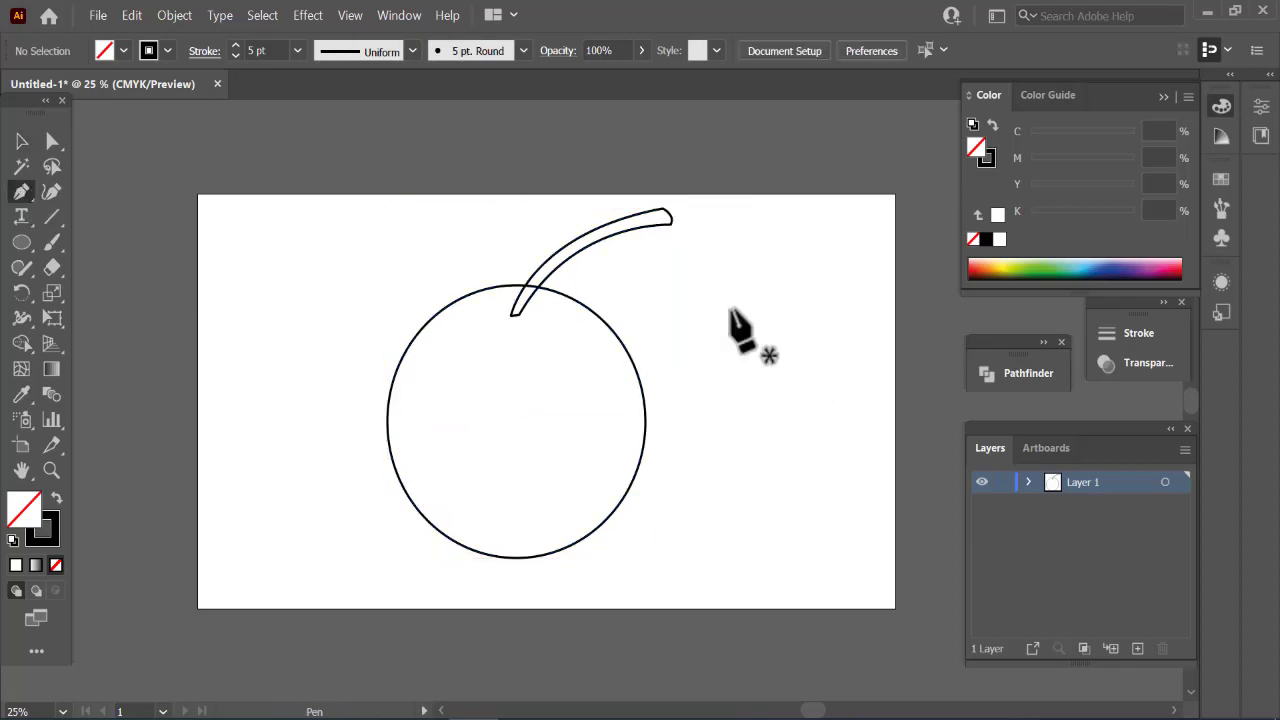
pyautogui.click(652, 211)
pyautogui.hotkey('ctrl', '+')
pyautogui.hotkey('ctrl', '+')
pyautogui.hotkey('ctrl', '+')
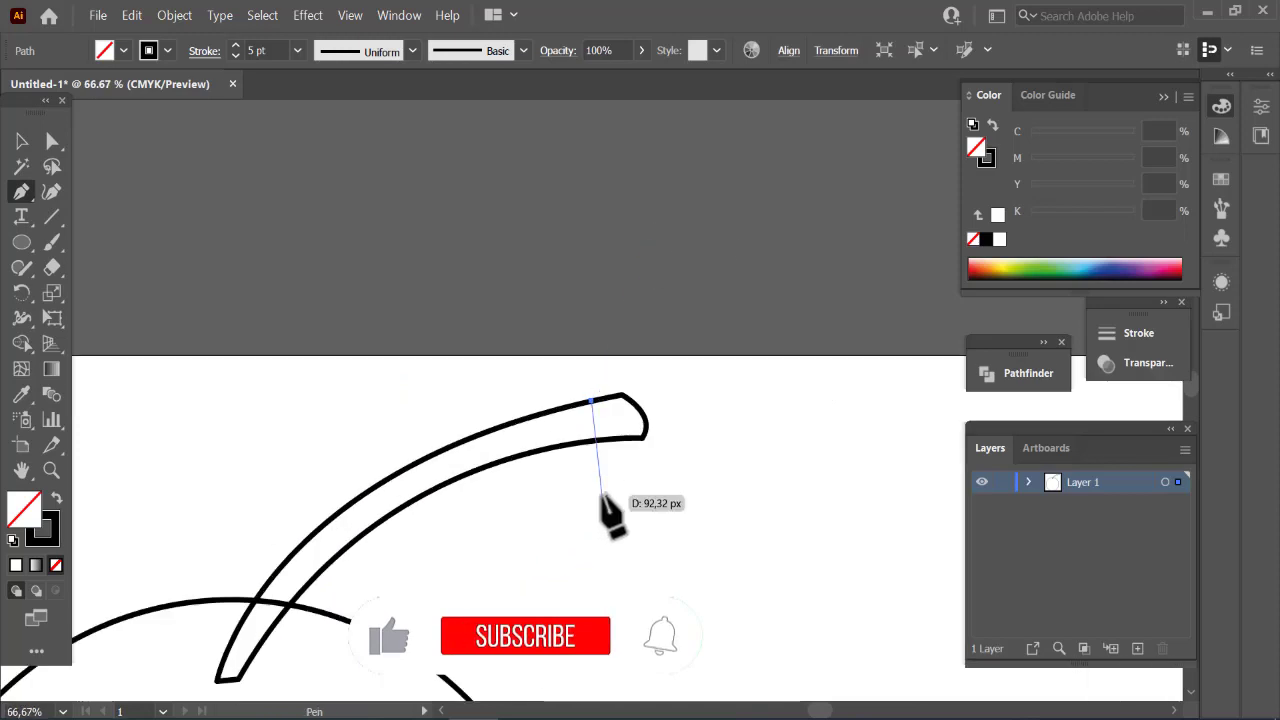
pyautogui.click(620, 437)
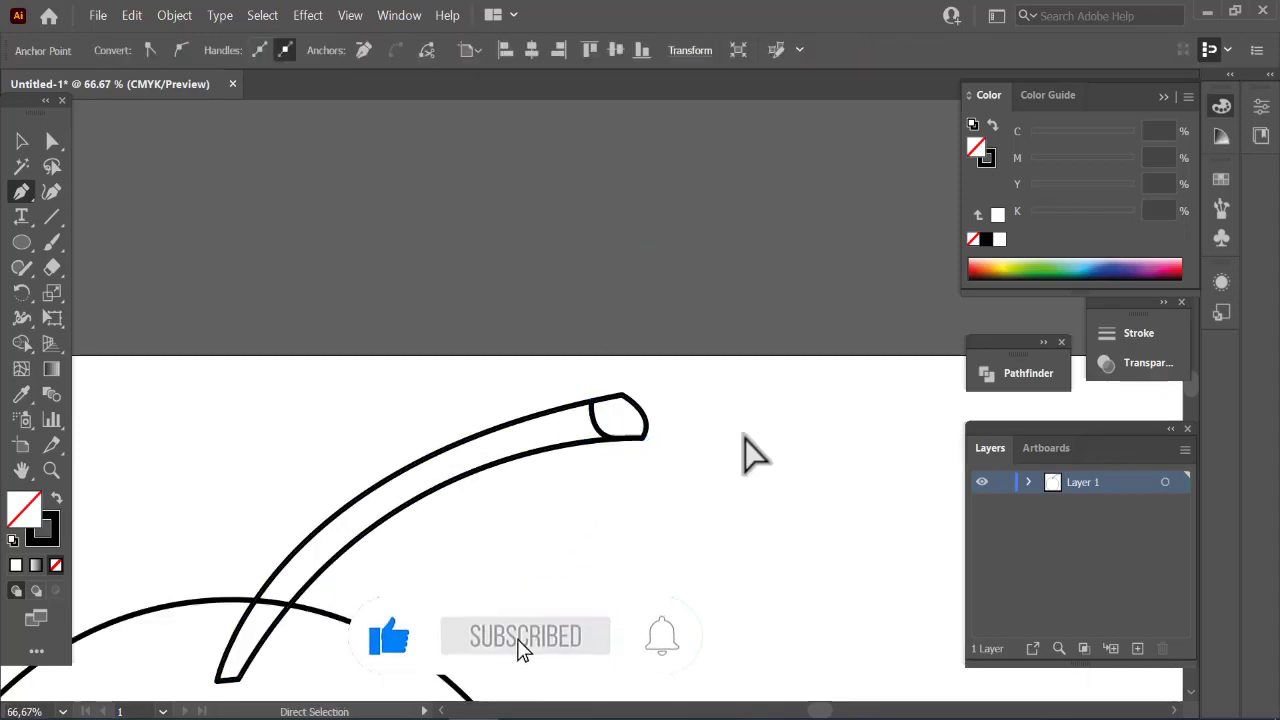
pyautogui.keyDown('ctrl'); pyautogui.click(743, 452); pyautogui.keyUp('ctrl')
# Round the corners at the stem's outer tip
pyautogui.click(52, 141)
pyautogui.click(624, 398)
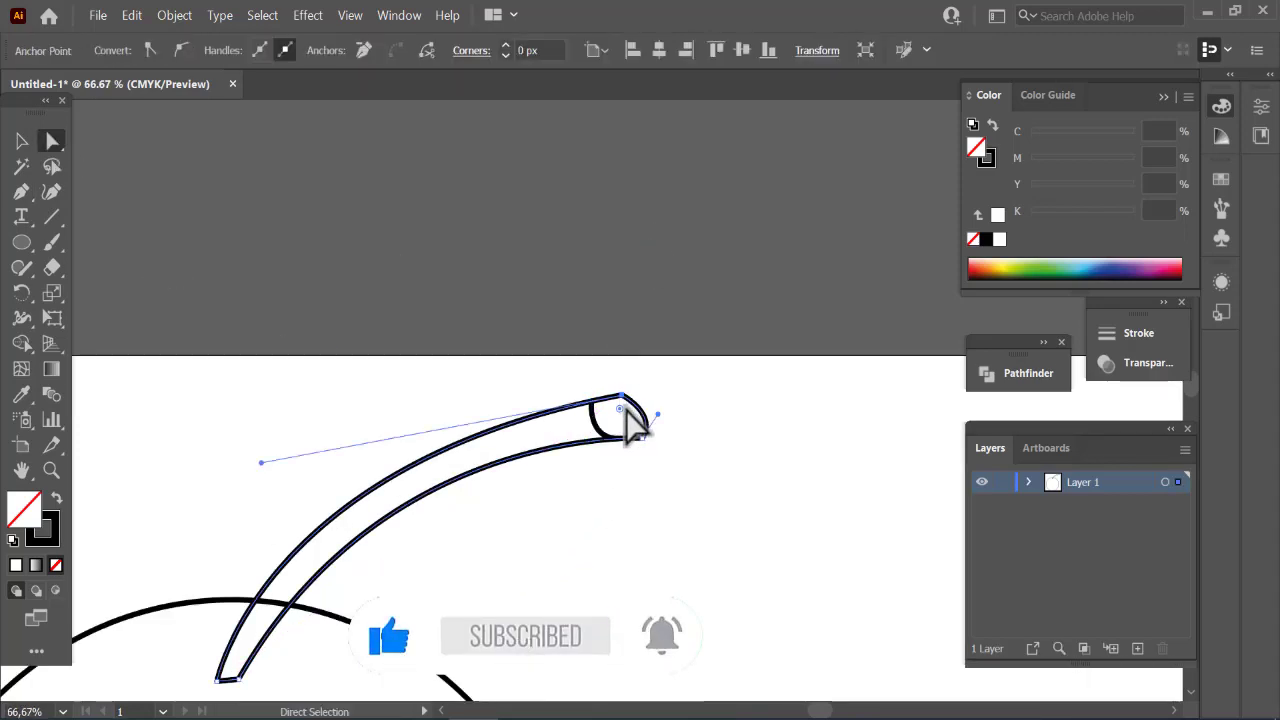
pyautogui.moveTo(622, 412); pyautogui.dragTo(614, 434)
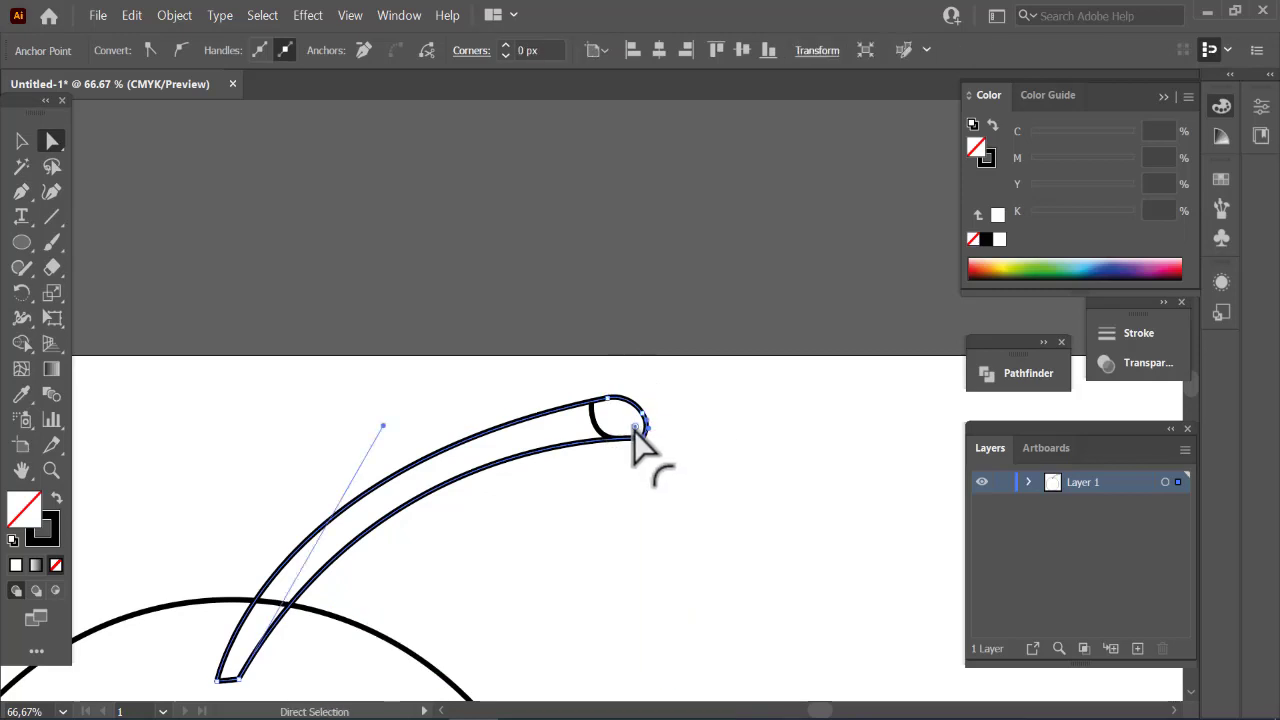
pyautogui.keyDown('ctrl'); pyautogui.click(794, 465); pyautogui.keyUp('ctrl')
pyautogui.hotkey('ctrl', '-')
pyautogui.hotkey('ctrl', '-')
pyautogui.hotkey('ctrl', '-')
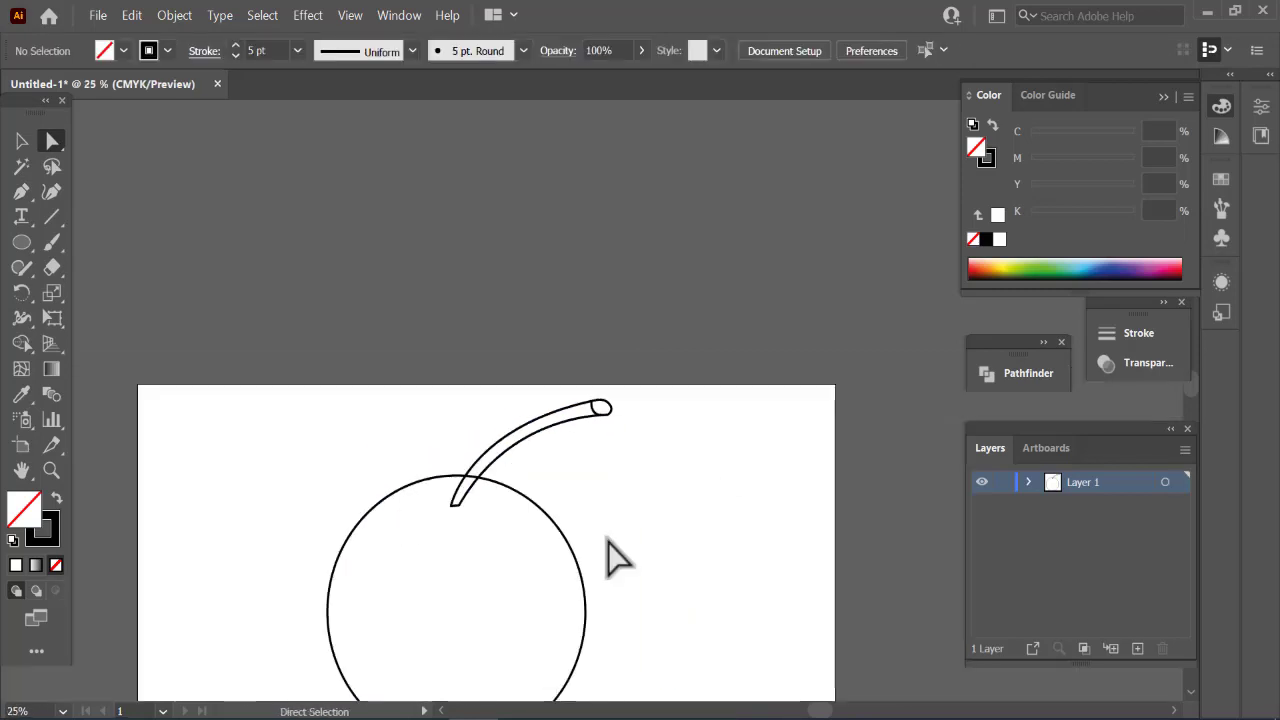
# Draw a small, nearly square rectangle in empty space at the upper left of the circle
pyautogui.scroll(-2, 293, 412)
pyautogui.keyDown('alt'); pyautogui.click(19, 245); pyautogui.keyUp('alt')
pyautogui.keyDown('alt'); pyautogui.click(19, 245); pyautogui.keyUp('alt')
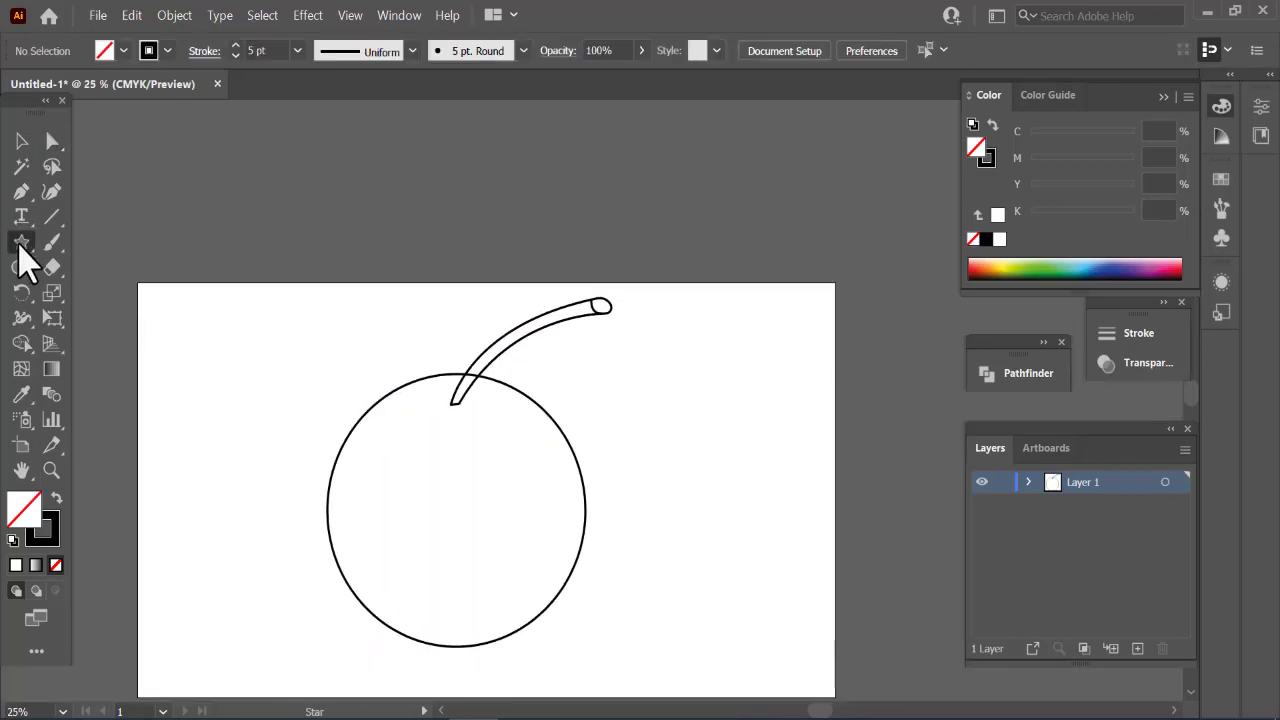
pyautogui.moveTo(207, 326); pyautogui.dragTo(311, 436)
# Fully round the rectangle's top-left and bottom-right corners to turn it into a leaf shape
pyautogui.click(50, 143)
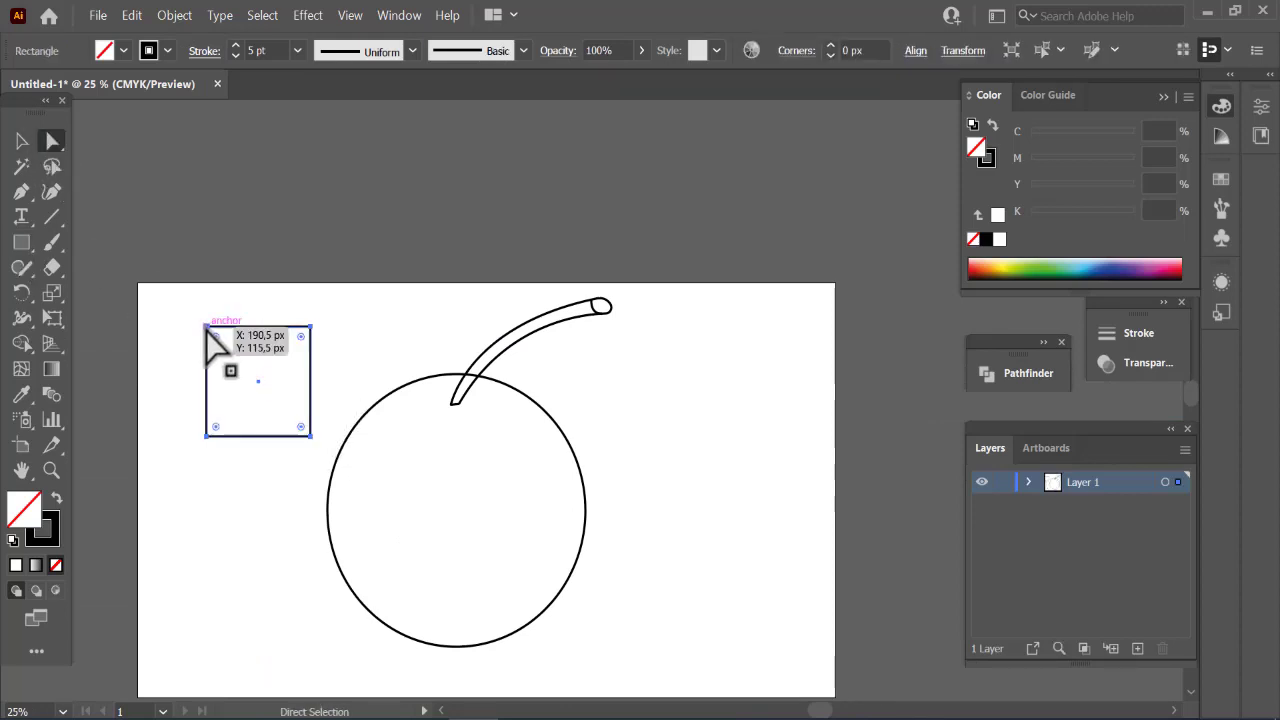
pyautogui.click(207, 326)
pyautogui.keyDown('shift'); pyautogui.click(310, 437); pyautogui.keyUp('shift')
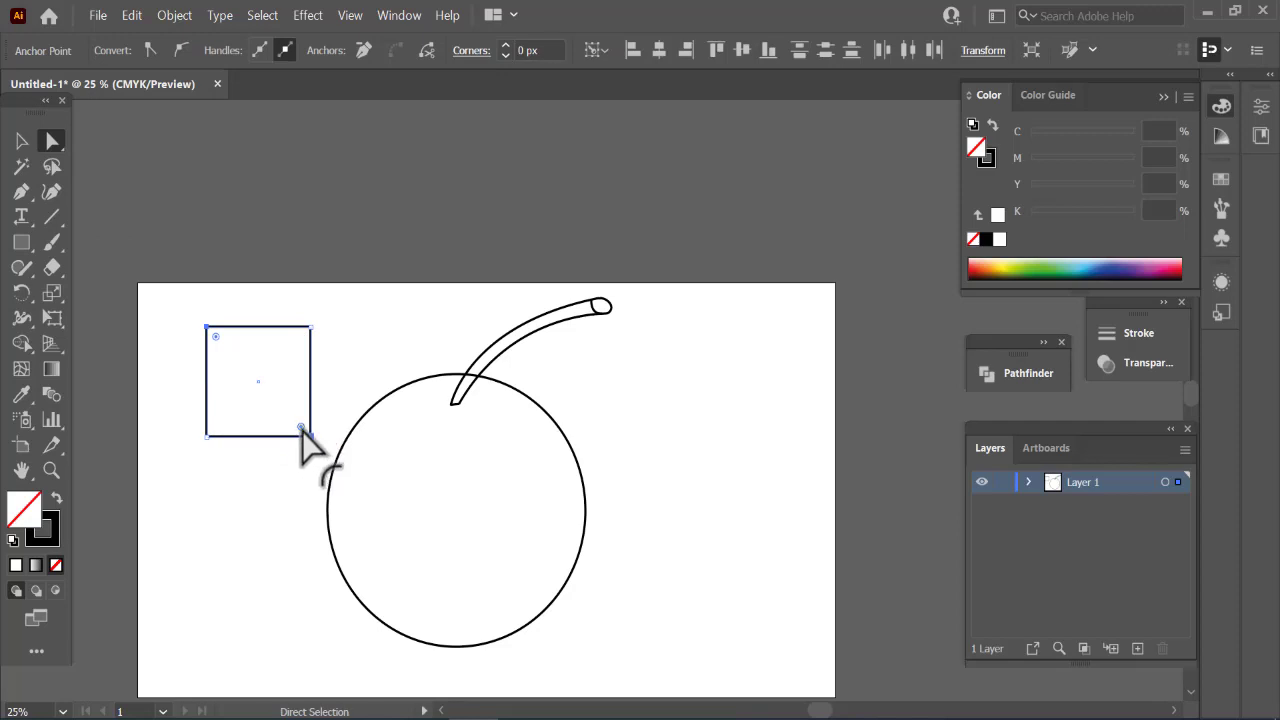
pyautogui.moveTo(300, 429); pyautogui.dragTo(140, 299)
# Rotate the leaf to point up and left, and attach its lower tip to the stem's upper edge
pyautogui.click(22, 141)
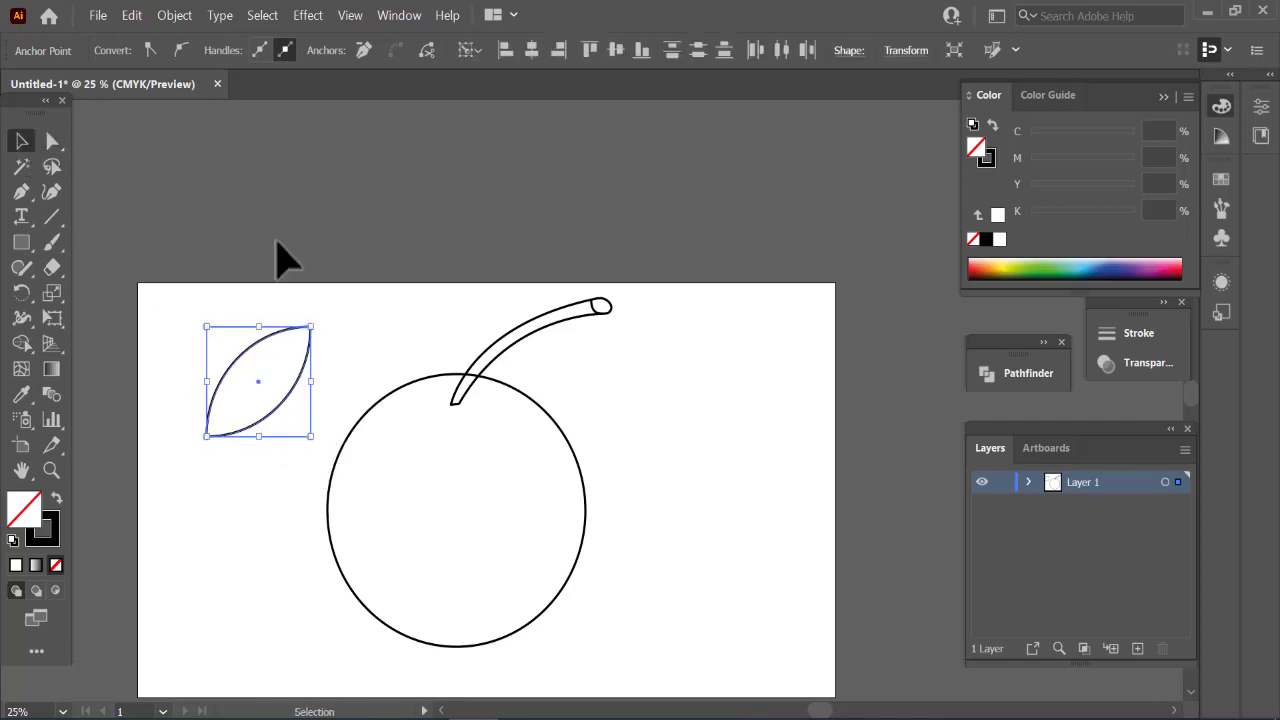
pyautogui.moveTo(320, 318); pyautogui.dragTo(134, 286)
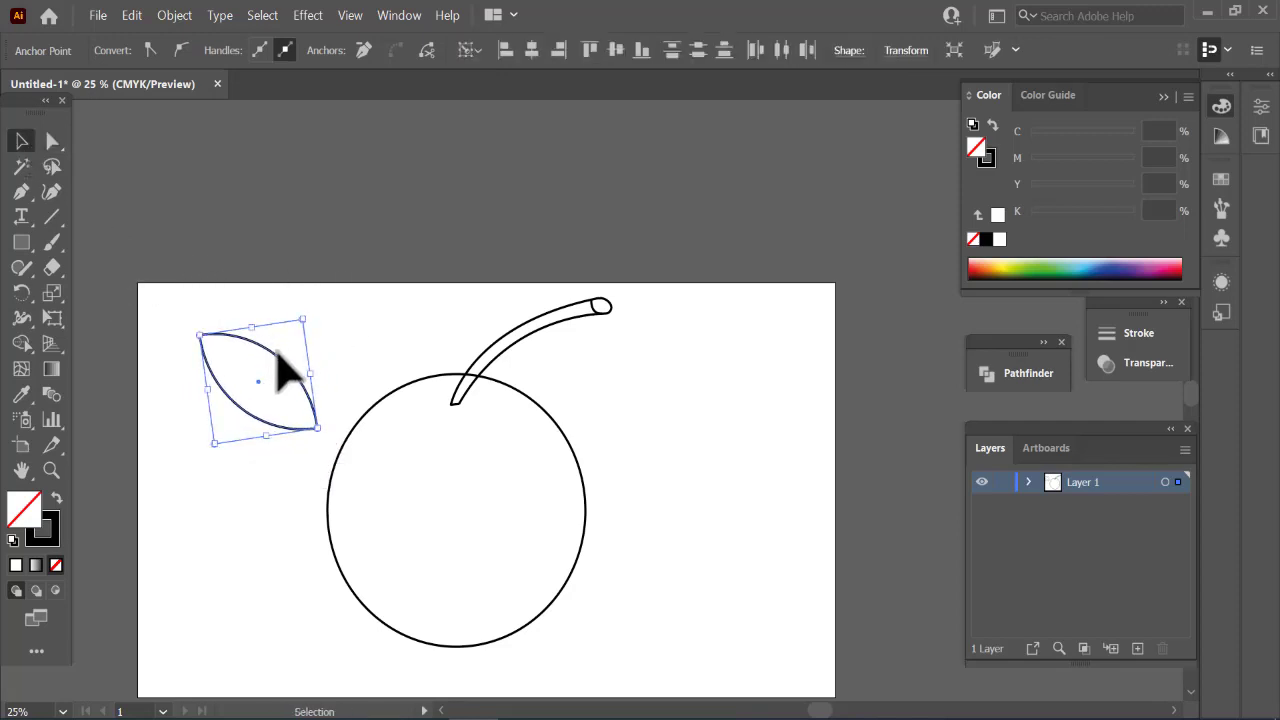
pyautogui.moveTo(286, 357); pyautogui.dragTo(484, 254)
pyautogui.moveTo(513, 206); pyautogui.dragTo(519, 210)
pyautogui.moveTo(496, 271); pyautogui.dragTo(498, 267)
pyautogui.click(640, 440)
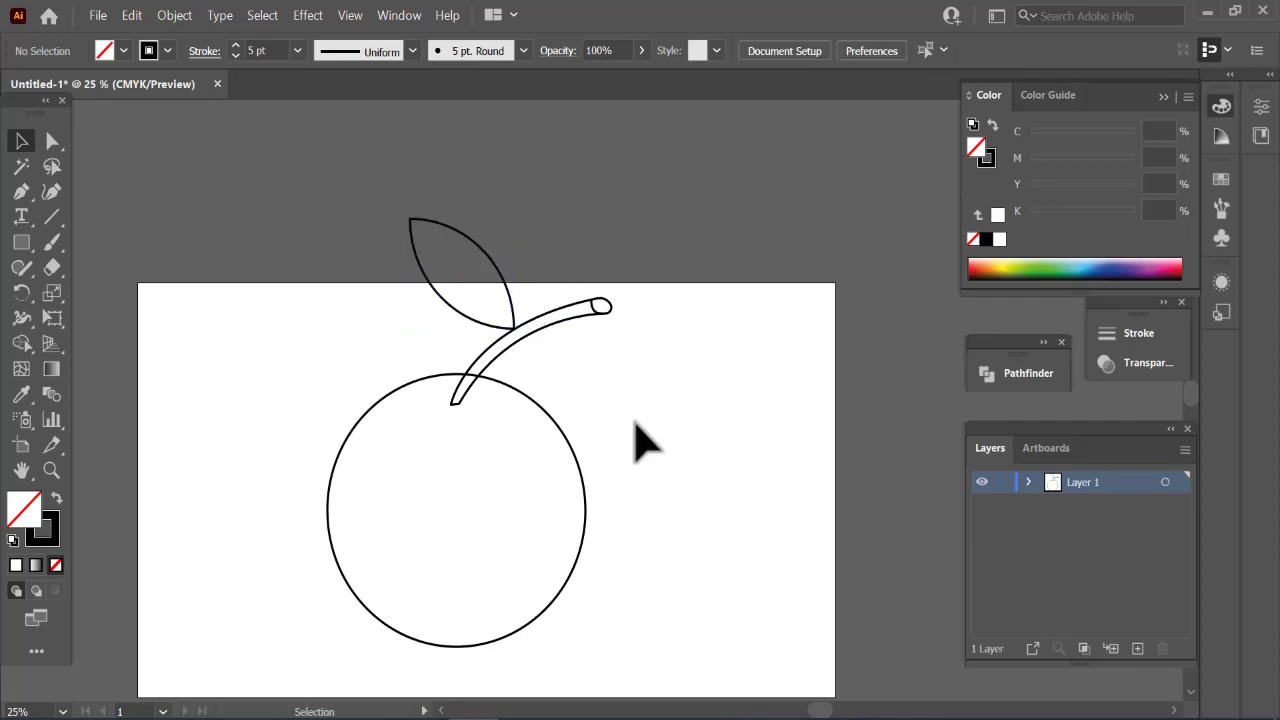
# Draw a curved midrib with the Pen tool from inside the leaf to its base at the stem
pyautogui.click(22, 192)
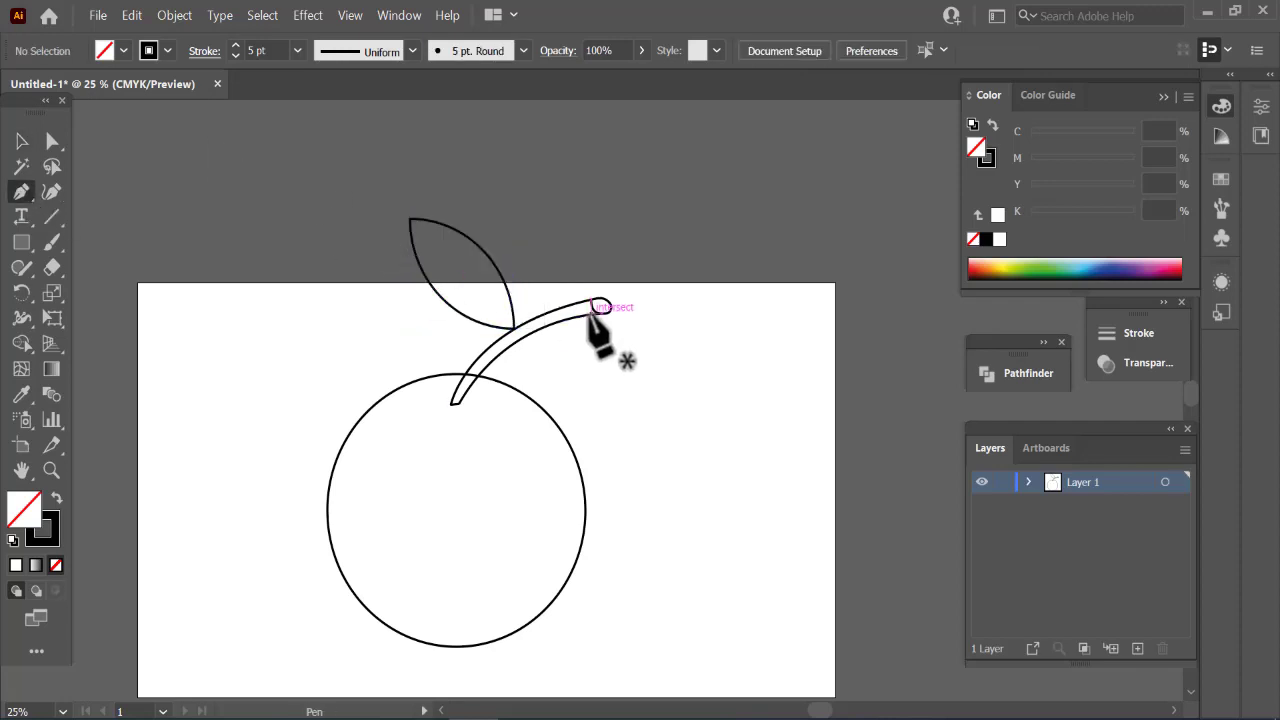
pyautogui.click(444, 260)
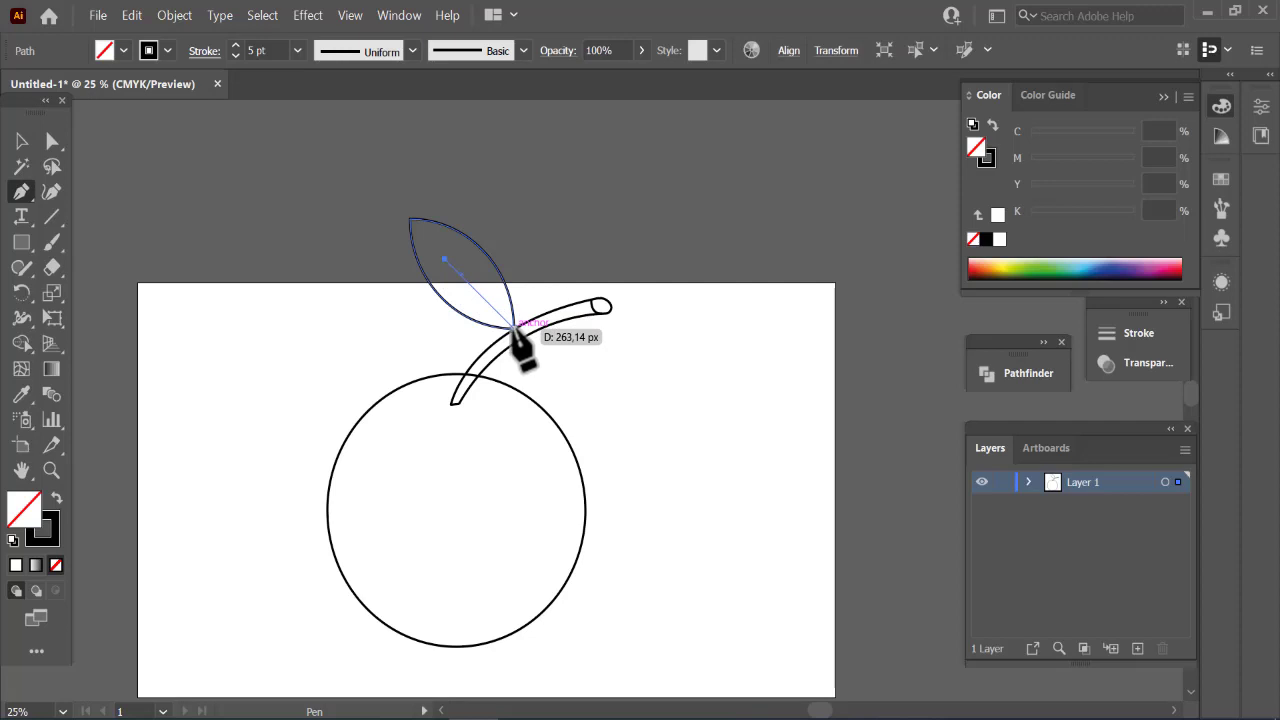
pyautogui.moveTo(514, 327); pyautogui.dragTo(561, 392)
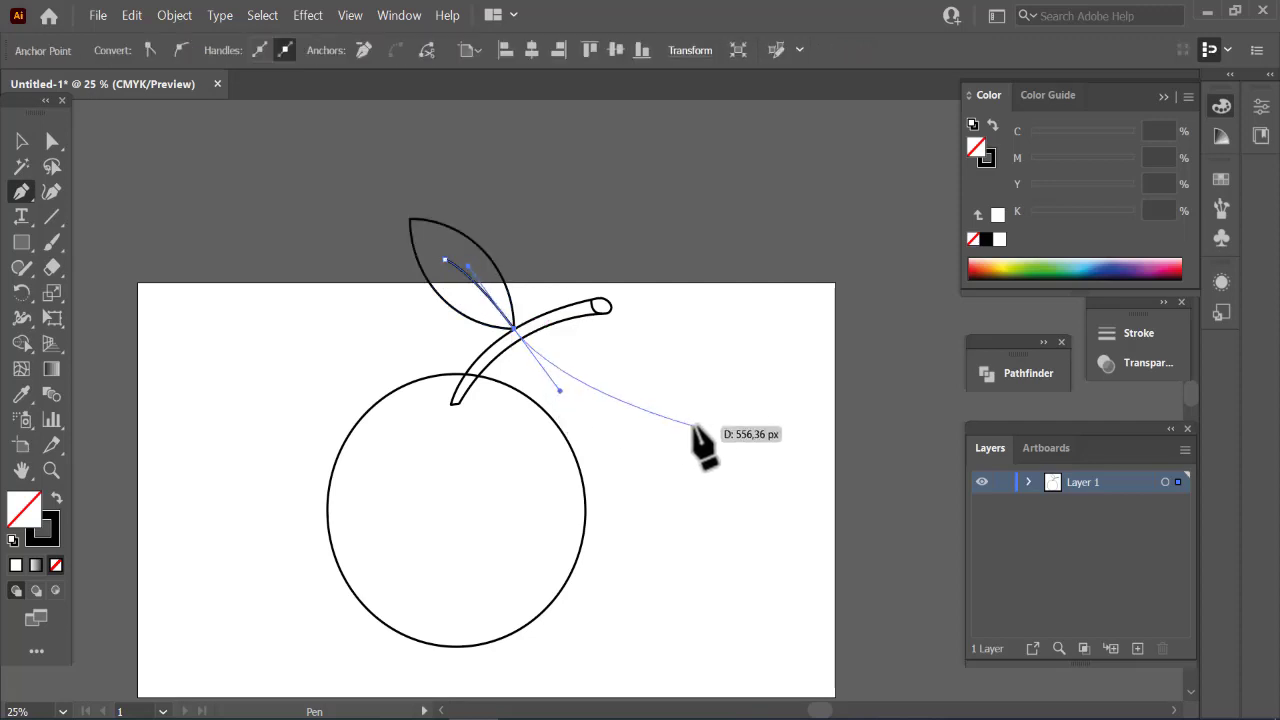
pyautogui.keyDown('ctrl'); pyautogui.click(693, 428); pyautogui.keyUp('ctrl')
# Select the whole fruit drawing and move it down so the leaf lies inside the artboard
pyautogui.hotkey('ctrl', '=')
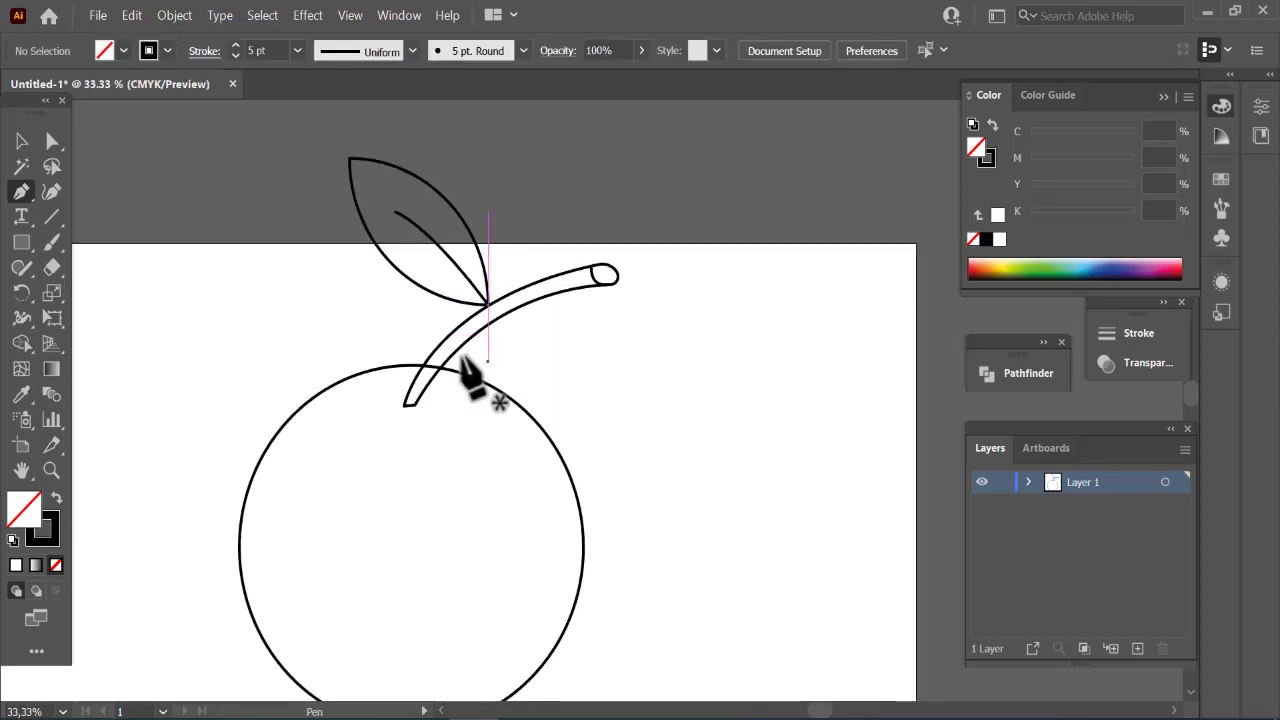
pyautogui.click(21, 141)
pyautogui.moveTo(283, 140)
pyautogui.mouseDown()
pyautogui.moveTo(651, 671)
pyautogui.moveTo(685, 700)
pyautogui.mouseUp()
pyautogui.moveTo(409, 545); pyautogui.dragTo(409, 546)
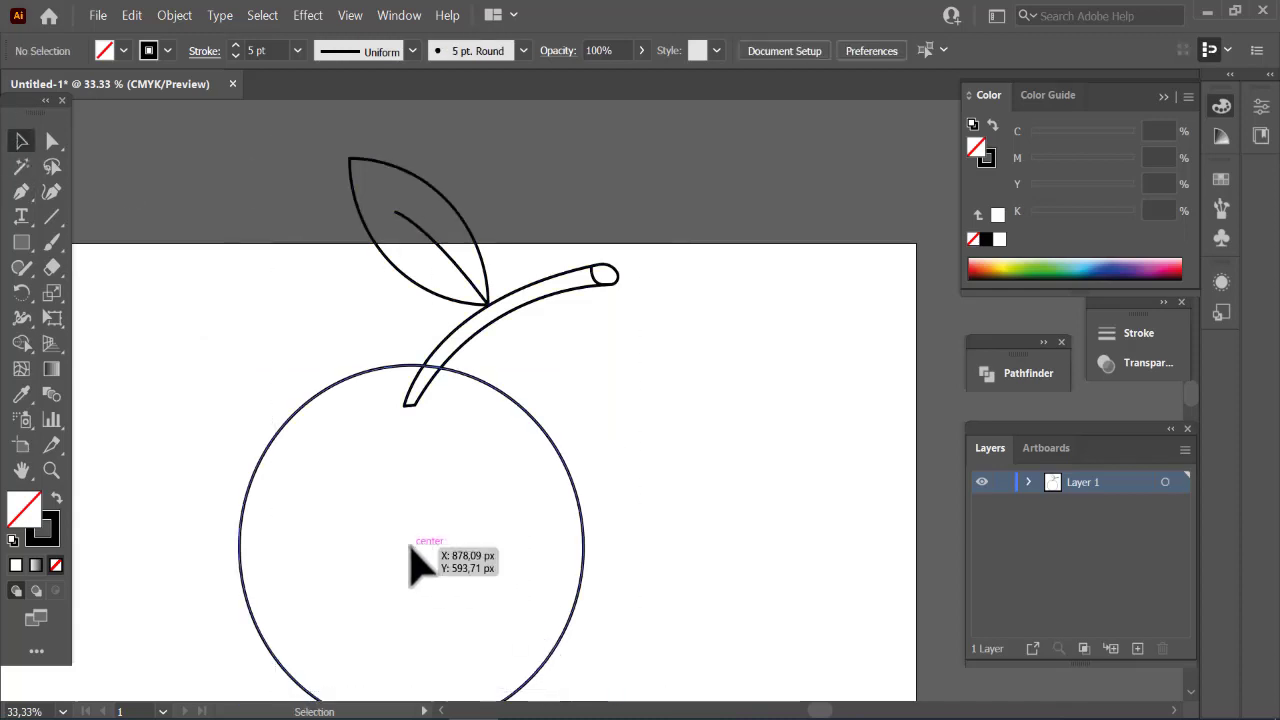
pyautogui.moveTo(272, 130); pyautogui.dragTo(757, 704)
pyautogui.moveTo(412, 515); pyautogui.dragTo(435, 624)
pyautogui.scroll(-3, 734, 486)
pyautogui.scroll(3, 664, 604)
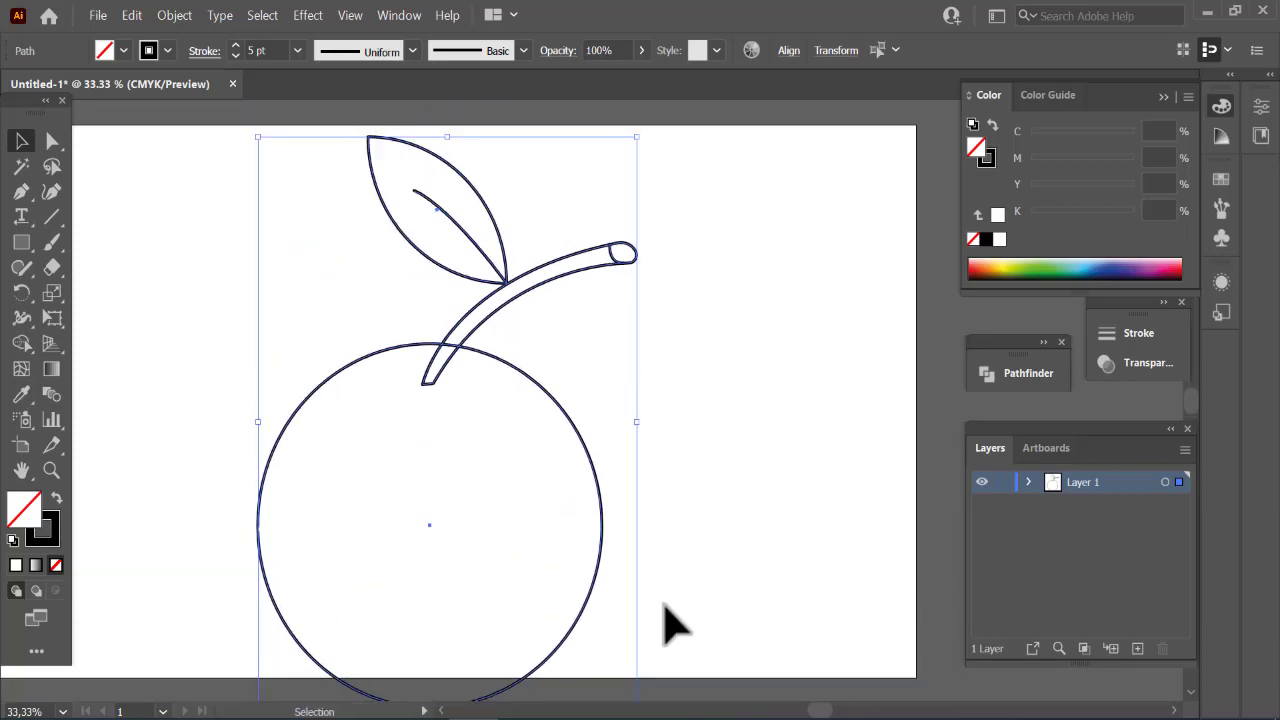
# Scale the whole fruit drawing down proportionally about its centre to fit inside the artboard
pyautogui.scroll(-2, 706, 550)
pyautogui.moveTo(640, 625); pyautogui.dragTo(608, 587)
pyautogui.click(729, 509)
pyautogui.scroll(2, 729, 509)
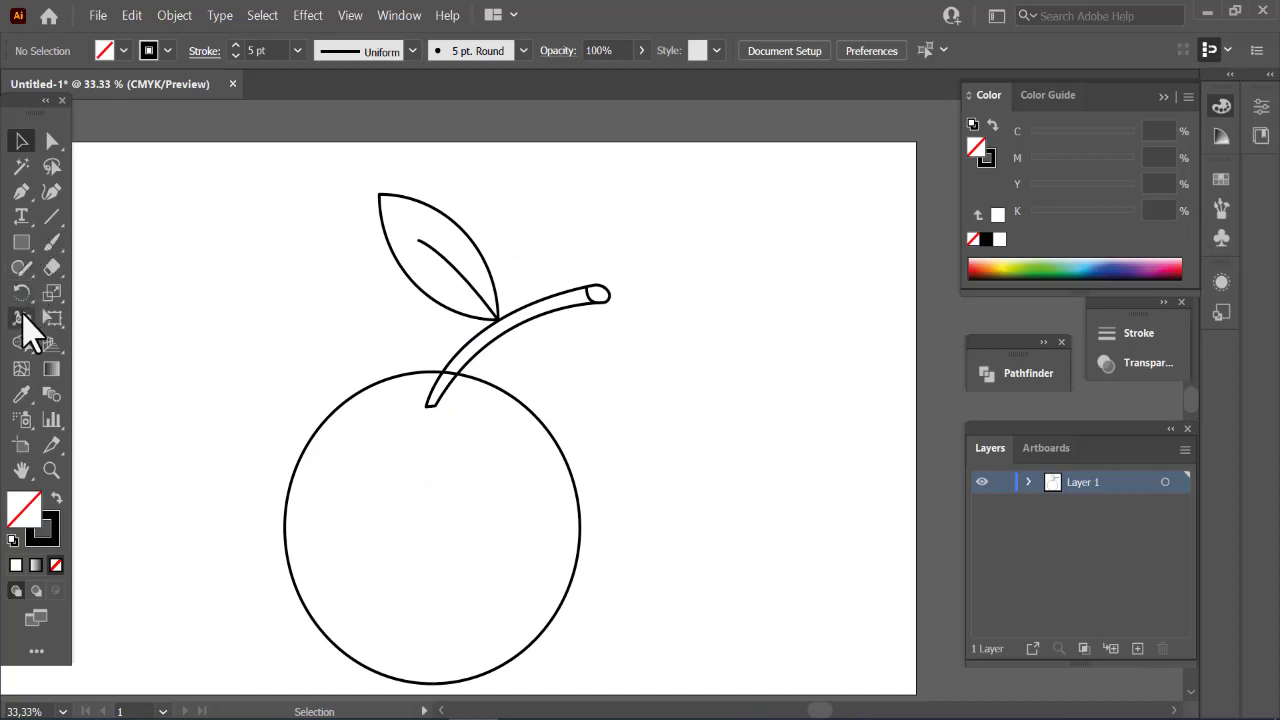
# Taper the upper end of the leaf's midrib with the Width tool and draw two short side veins branching off it
pyautogui.moveTo(420, 228); pyautogui.dragTo(463, 270)
pyautogui.click(22, 192)
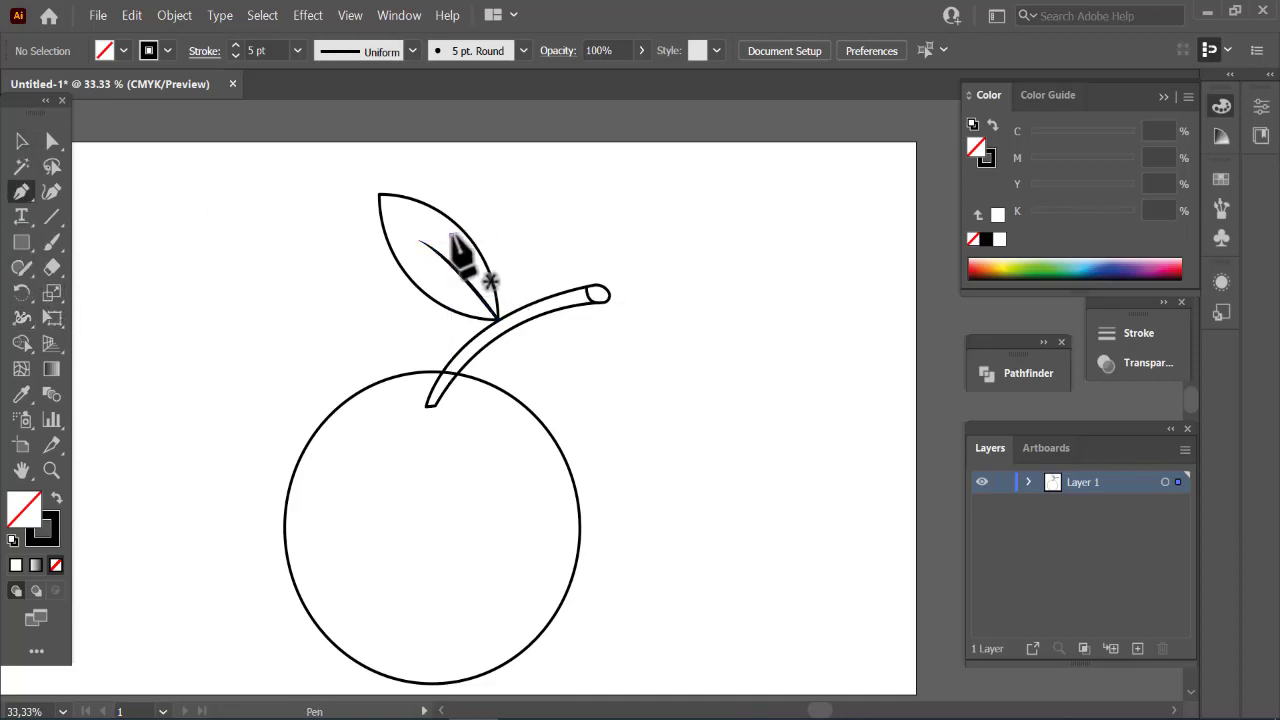
pyautogui.moveTo(451, 236); pyautogui.dragTo(457, 271)
pyautogui.keyDown('ctrl'); pyautogui.click(617, 240); pyautogui.keyUp('ctrl')
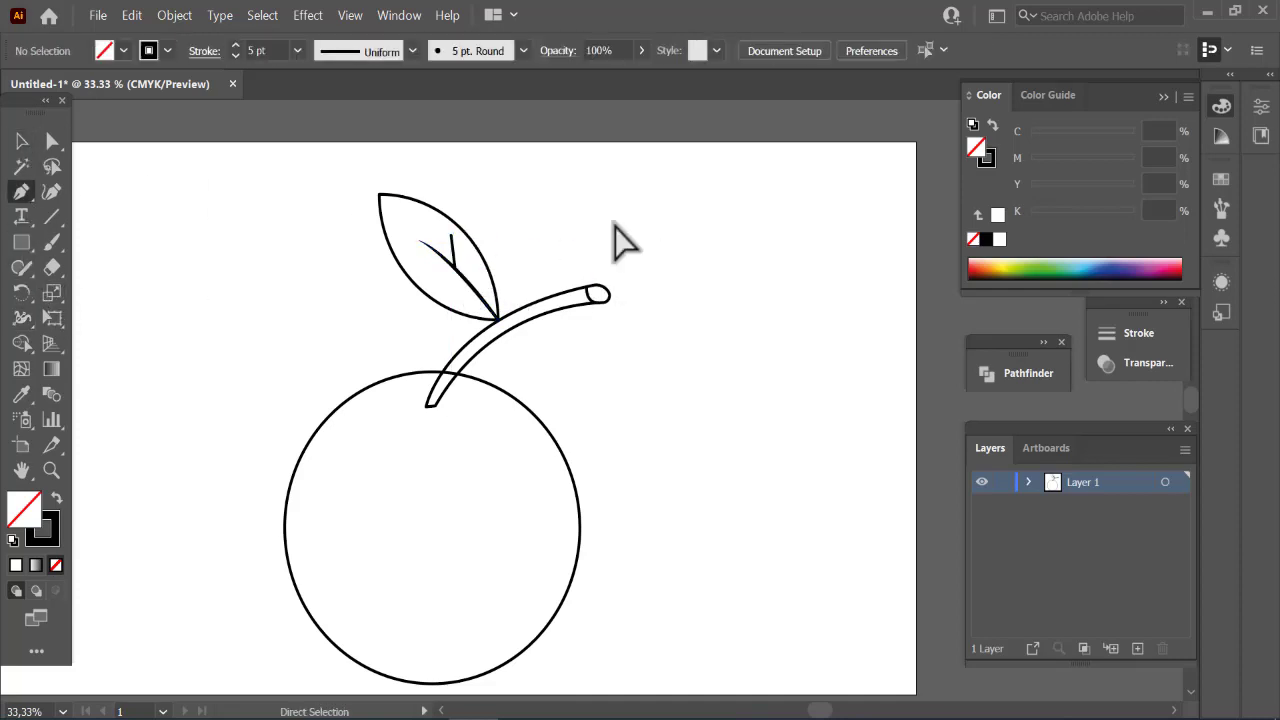
pyautogui.click(471, 285)
pyautogui.click(443, 286)
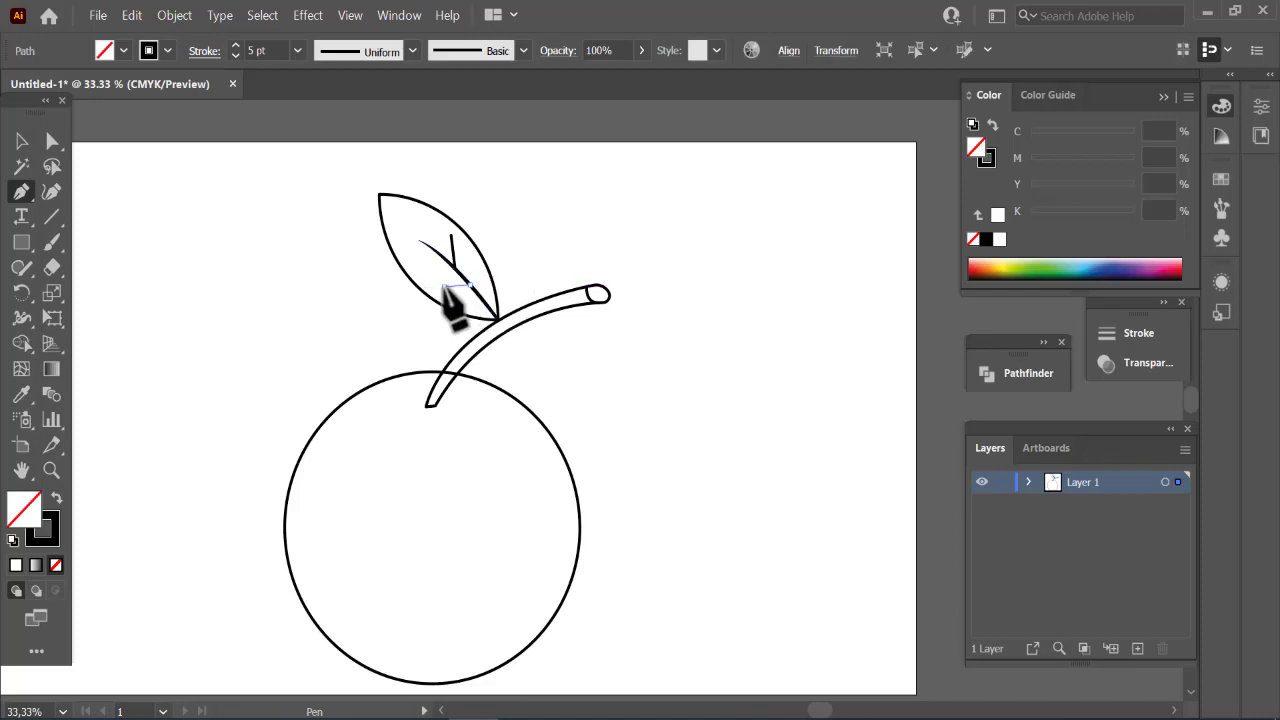
pyautogui.keyDown('ctrl'); pyautogui.click(686, 251); pyautogui.keyUp('ctrl')
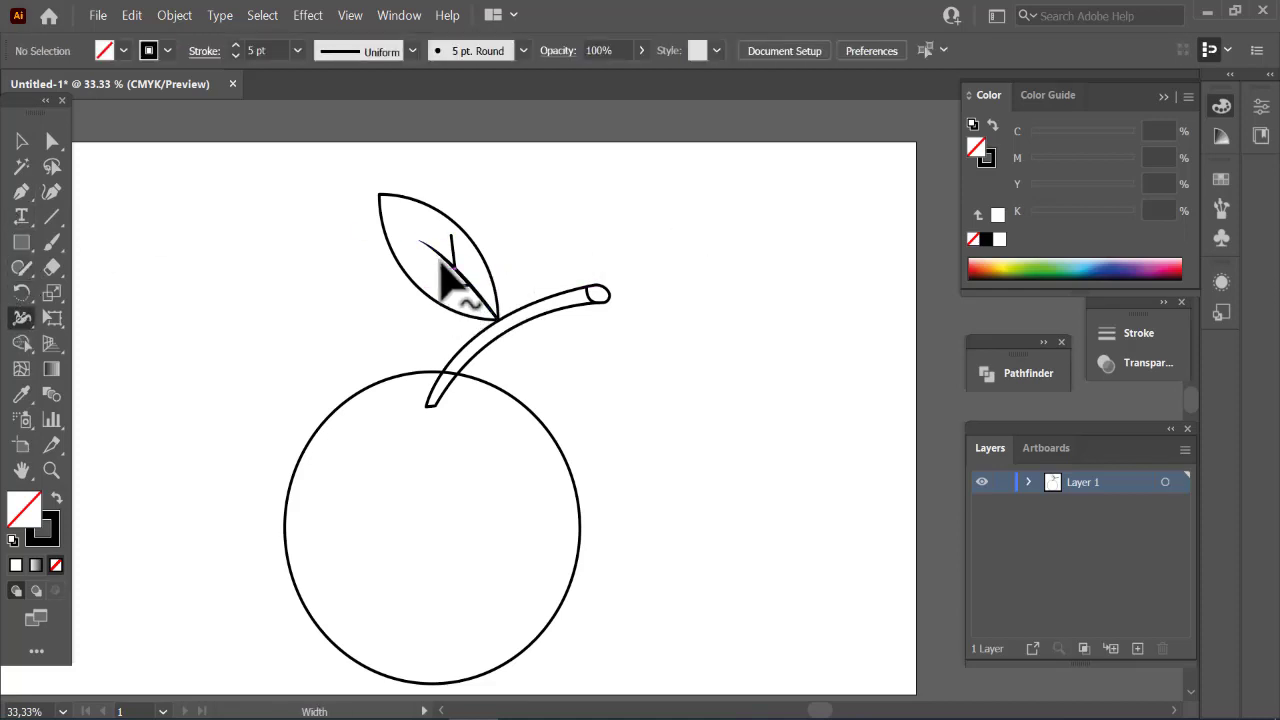
# Taper the outer ends of both side veins to points with the Width tool
pyautogui.moveTo(450, 236)
pyautogui.mouseDown()
pyautogui.moveTo(438, 235)
pyautogui.moveTo(451, 236)
pyautogui.mouseUp()
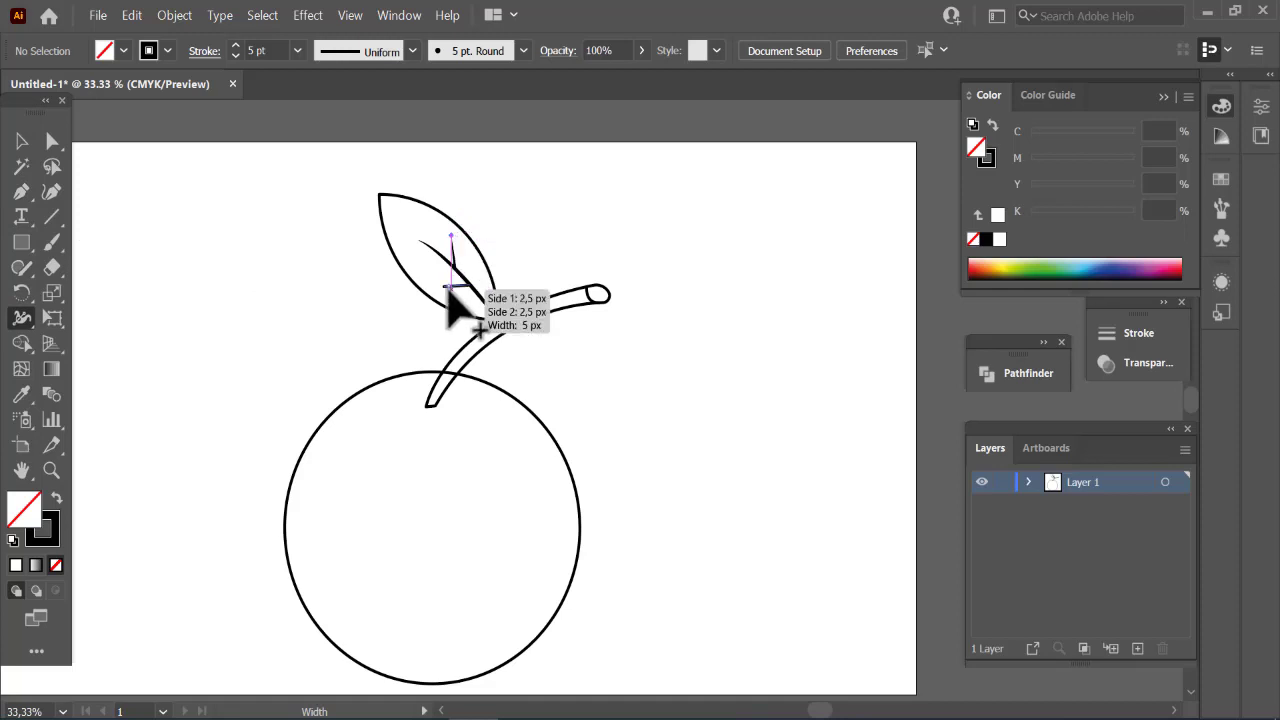
pyautogui.moveTo(447, 295); pyautogui.dragTo(446, 290)
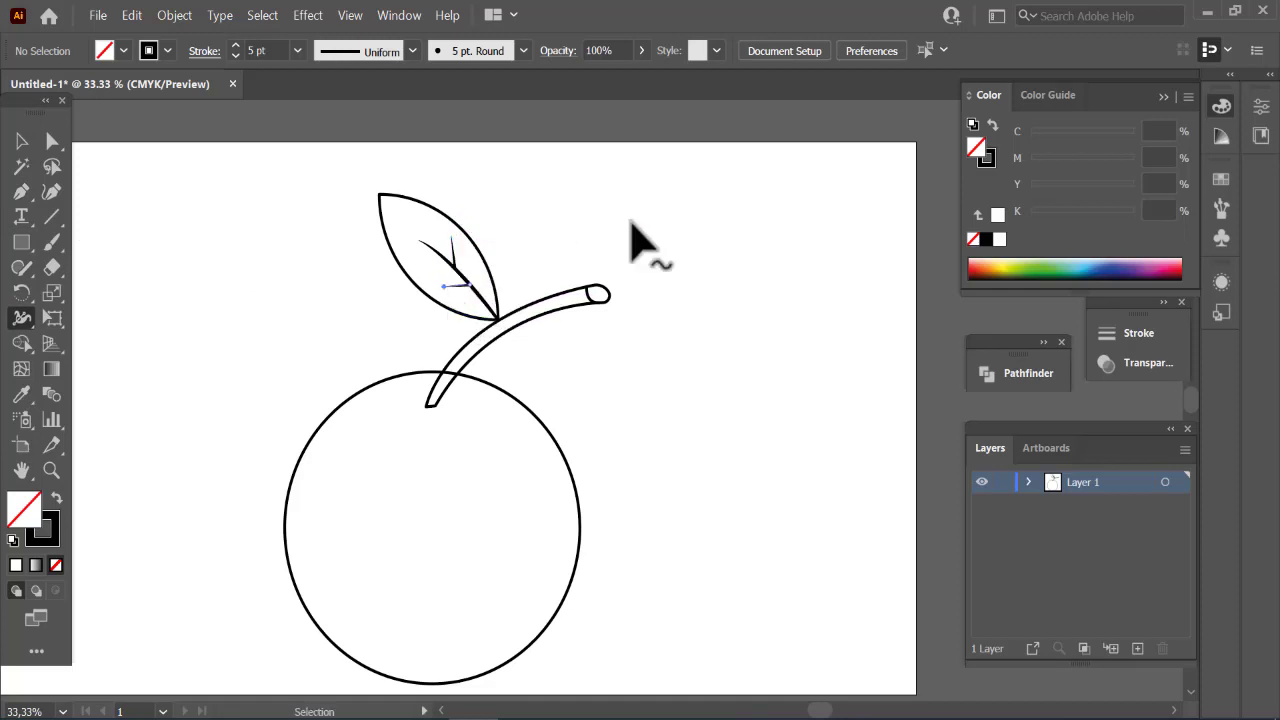
pyautogui.click(1165, 482)
# Draw a shallow inverted V path at the stem's base with the Pen tool, widening its middle and tapering its ends with the Width tool
pyautogui.click(20, 191)
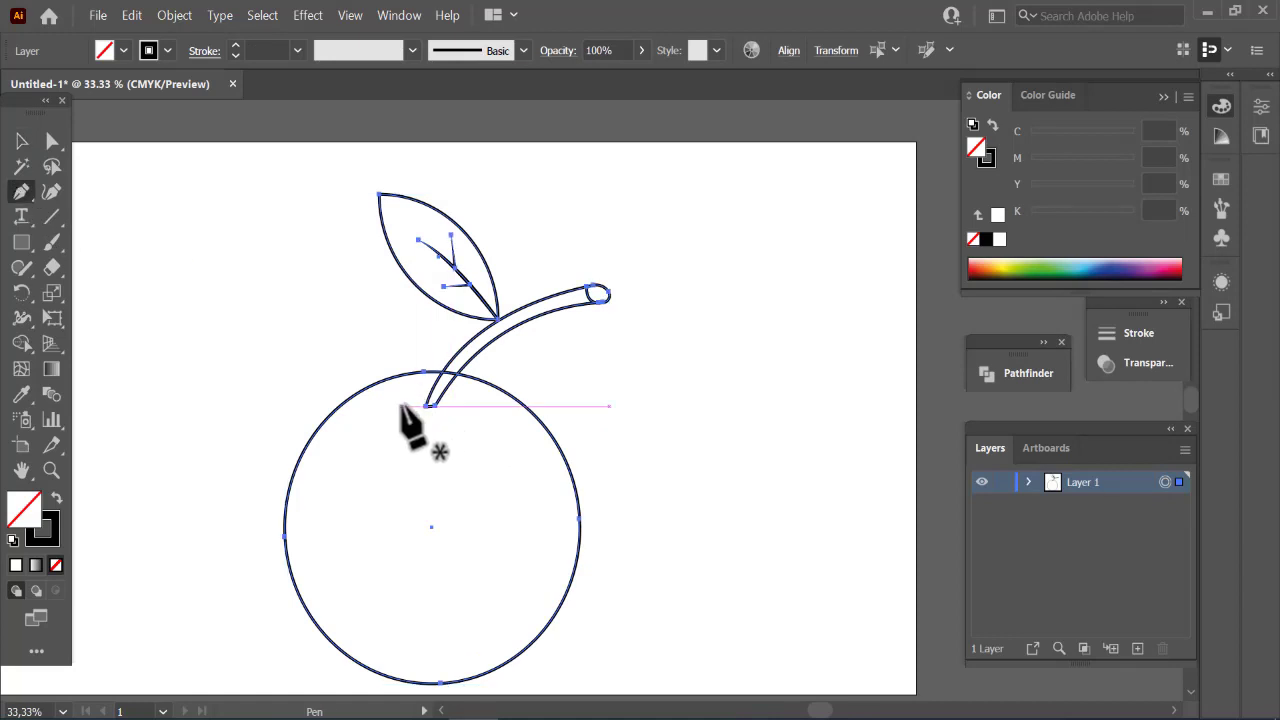
pyautogui.keyDown('ctrl'); pyautogui.click(717, 438); pyautogui.keyUp('ctrl')
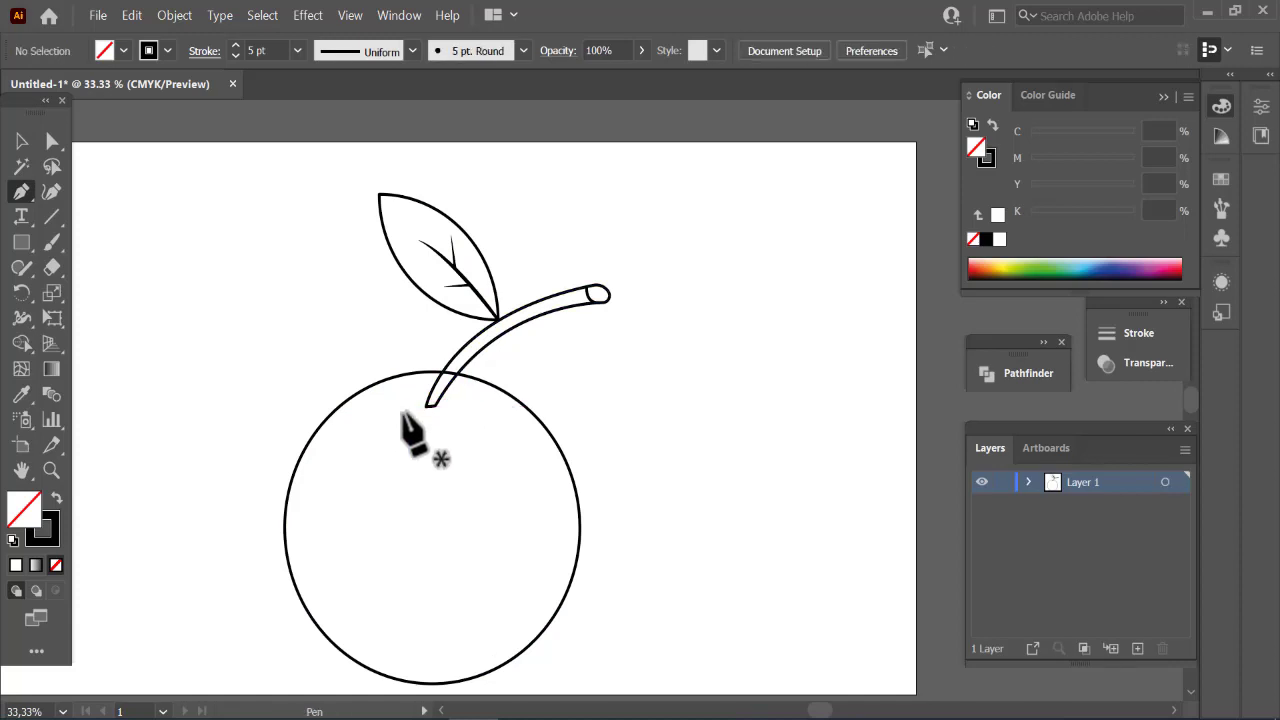
pyautogui.hotkey('ctrl', '=')
pyautogui.hotkey('ctrl', '=')
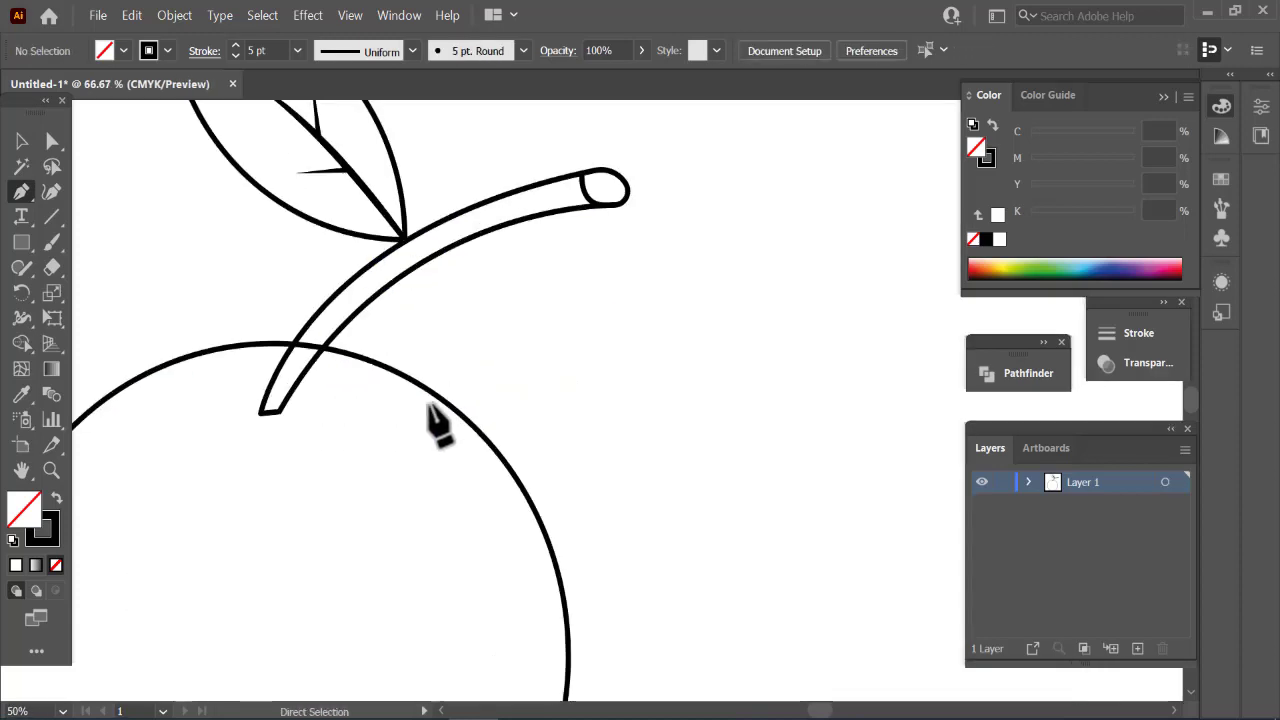
pyautogui.click(229, 428)
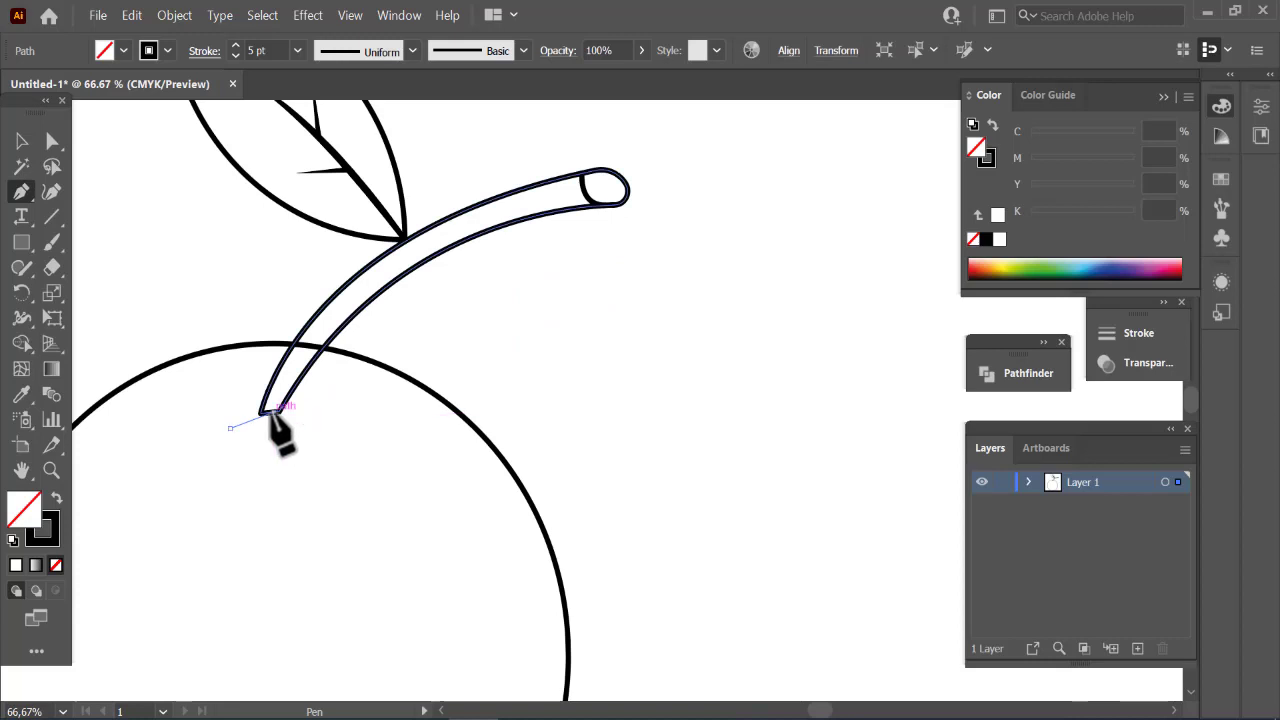
pyautogui.click(272, 412)
pyautogui.click(312, 428)
pyautogui.press('Escape')
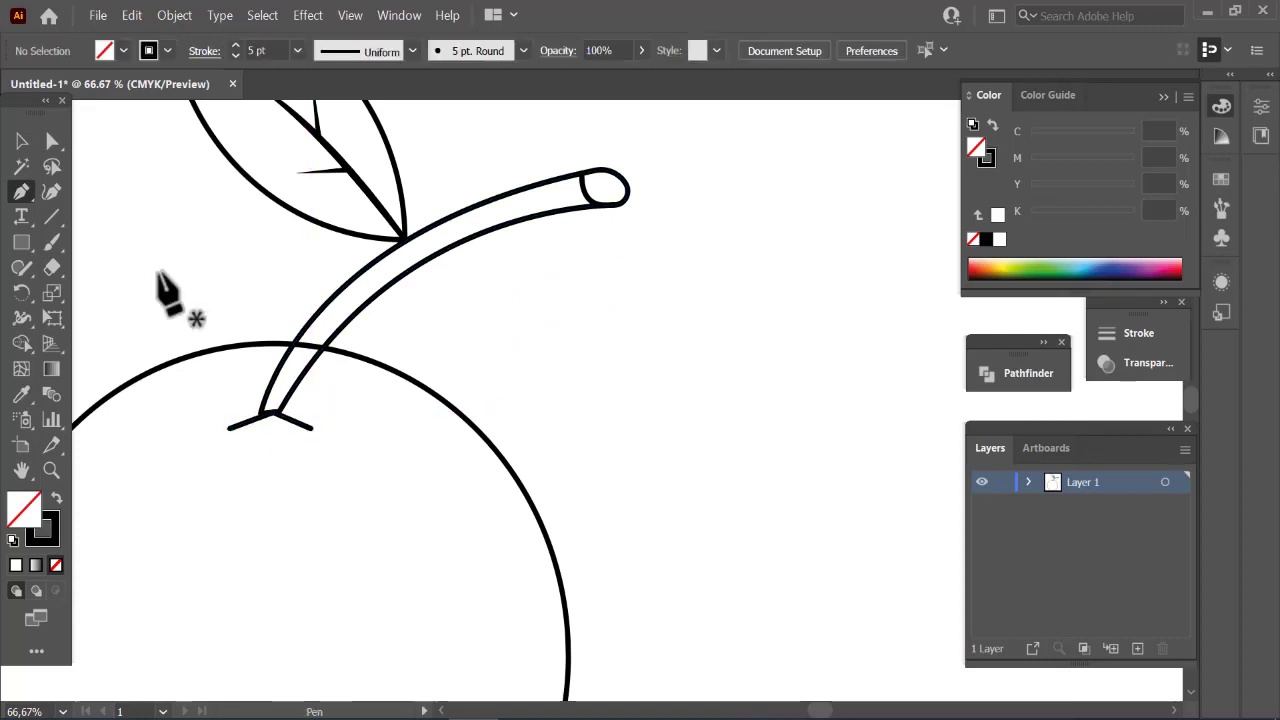
pyautogui.click(23, 320)
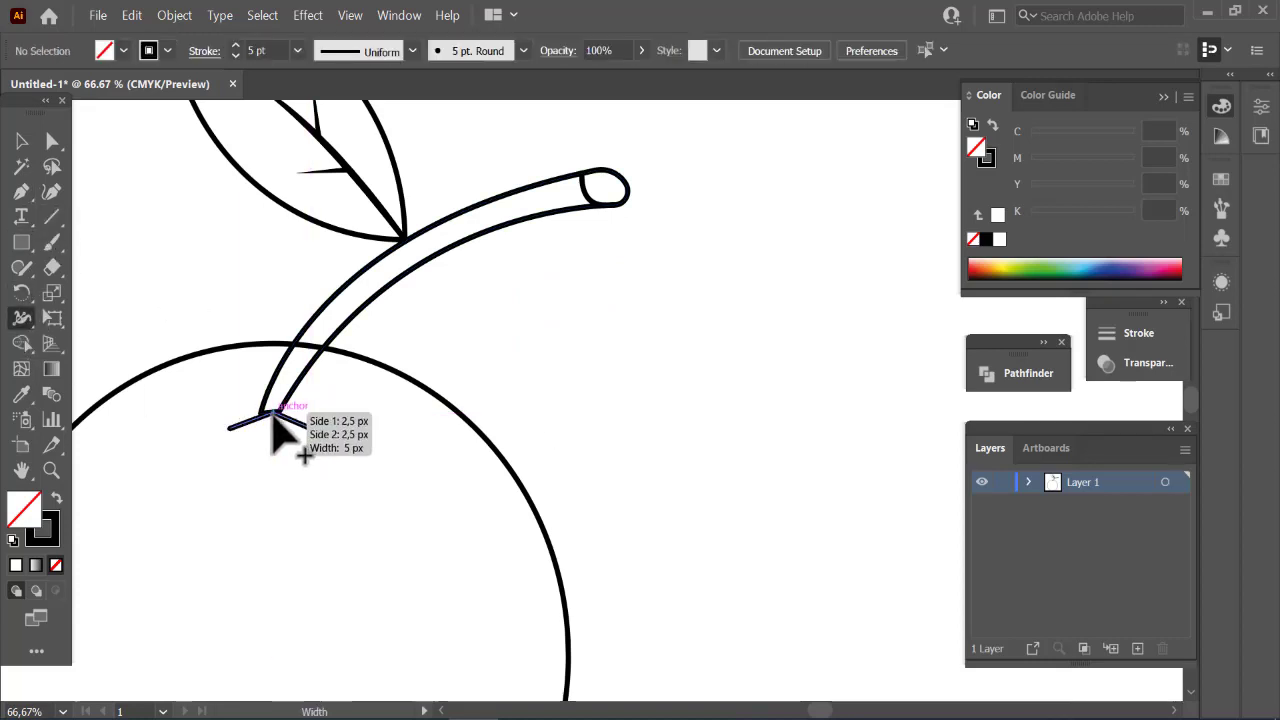
pyautogui.moveTo(275, 425); pyautogui.dragTo(230, 429)
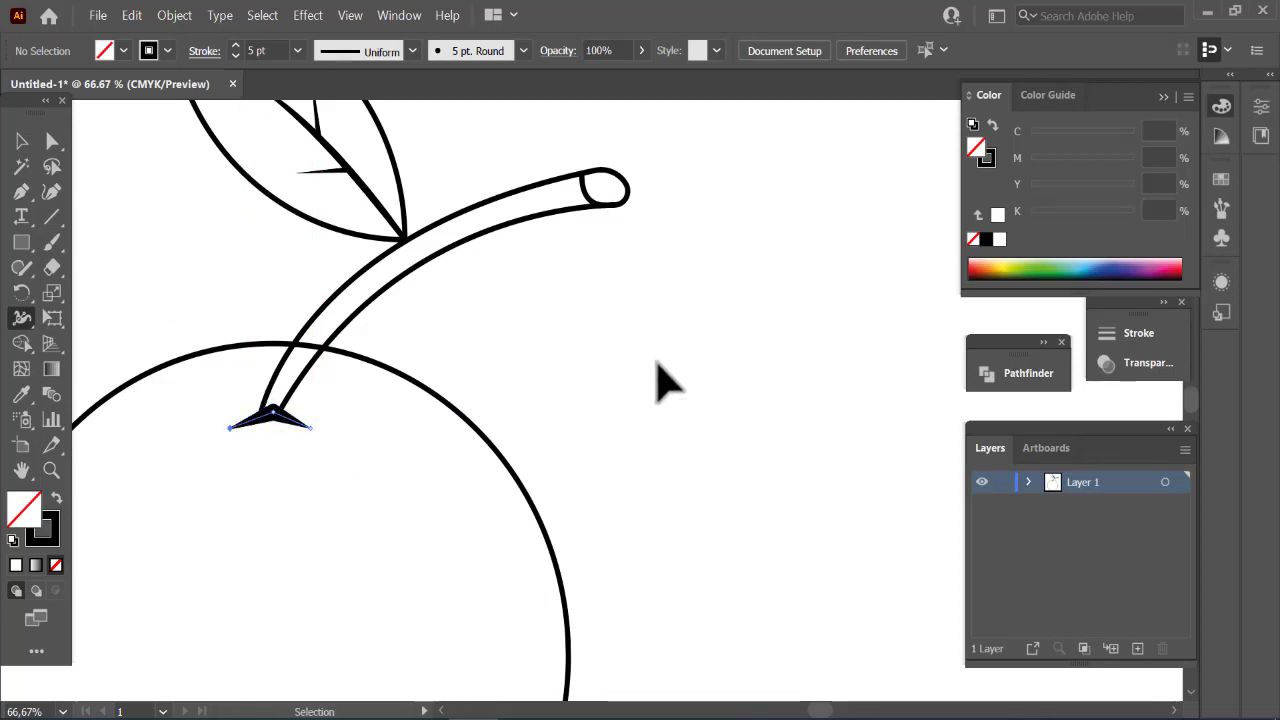
# Turn the tapered mark upside down and position it directly under the stem's base
pyautogui.click(22, 141)
pyautogui.moveTo(266, 412); pyautogui.dragTo(295, 429)
pyautogui.click(610, 312)
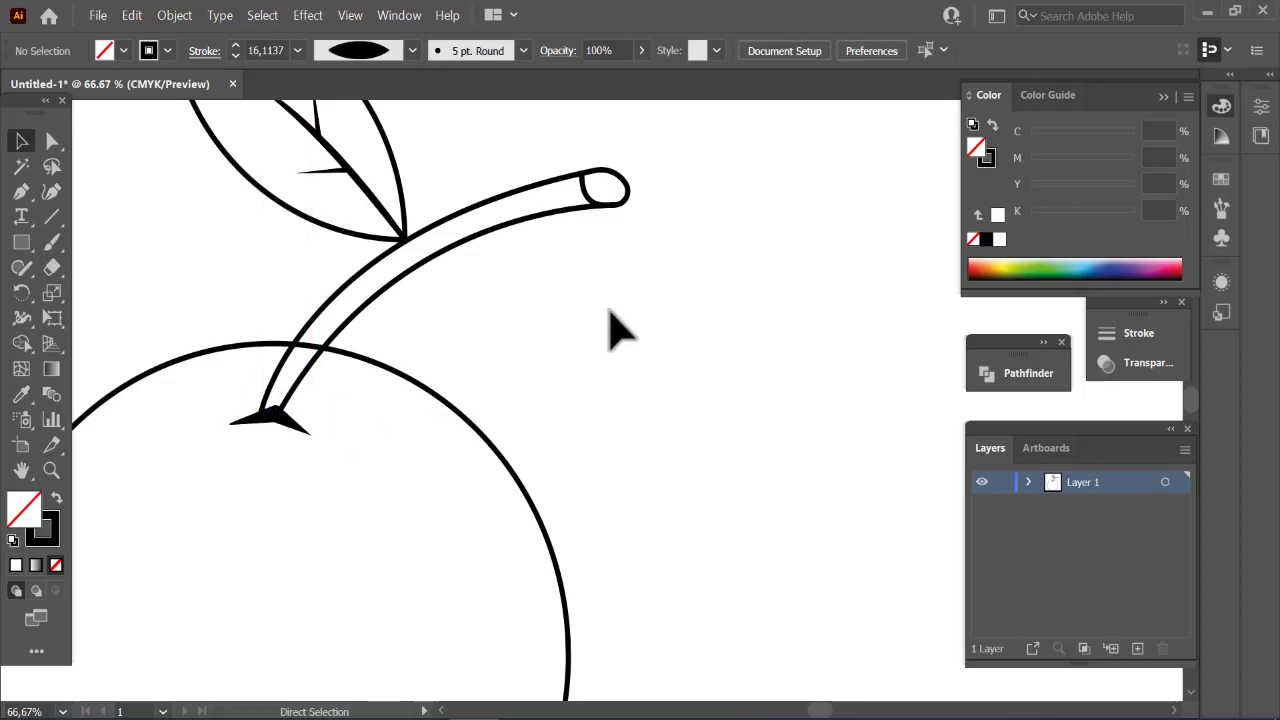
pyautogui.hotkey('ctrl', '-')
pyautogui.hotkey('ctrl', '-')
pyautogui.click(431, 410)
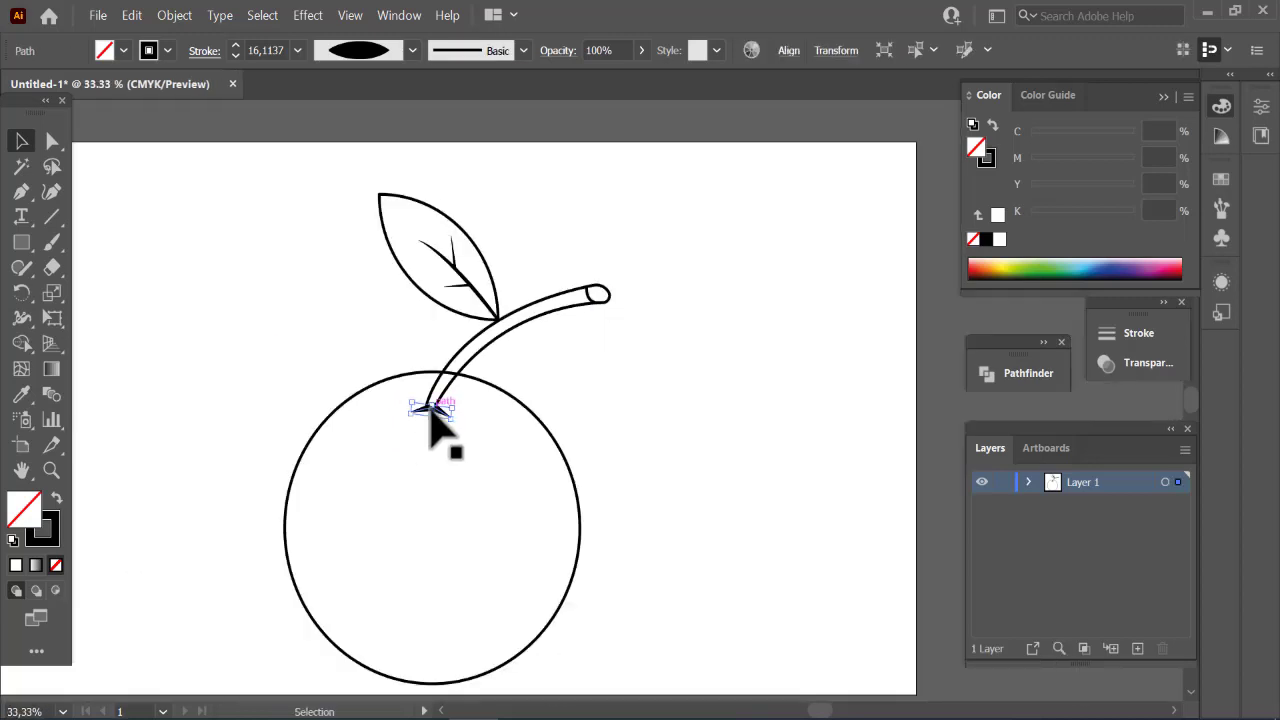
pyautogui.moveTo(430, 409)
pyautogui.mouseDown()
pyautogui.moveTo(434, 429)
pyautogui.moveTo(434, 410)
pyautogui.mouseUp()
pyautogui.click(697, 355)
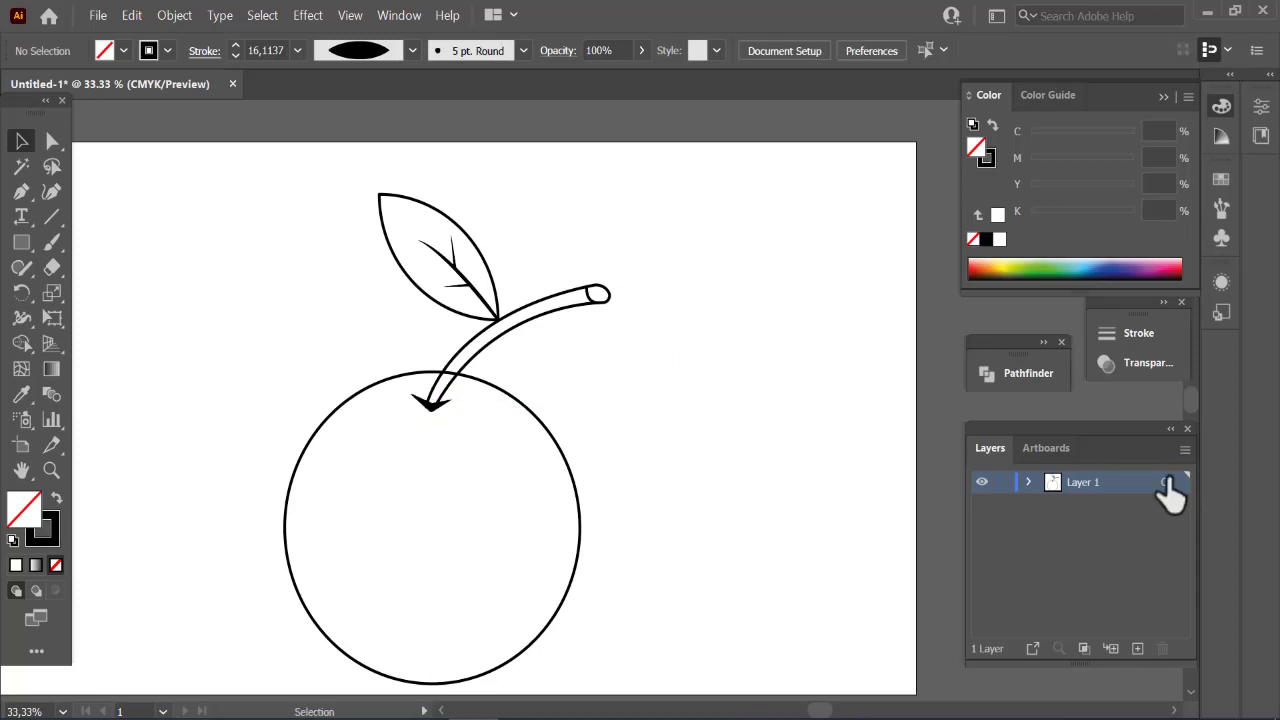
# Remove the segment of the fruit's outline that crosses the stem, using the Shape Builder tool on all artwork
pyautogui.click(1165, 482)
pyautogui.click(21, 343)
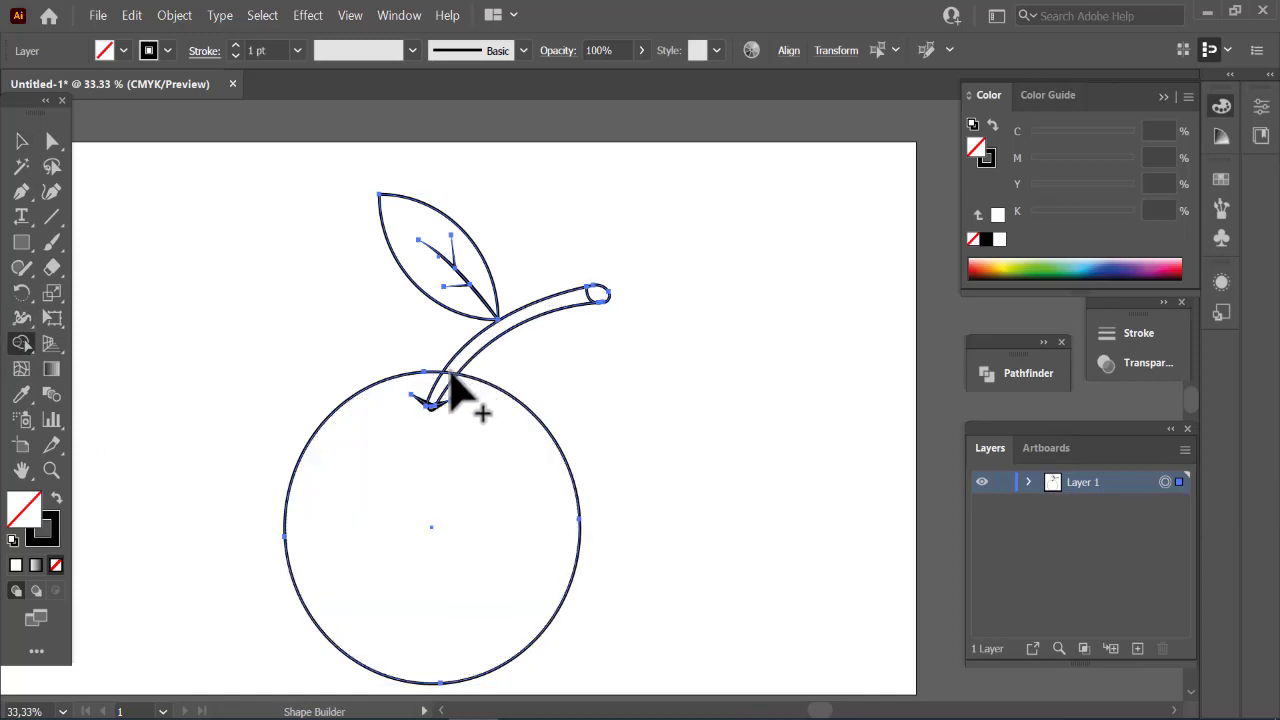
pyautogui.keyDown('alt'); pyautogui.click(450, 373); pyautogui.keyUp('alt')
pyautogui.keyDown('ctrl'); pyautogui.click(716, 389); pyautogui.keyUp('ctrl')
# Select all the artwork and scale it down slightly and proportionally about its centre
pyautogui.scroll(-3, 716, 389)
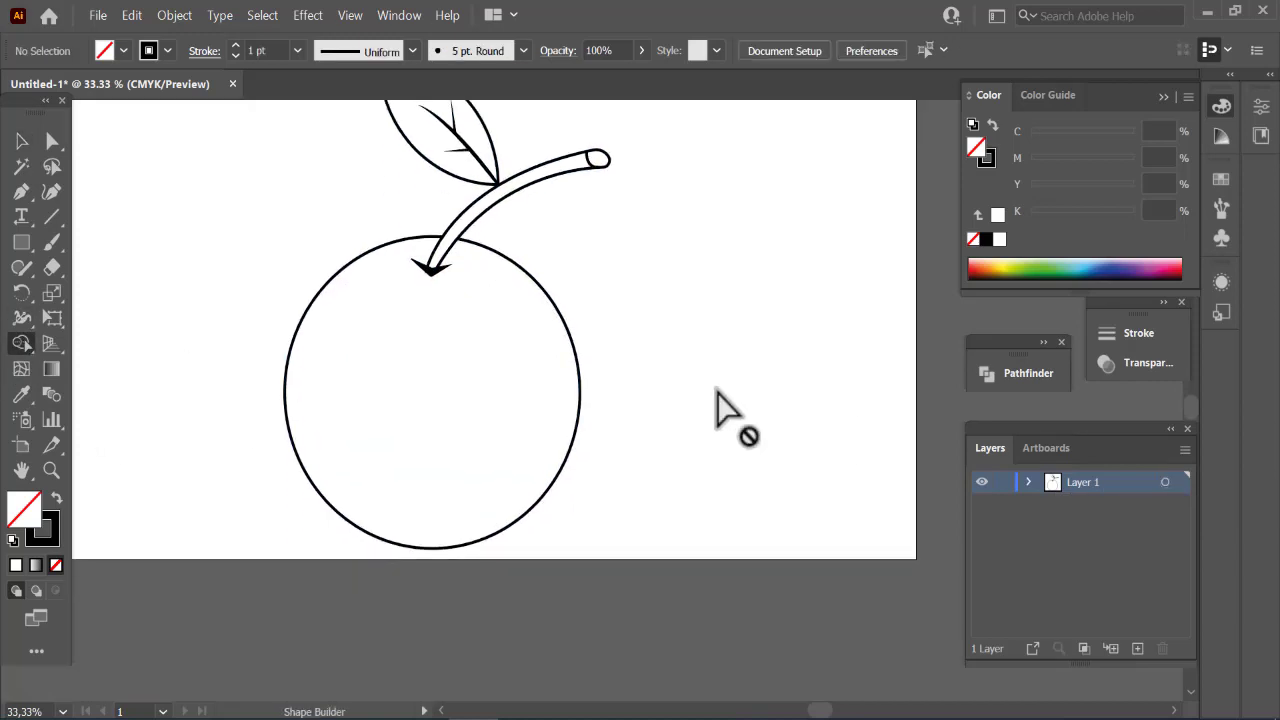
pyautogui.click(1165, 482)
pyautogui.click(22, 141)
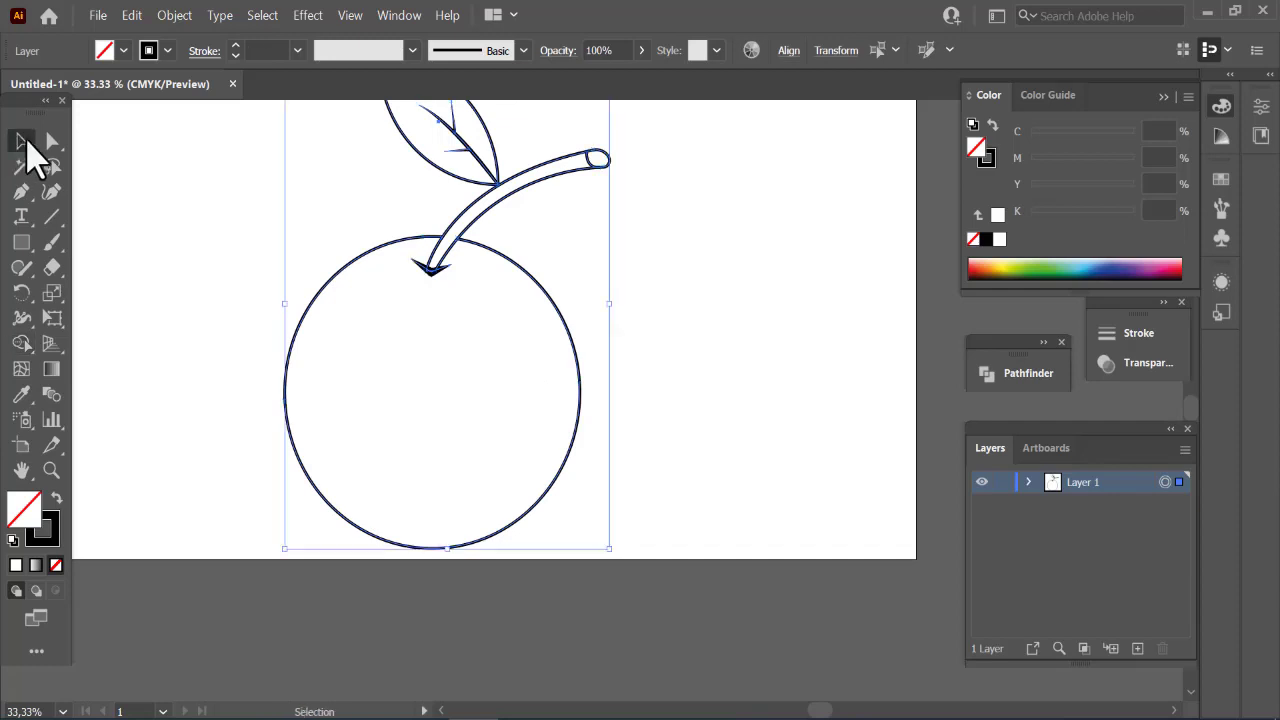
pyautogui.moveTo(607, 549); pyautogui.dragTo(592, 522)
pyautogui.click(716, 470)
pyautogui.scroll(2, 716, 470)
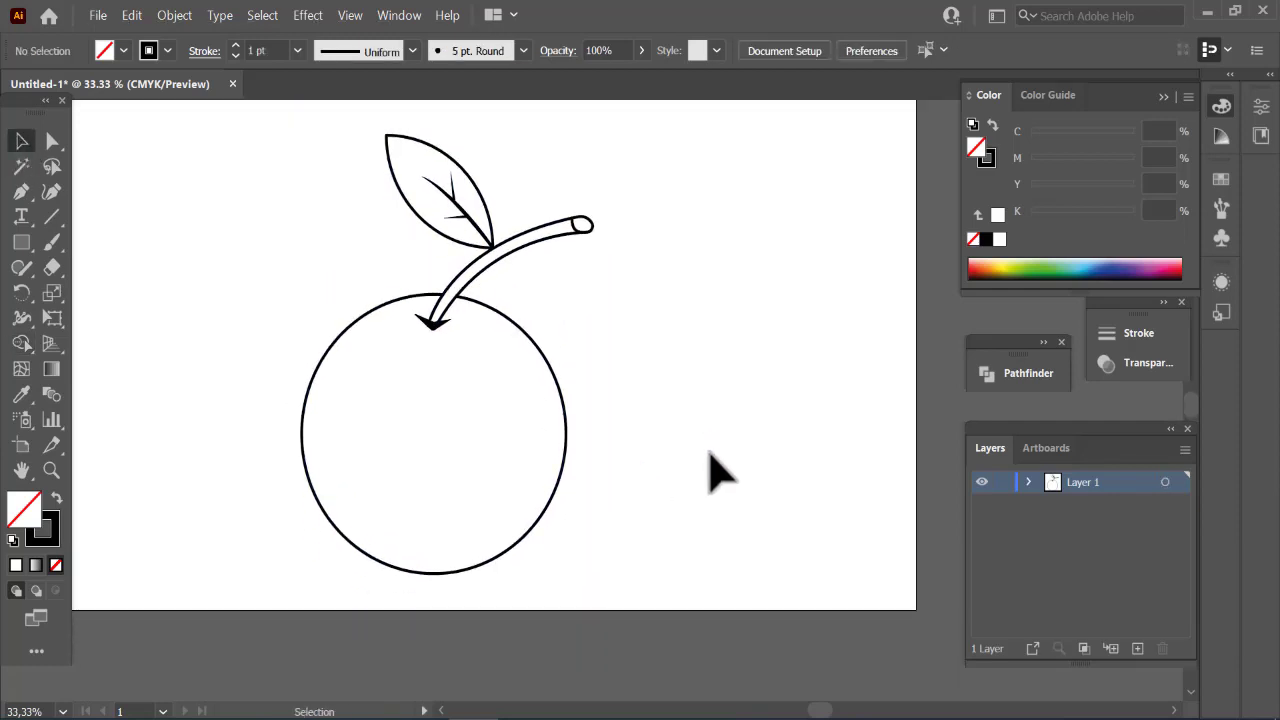
# Copy all the line art onto a new layer above Layer 1, and lock and hide that new layer
pyautogui.click(1166, 482)
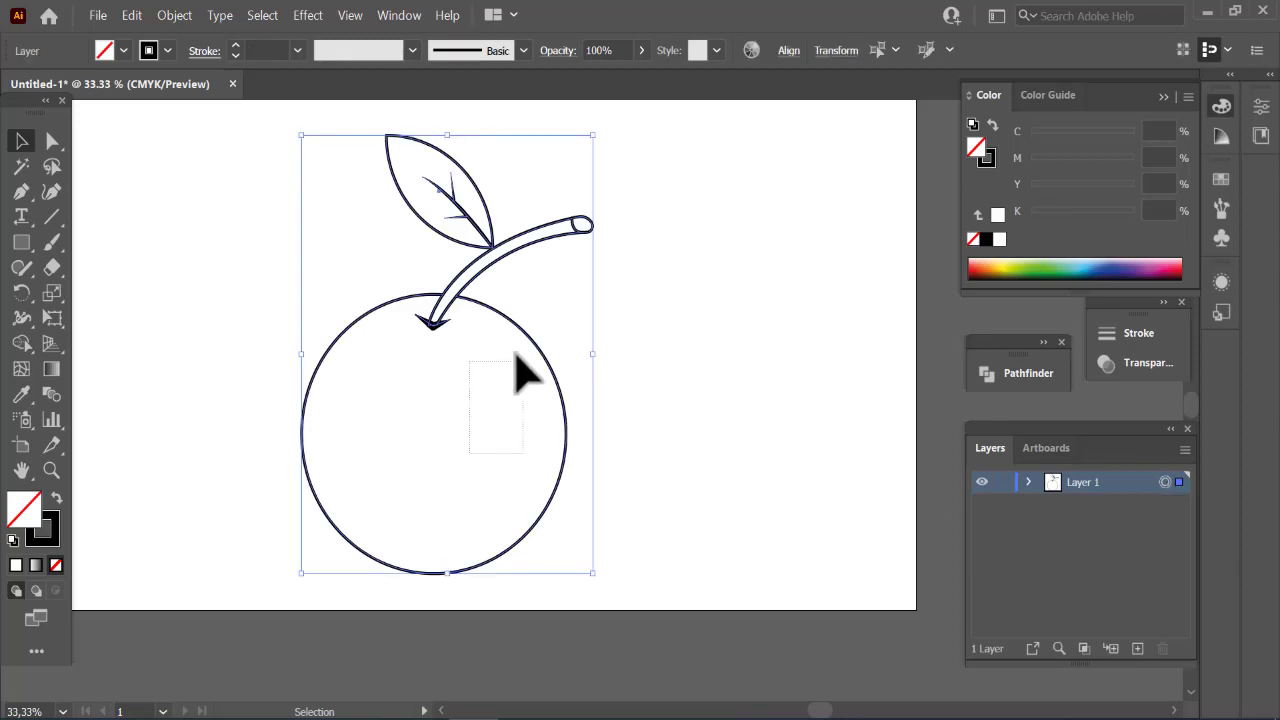
pyautogui.moveTo(517, 355); pyautogui.dragTo(520, 358)
pyautogui.click(1165, 482)
pyautogui.click(1137, 648)
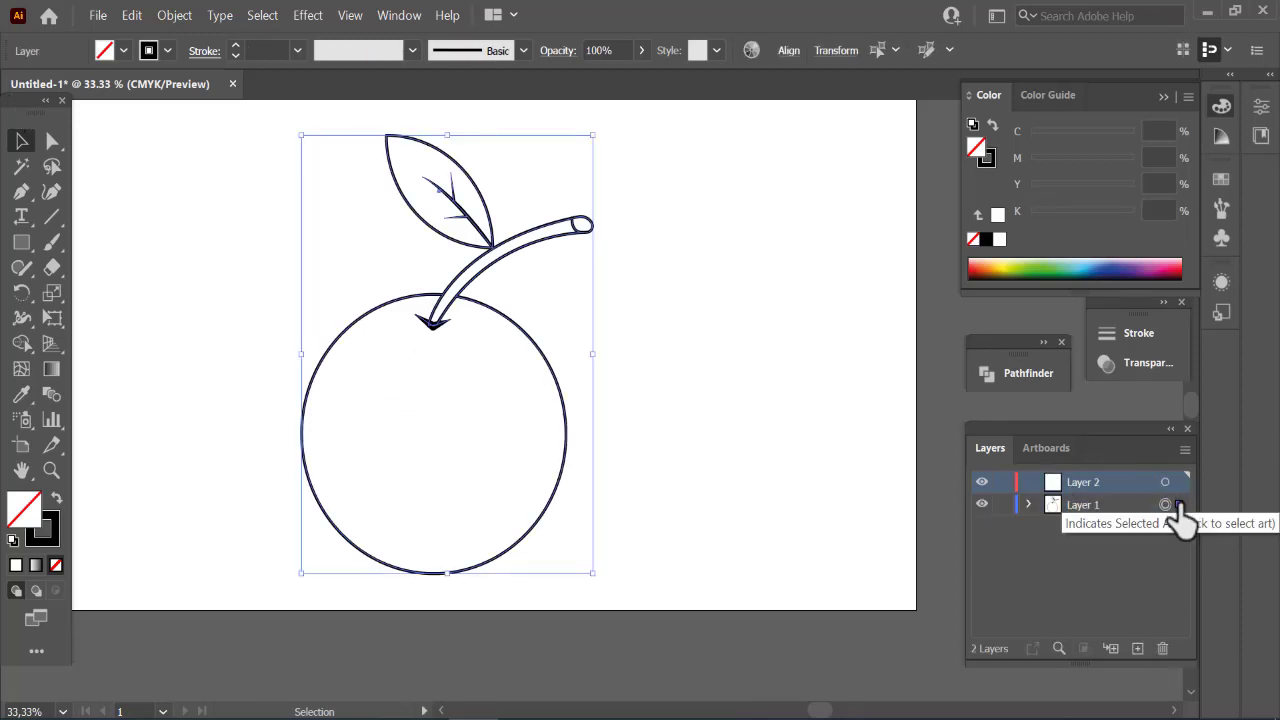
pyautogui.moveTo(1178, 505); pyautogui.dragTo(1180, 482)
pyautogui.click(1003, 482)
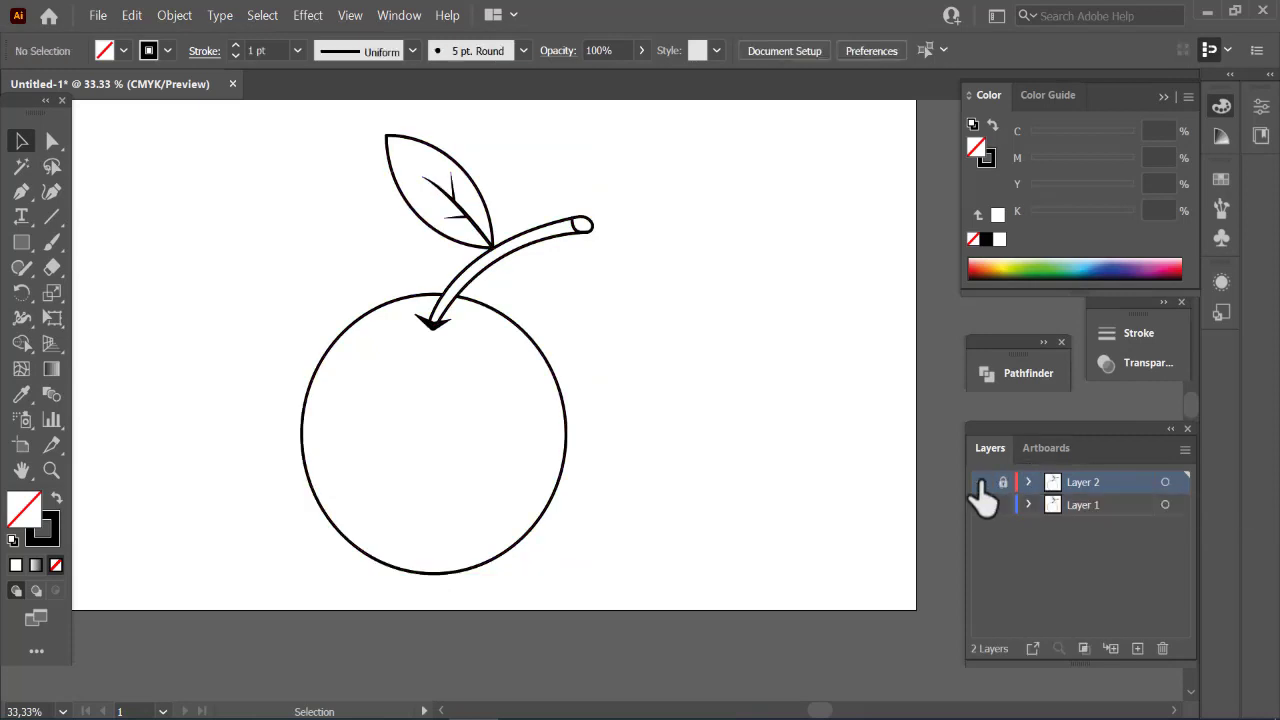
# Delete the tapered mark at the stem's base and all the leaf veins from Layer 1
pyautogui.click(1164, 505)
pyautogui.click(440, 335)
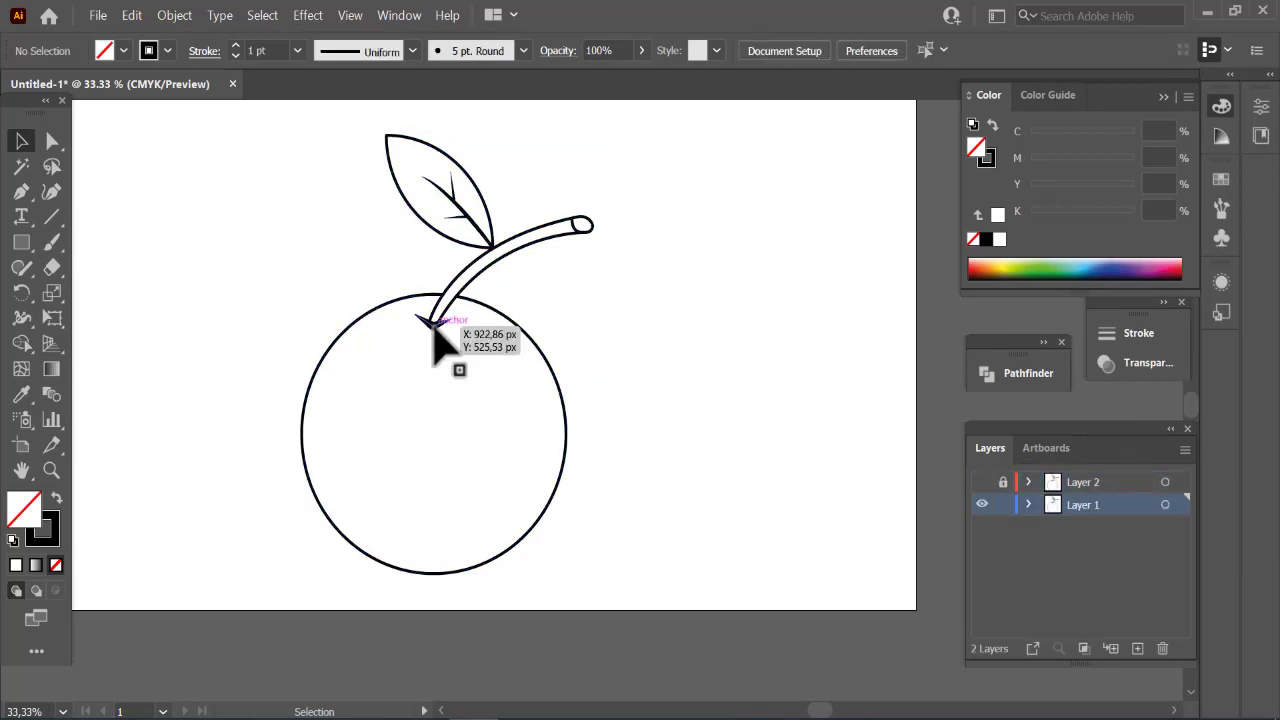
pyautogui.click(432, 323)
pyautogui.click(440, 335)
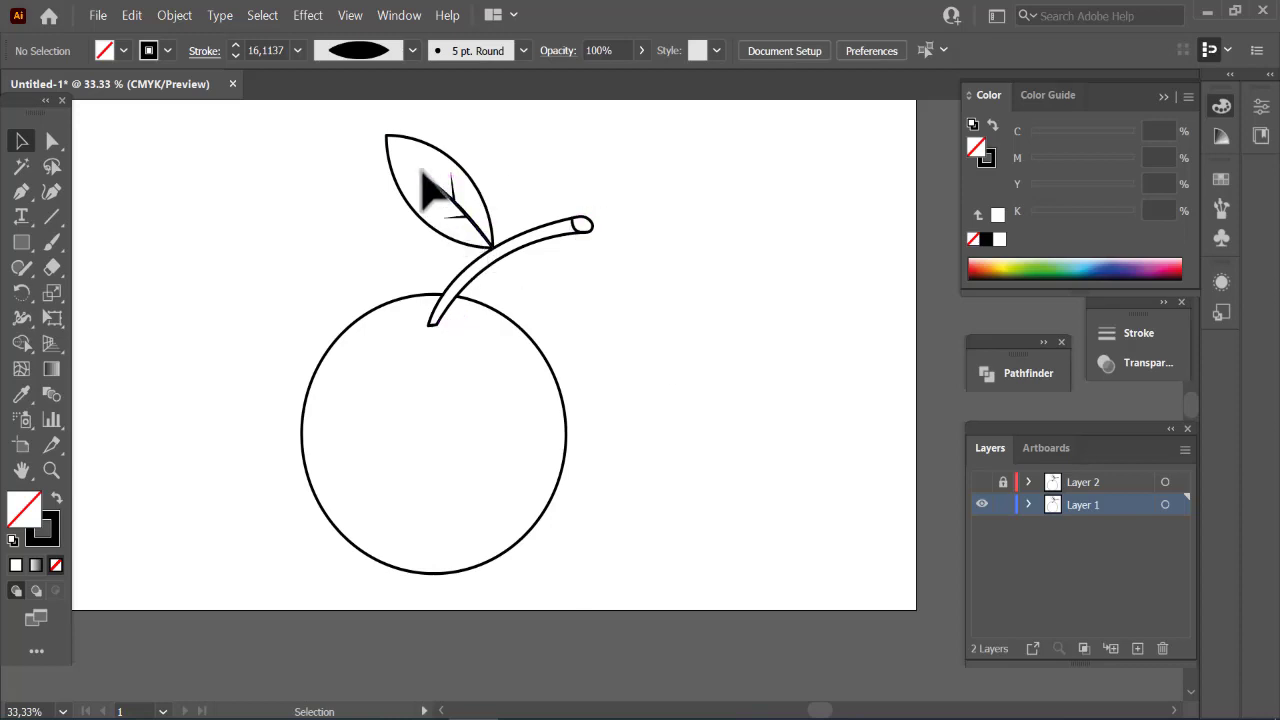
pyautogui.click(470, 224)
pyautogui.click(623, 186)
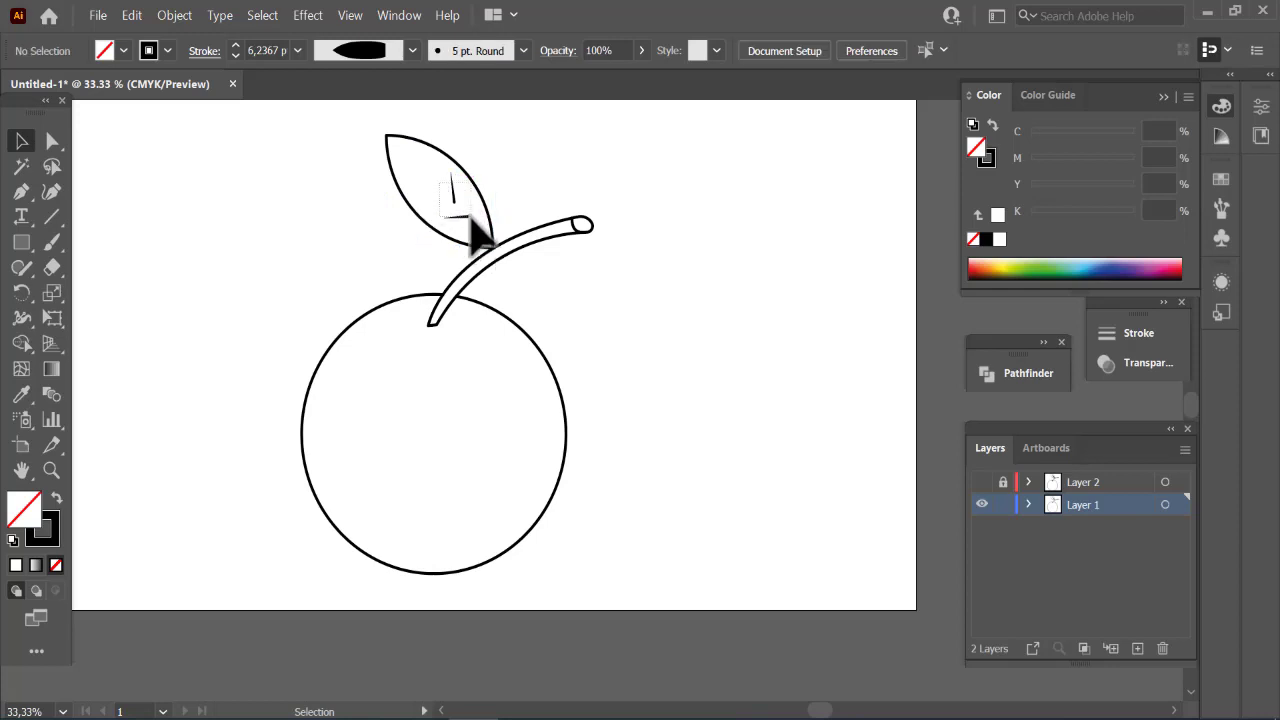
# Expand the live shapes on Layer 1 and convert all their strokes to outlines with Outline Stroke
pyautogui.click(1164, 505)
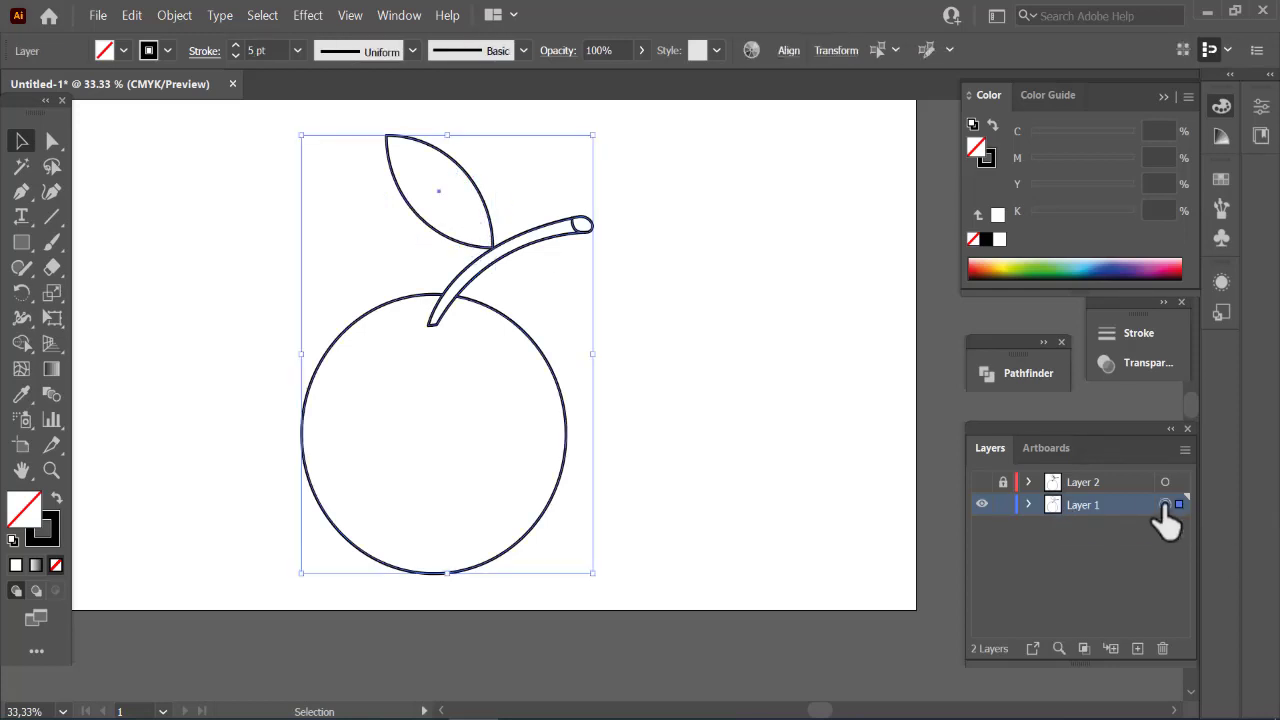
pyautogui.click(174, 15)
pyautogui.moveTo(330, 472)
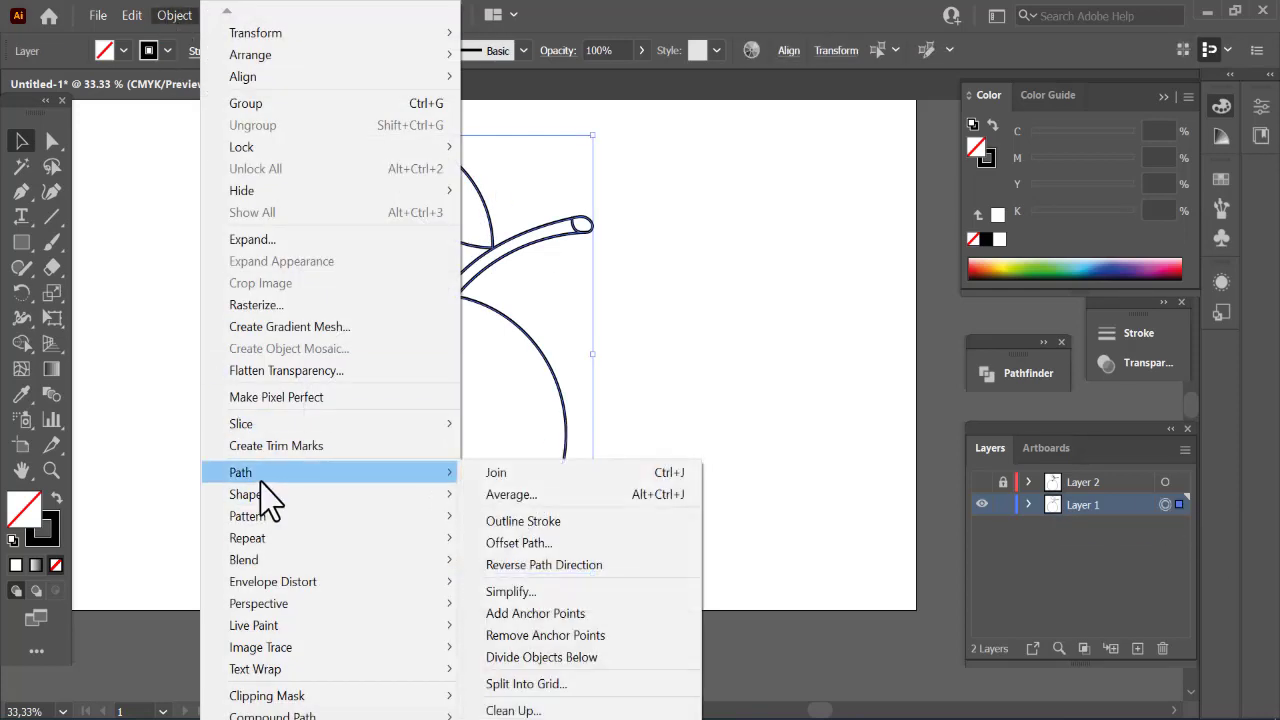
pyautogui.click(510, 543)
pyautogui.click(490, 570)
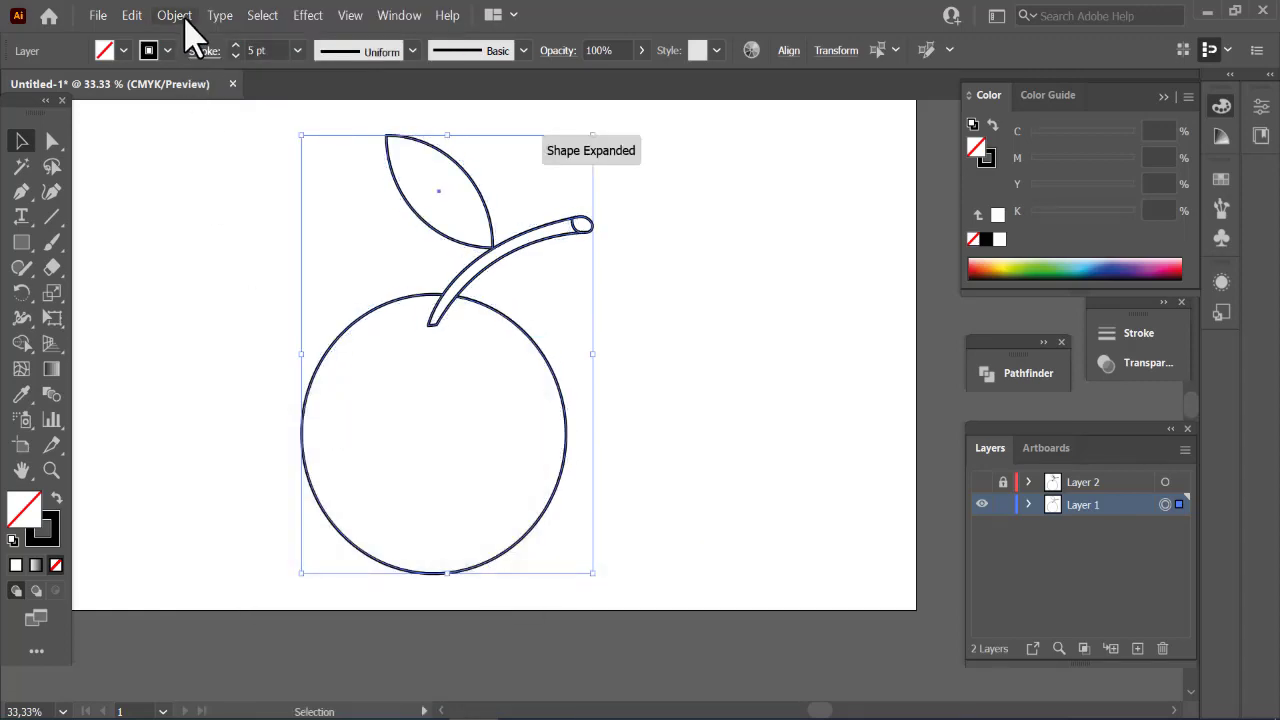
pyautogui.click(176, 16)
pyautogui.moveTo(241, 480)
pyautogui.click(532, 517)
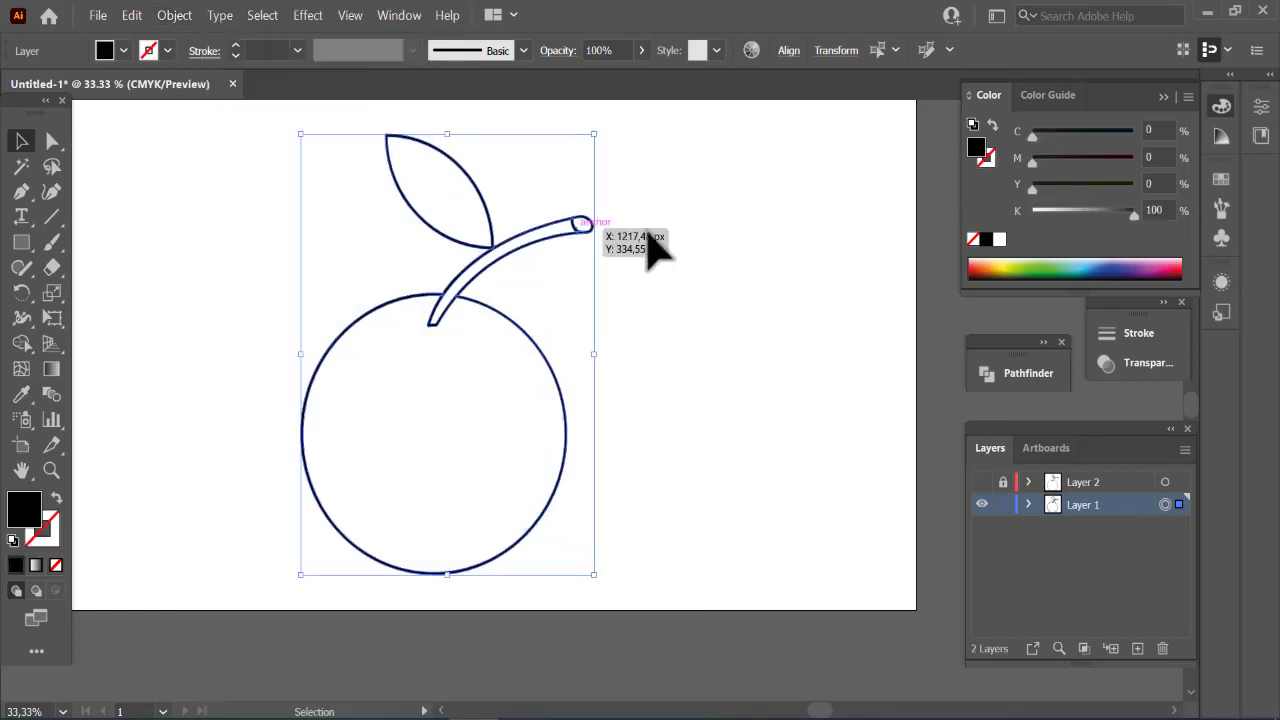
# Release the compound paths of the outlined Layer 1 artwork into separate solid black shapes
pyautogui.click(400, 15)
pyautogui.click(1005, 372)
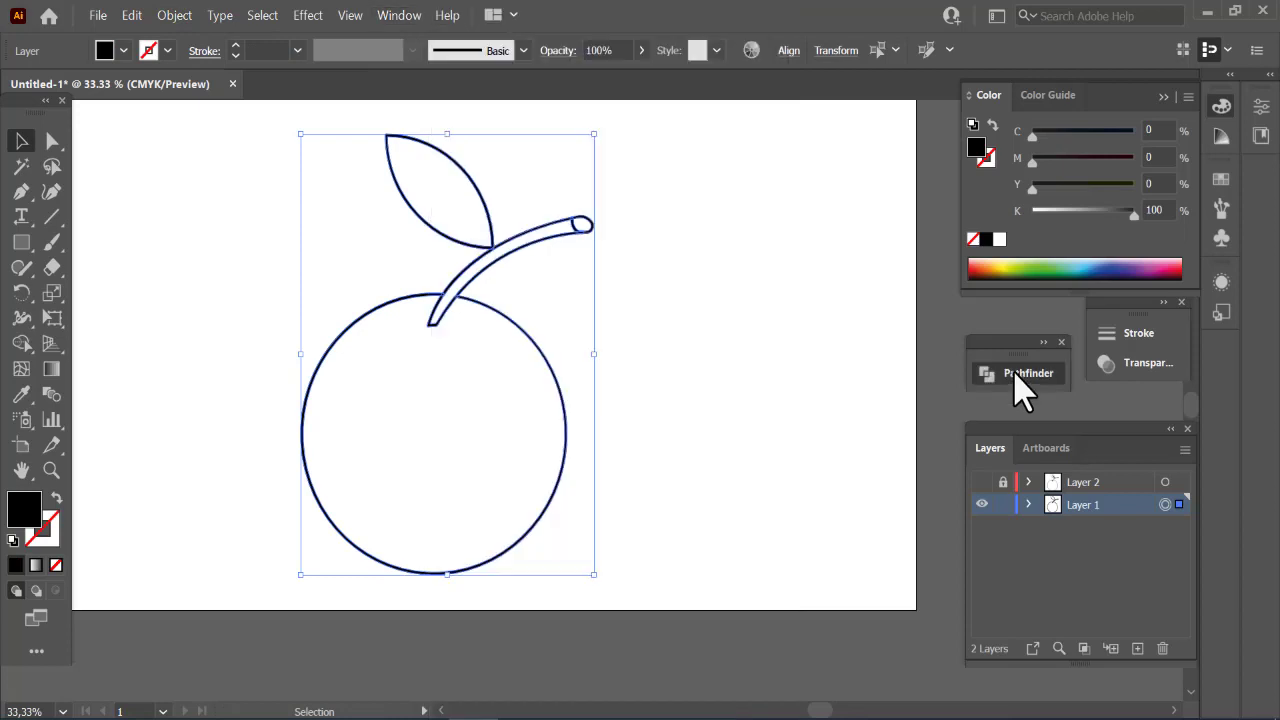
pyautogui.rightClick(437, 150)
pyautogui.click(518, 287)
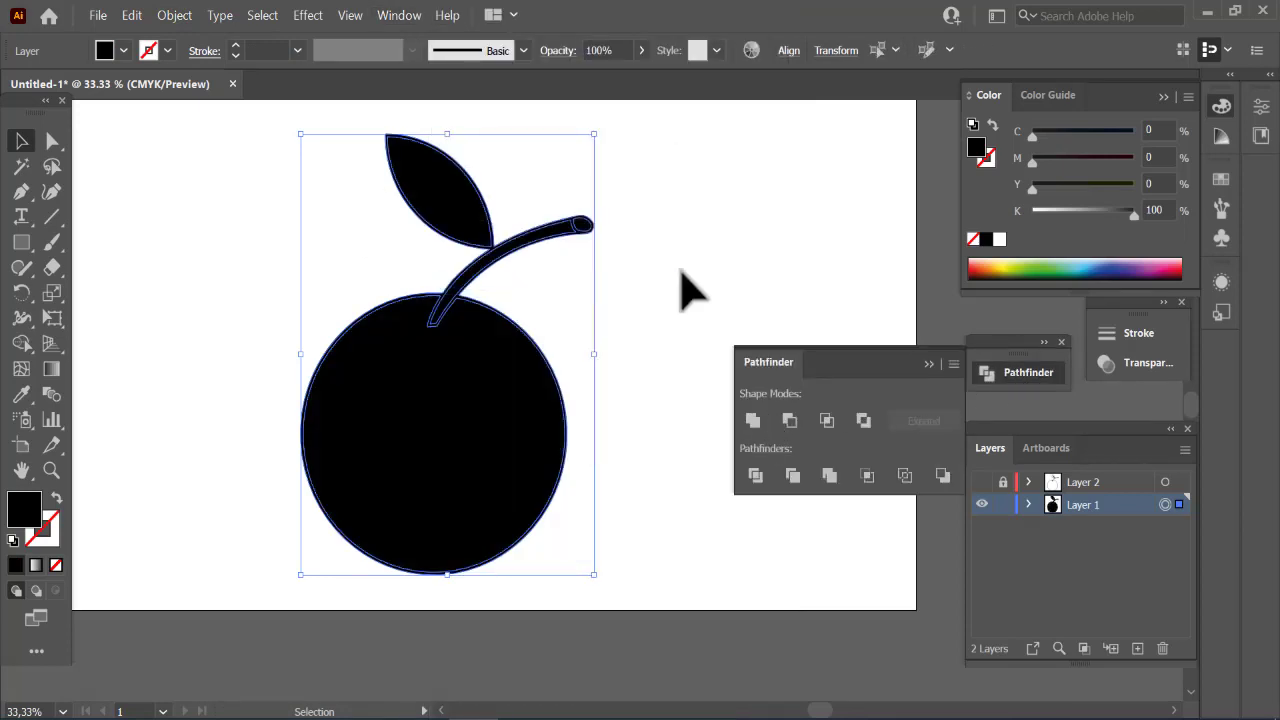
pyautogui.click(688, 288)
# Expand Layer 1's contents and delete its lowest path, the outer silhouette of the whole fruit drawing
pyautogui.click(1029, 505)
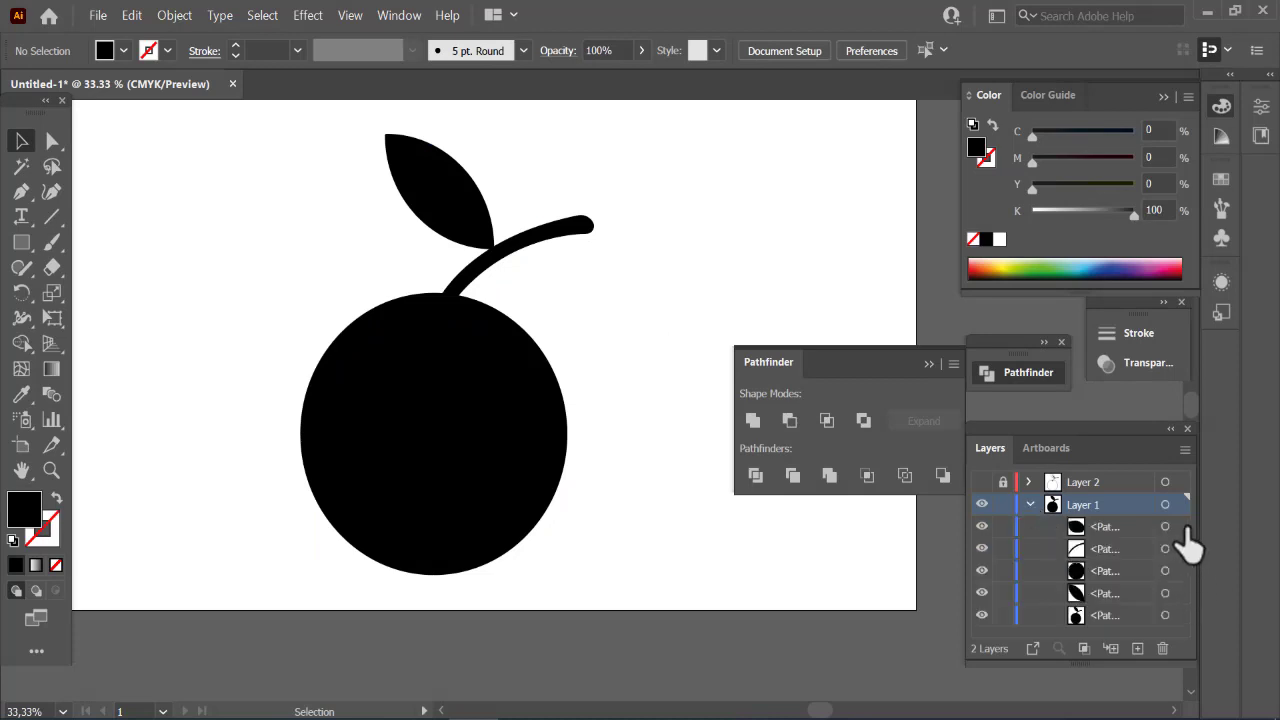
pyautogui.click(1165, 615)
pyautogui.press('Delete')
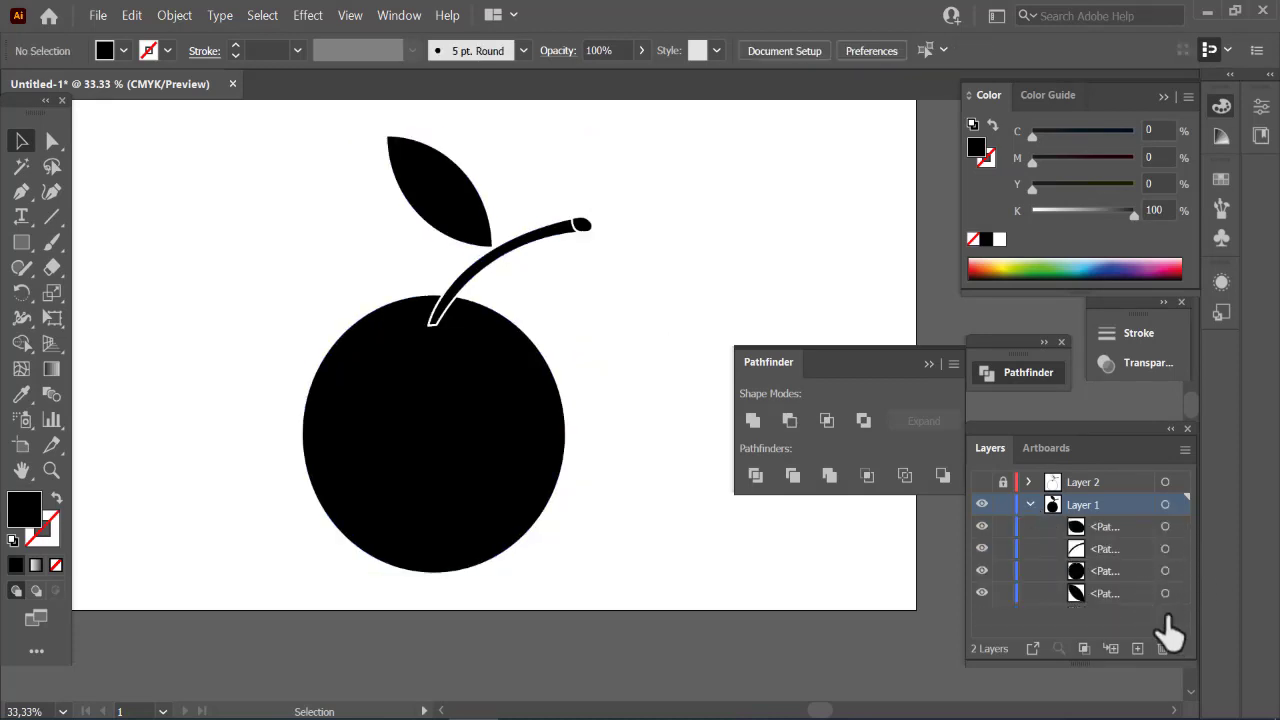
# Fill the round fruit body with orange, C 0, M 54.6, Y 76.31, K 0
pyautogui.click(486, 500)
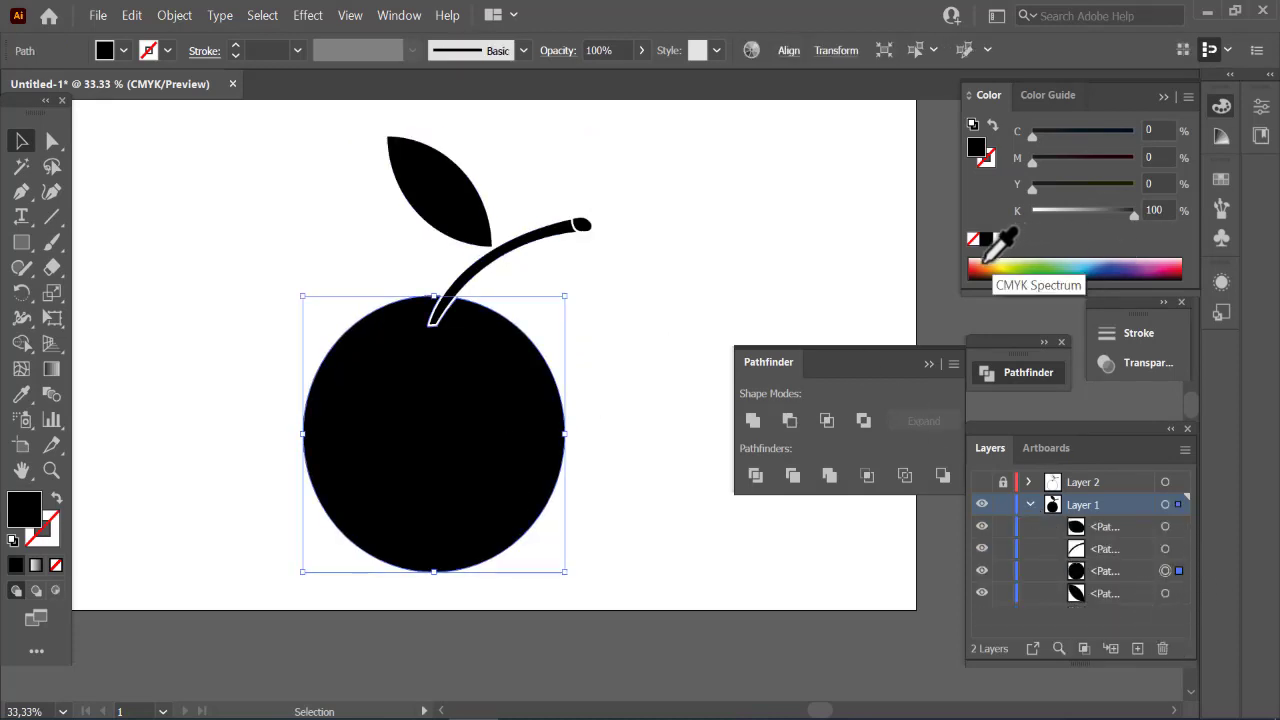
pyautogui.click(986, 262)
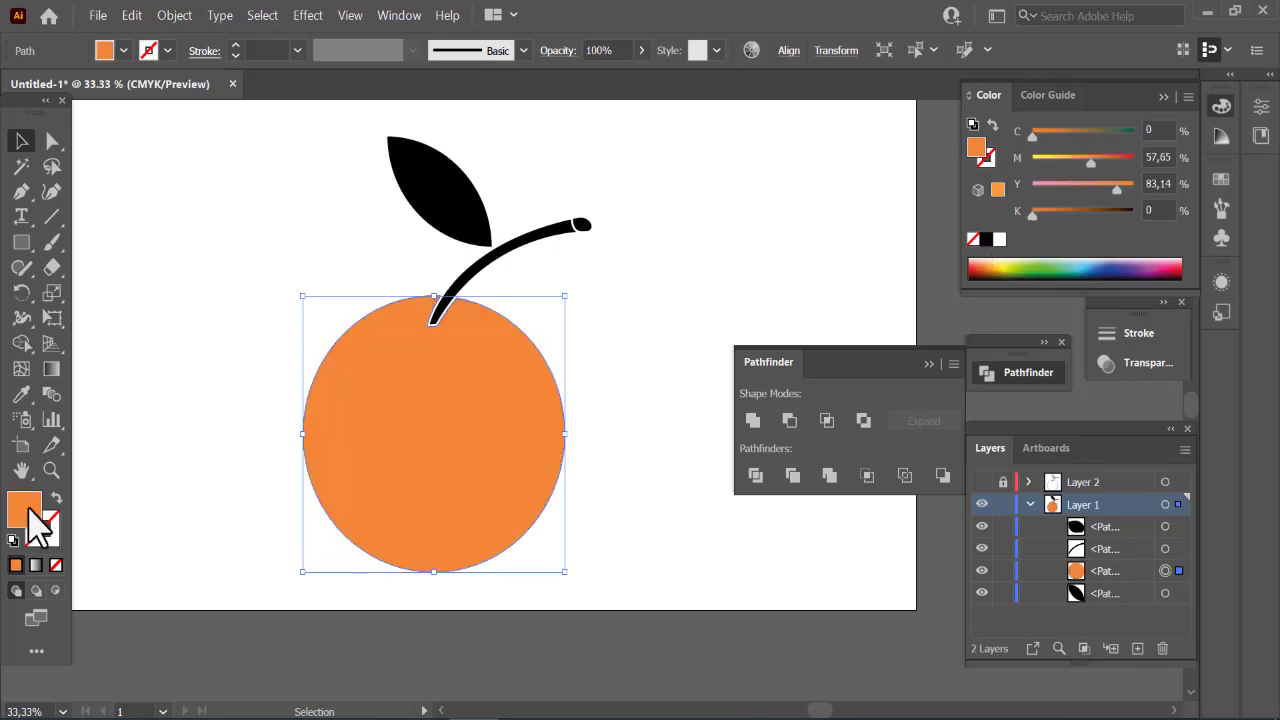
pyautogui.doubleClick(24, 510)
pyautogui.click(700, 331)
pyautogui.click(714, 303)
pyautogui.click(1000, 318)
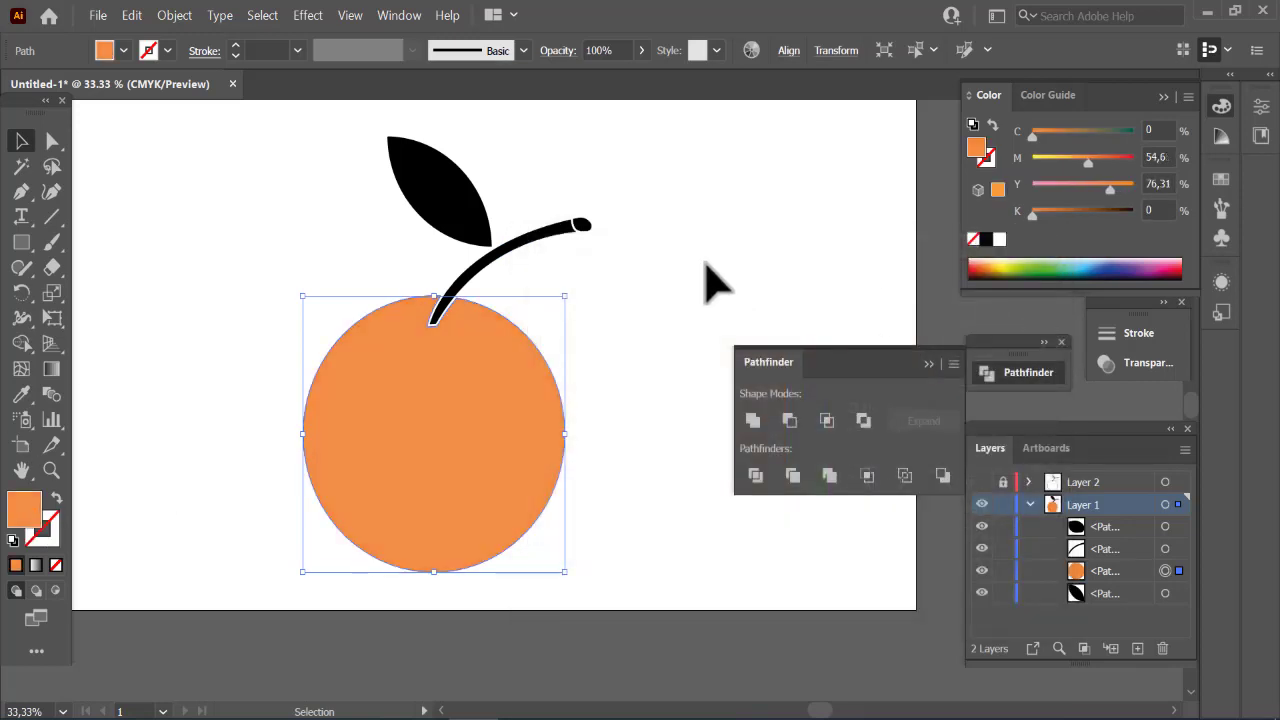
# Fill the leaf shape with a medium green from the colour spectrum
pyautogui.click(458, 196)
pyautogui.click(1045, 266)
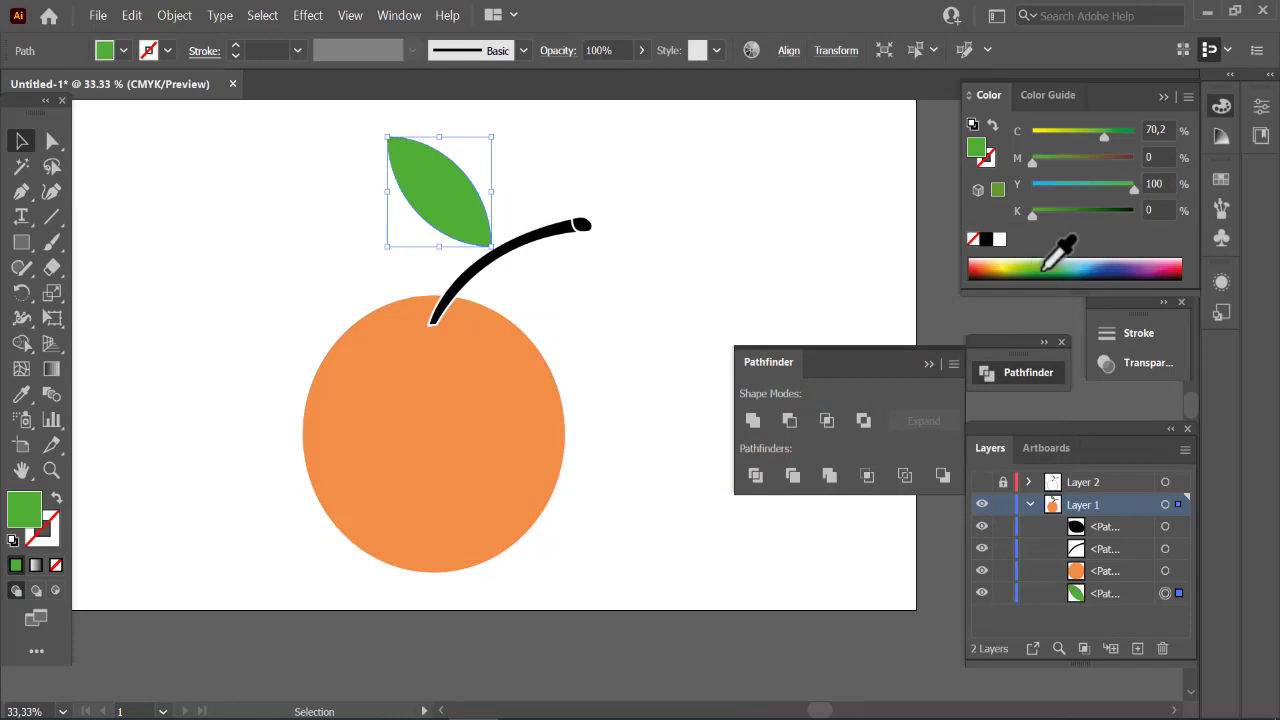
pyautogui.click(1045, 267)
pyautogui.click(1045, 266)
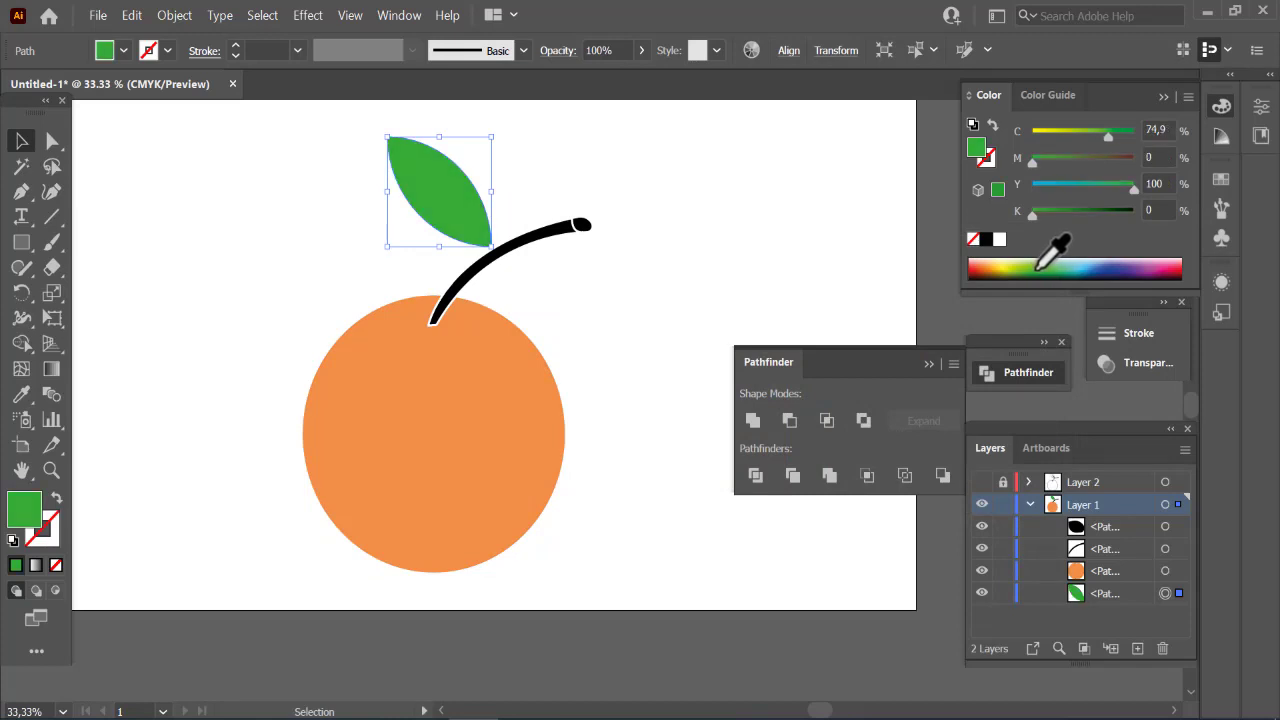
# Fill the stem with brown, C 26.27, M 67.06, Y 100, K 21.96, and give the stem's tip the same colour
pyautogui.click(541, 226)
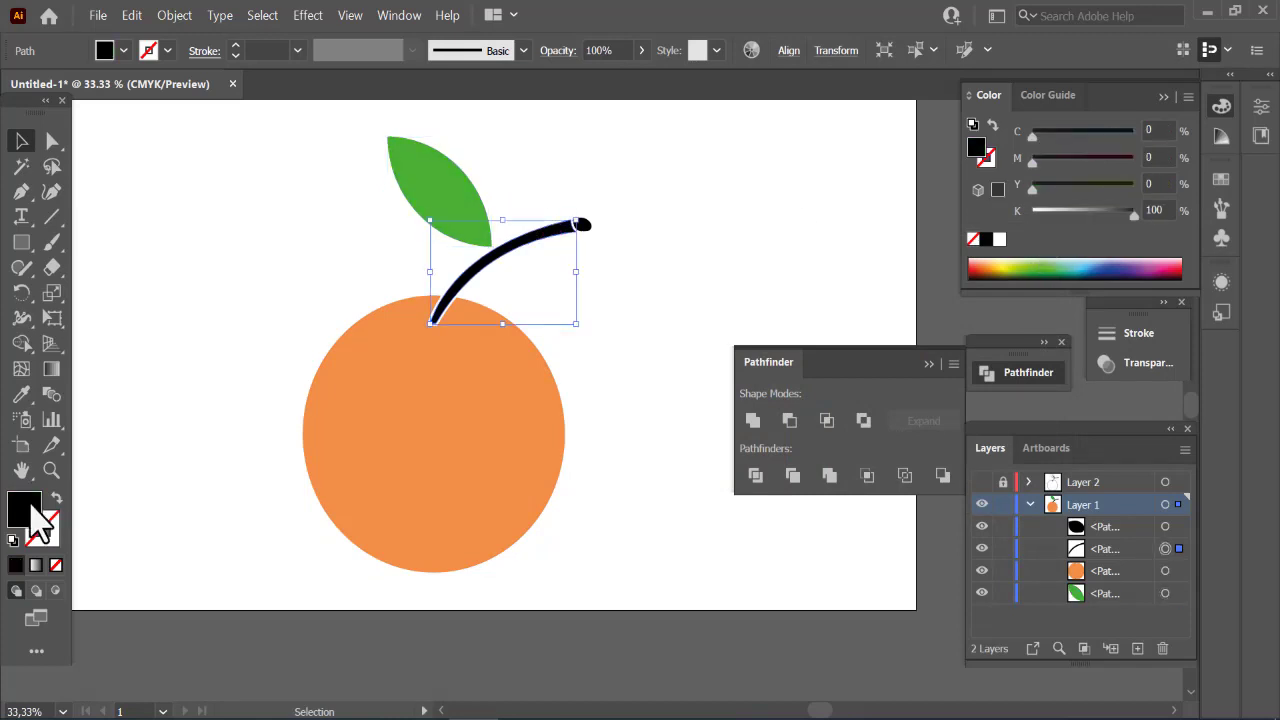
pyautogui.click(990, 268)
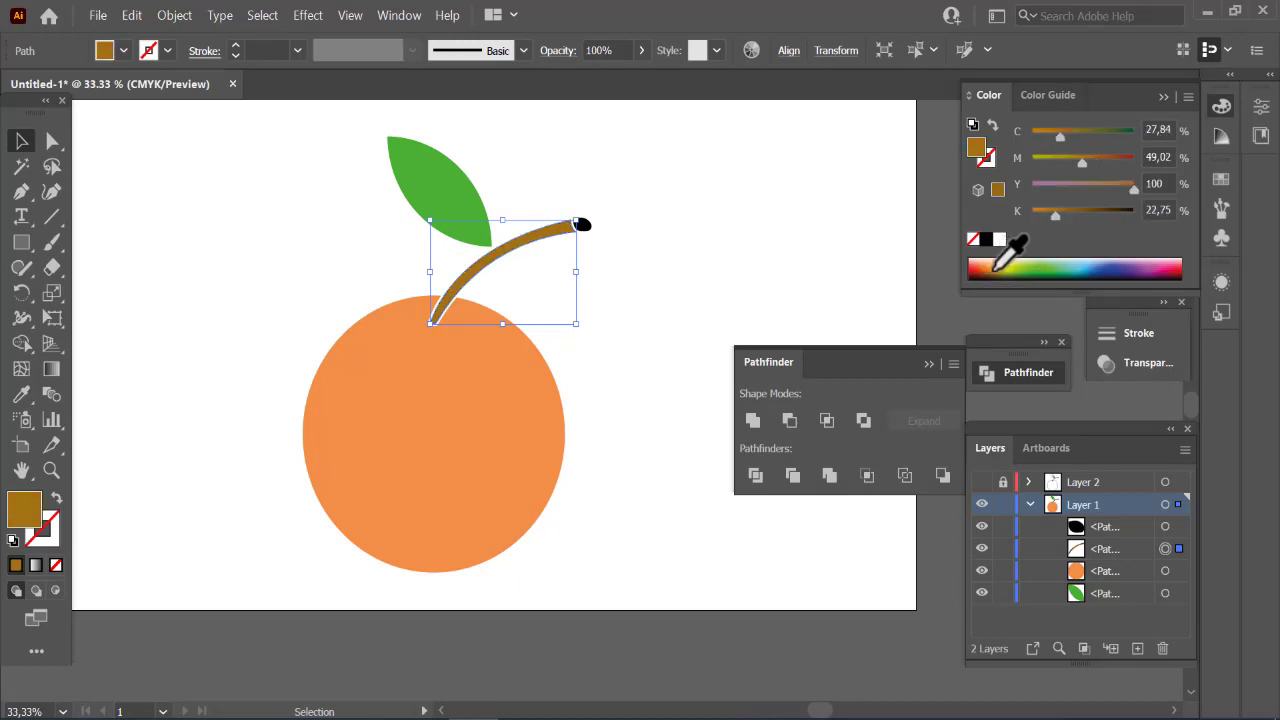
pyautogui.click(989, 268)
pyautogui.press('i')
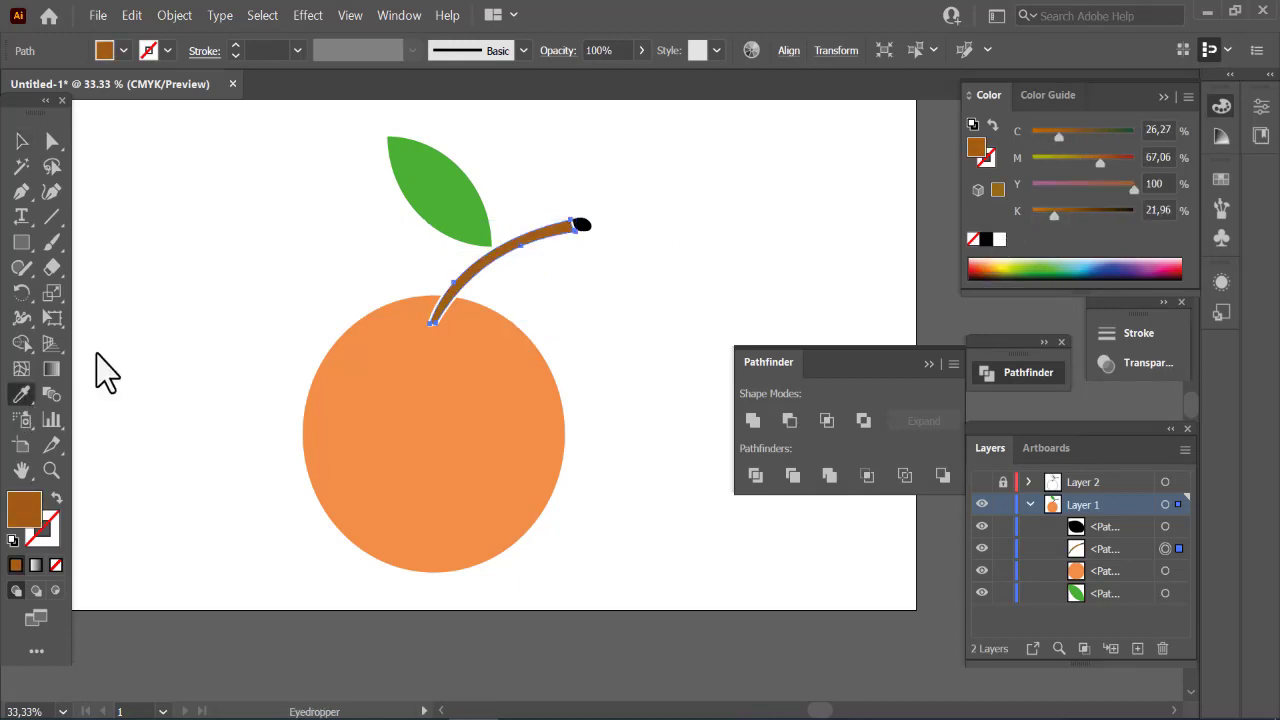
pyautogui.click(581, 225)
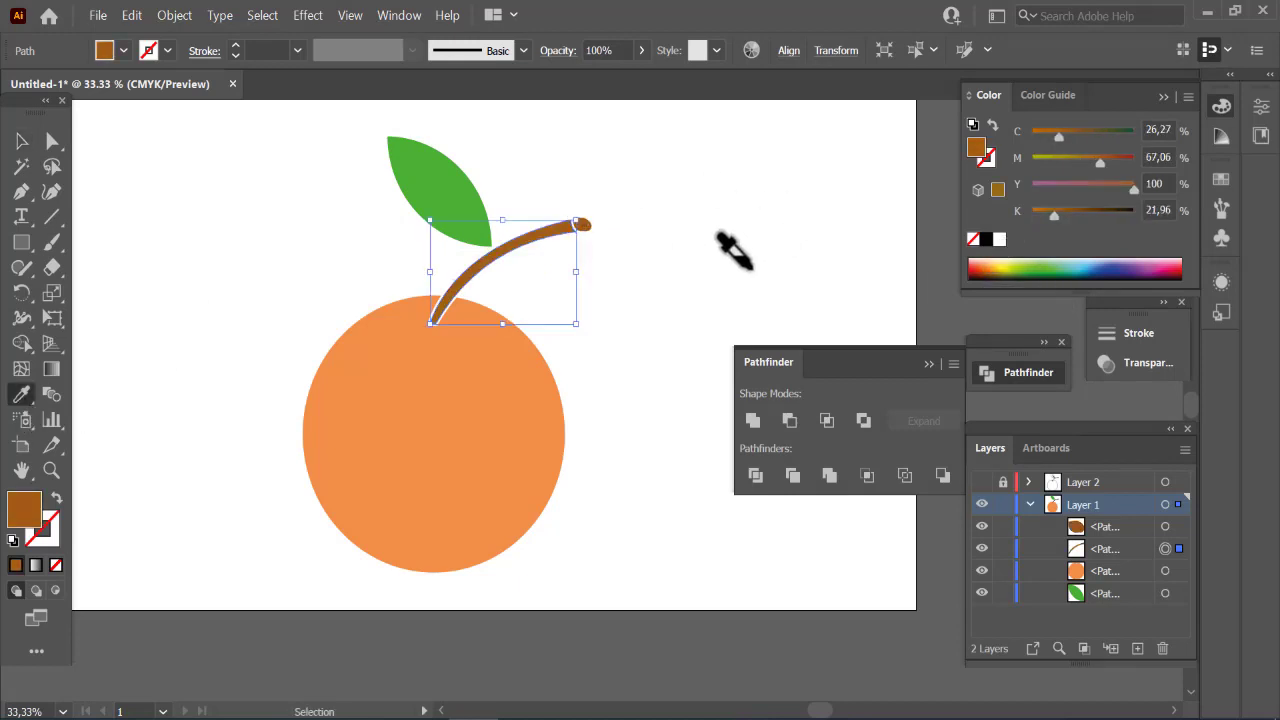
pyautogui.keyDown('ctrl'); pyautogui.click(748, 265); pyautogui.keyUp('ctrl')
# Make the Layer 2 outlines visible above the fills, and collapse the Pathfinder panel and Layer 1's contents
pyautogui.click(982, 483)
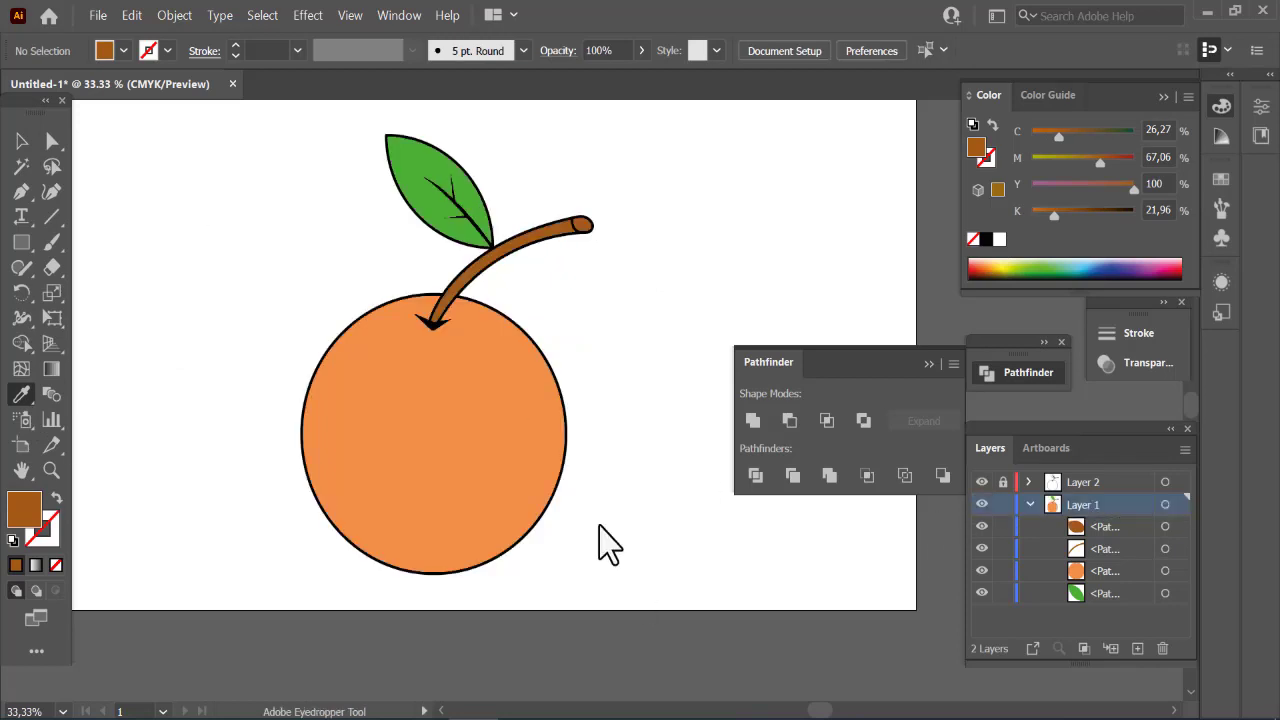
pyautogui.click(929, 365)
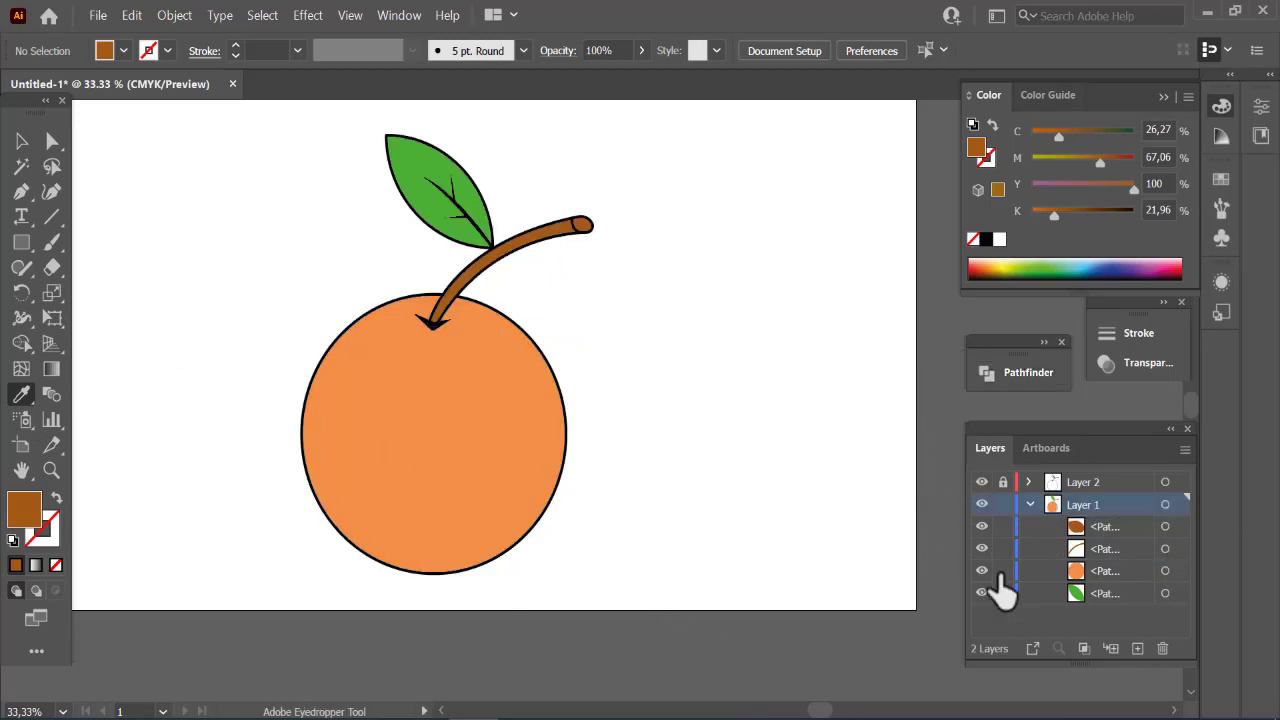
pyautogui.click(1030, 504)
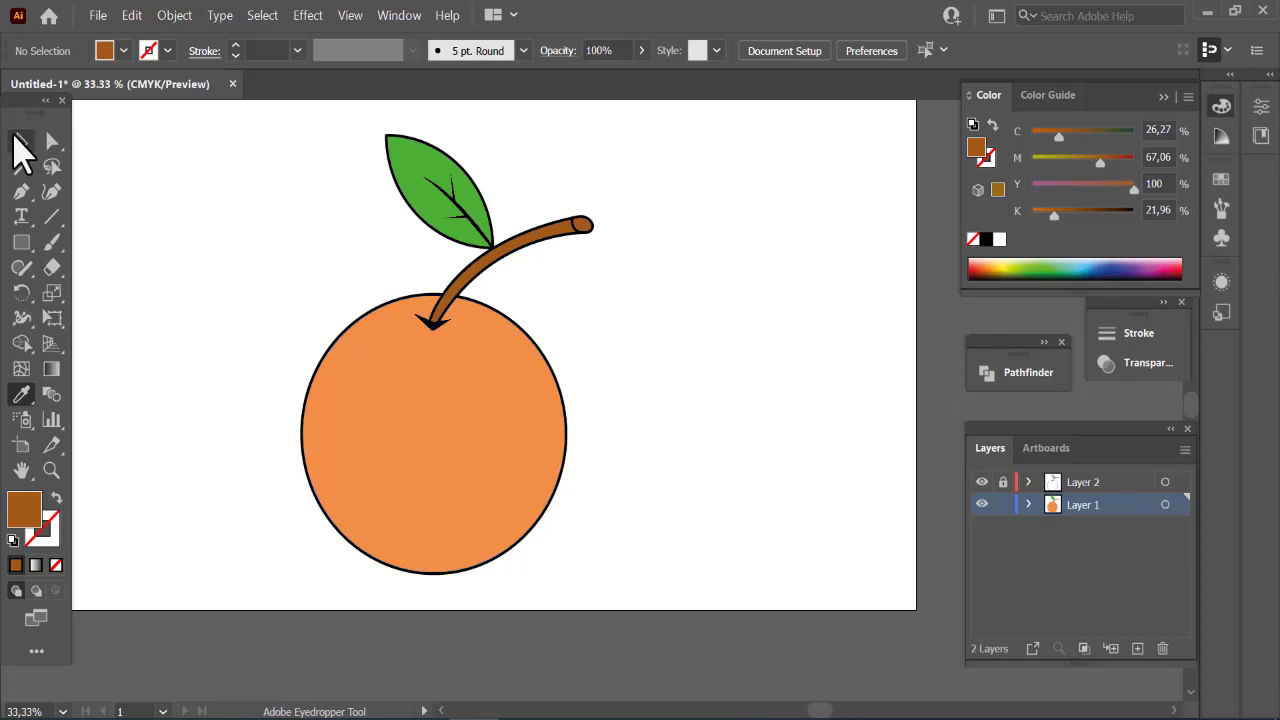
# Place two offset copies of the orange body beside the fruit and trim them to a right-hand crescent with Shape Builder
pyautogui.click(22, 141)
pyautogui.click(503, 440)
pyautogui.moveTo(502, 439); pyautogui.dragTo(806, 366)
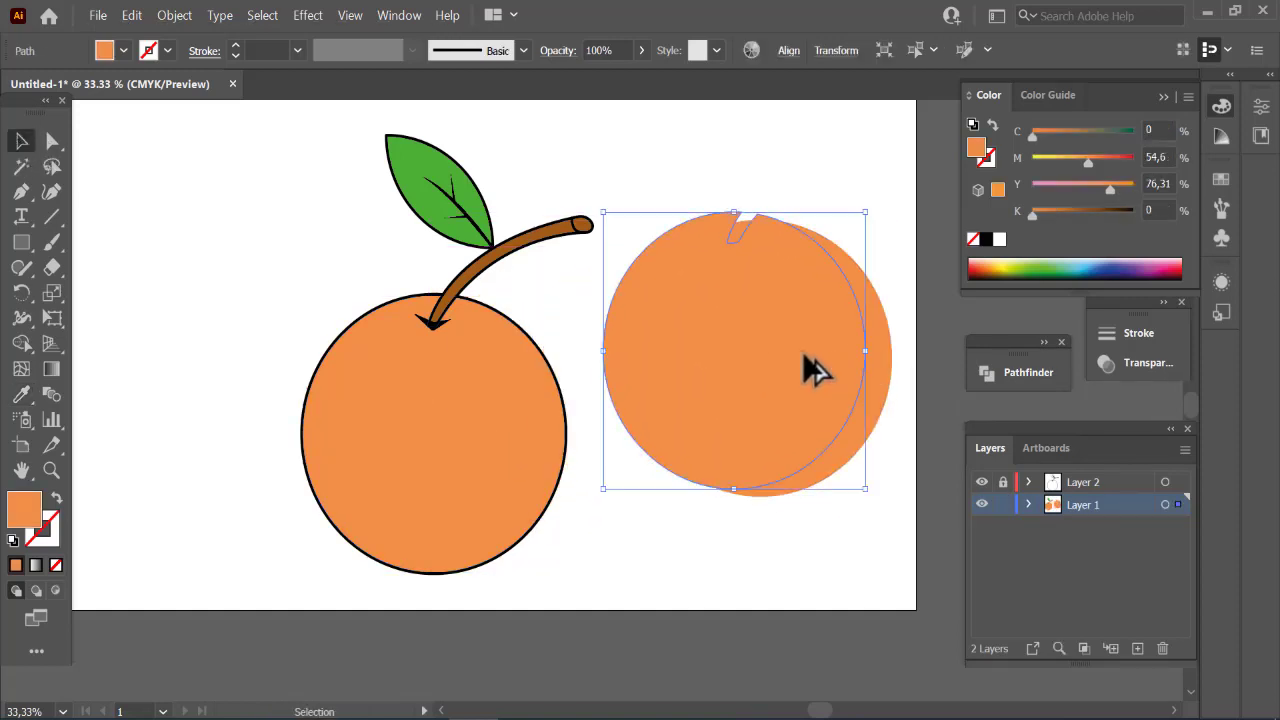
pyautogui.click(40, 340)
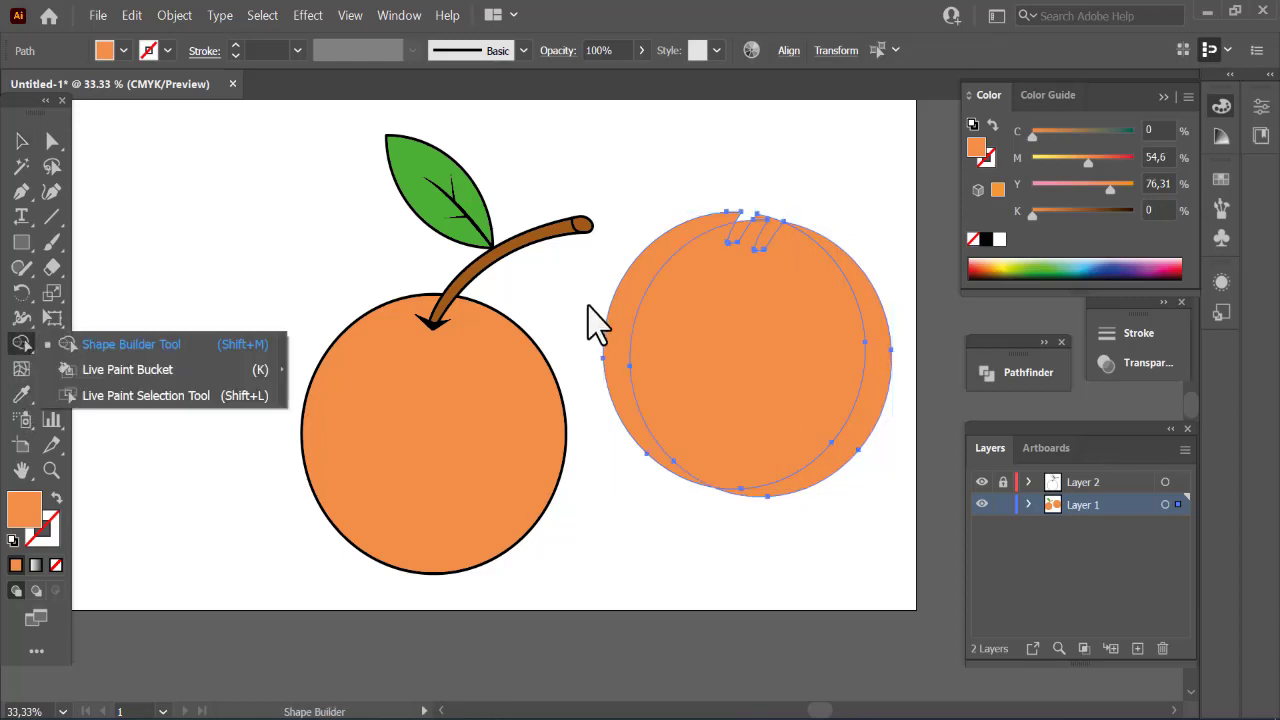
pyautogui.moveTo(604, 310); pyautogui.dragTo(714, 366)
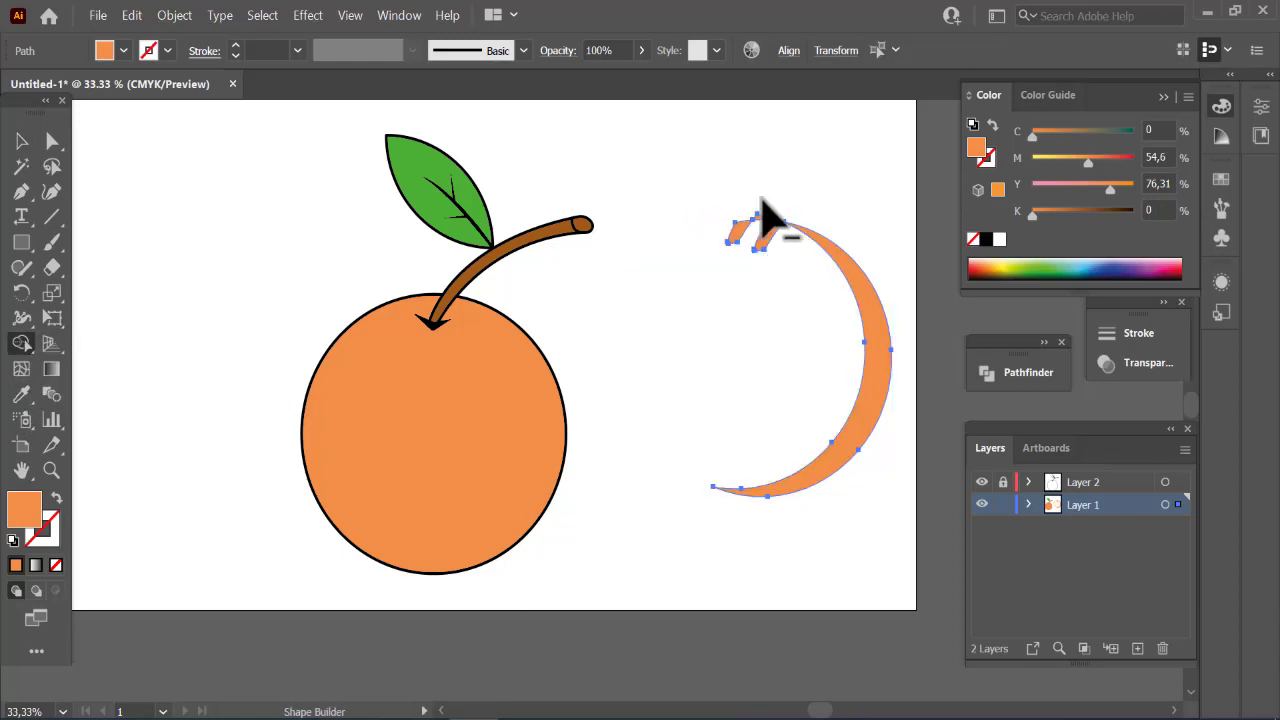
pyautogui.keyDown('alt'); pyautogui.click(739, 228); pyautogui.keyUp('alt')
pyautogui.click(23, 142)
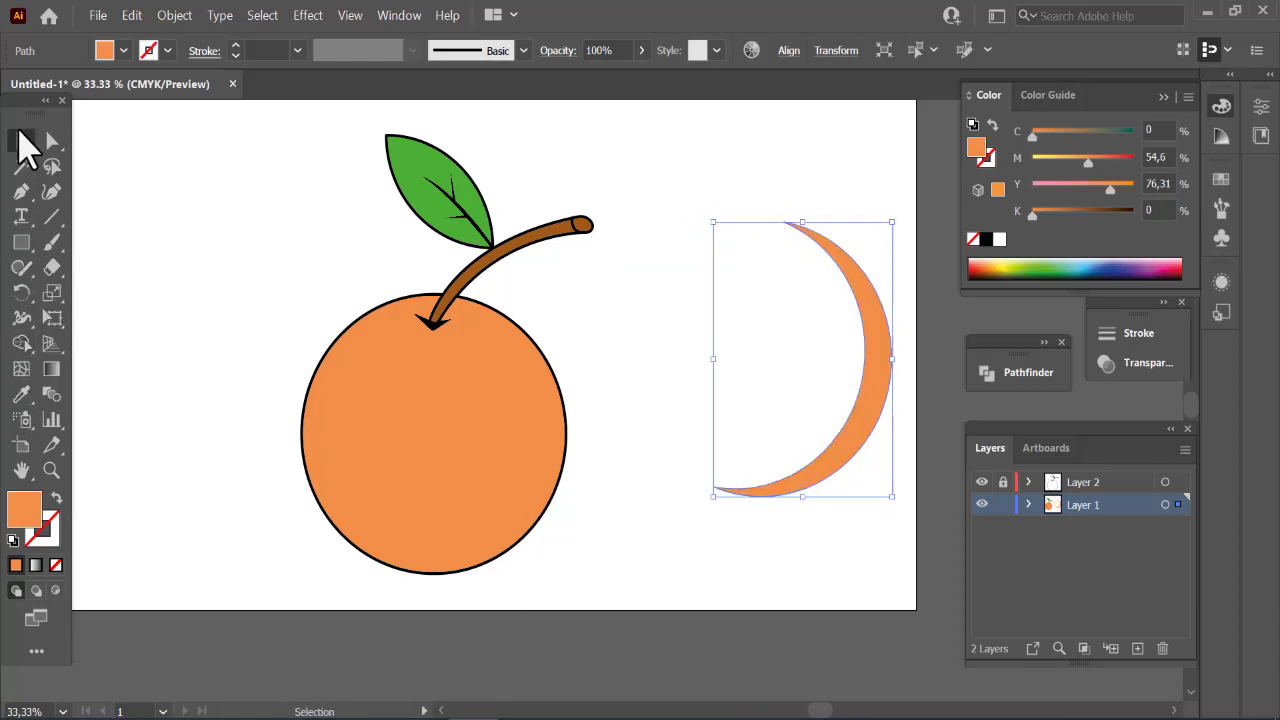
# Recolour the crescent a darker orange, C 8.29, M 61.57, Y 85.38, K 0.83, and fit it inside the fruit's right edge as a shadow
pyautogui.doubleClick(22, 508)
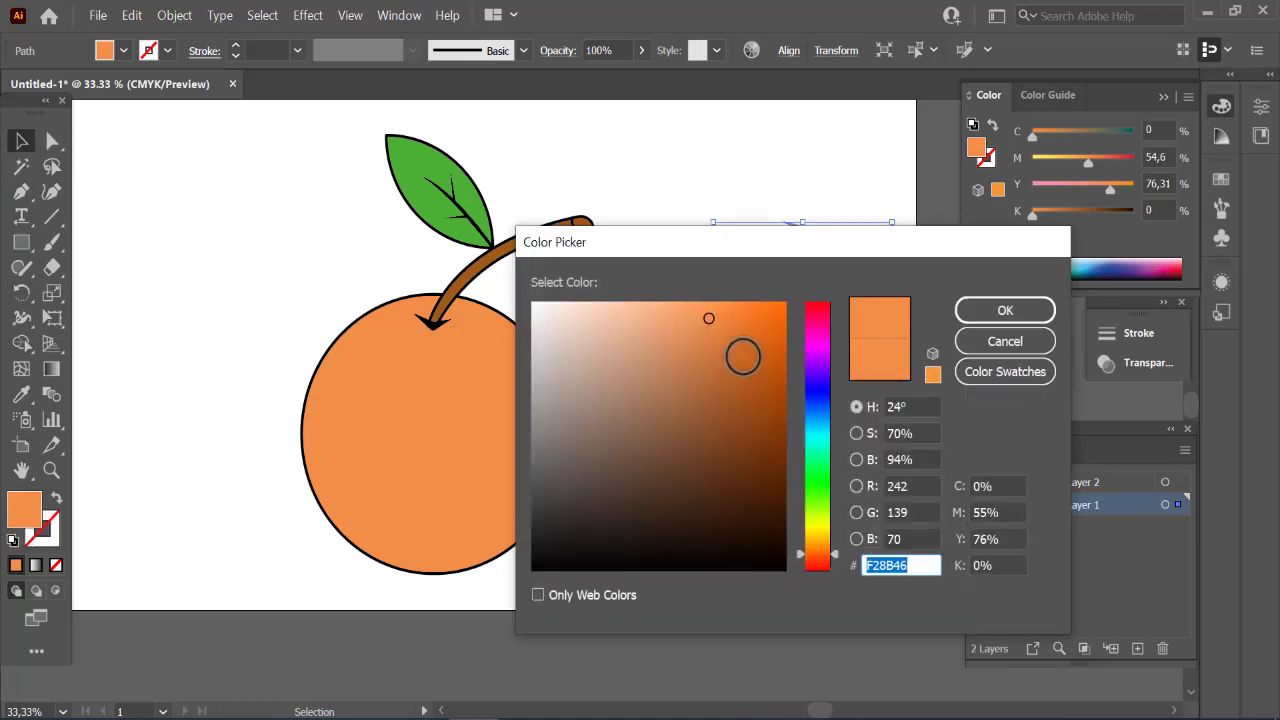
pyautogui.click(729, 334)
pyautogui.click(1003, 308)
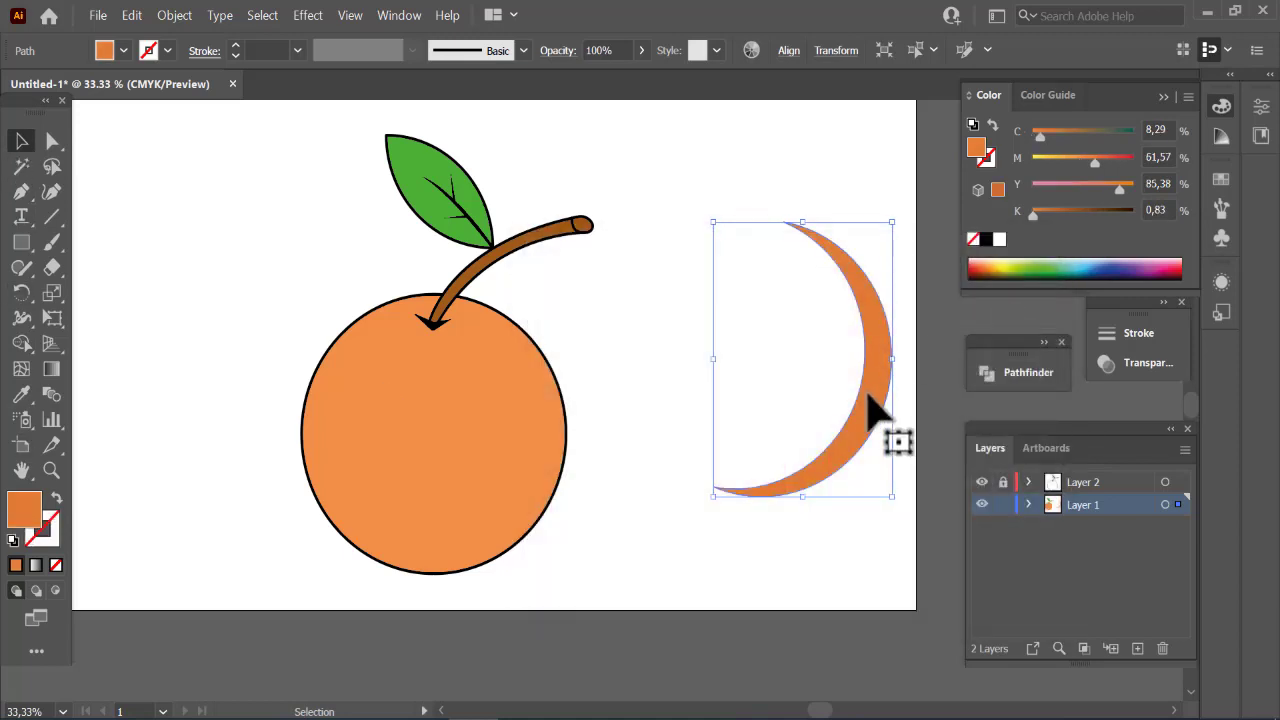
pyautogui.moveTo(871, 418); pyautogui.dragTo(543, 490)
pyautogui.click(709, 443)
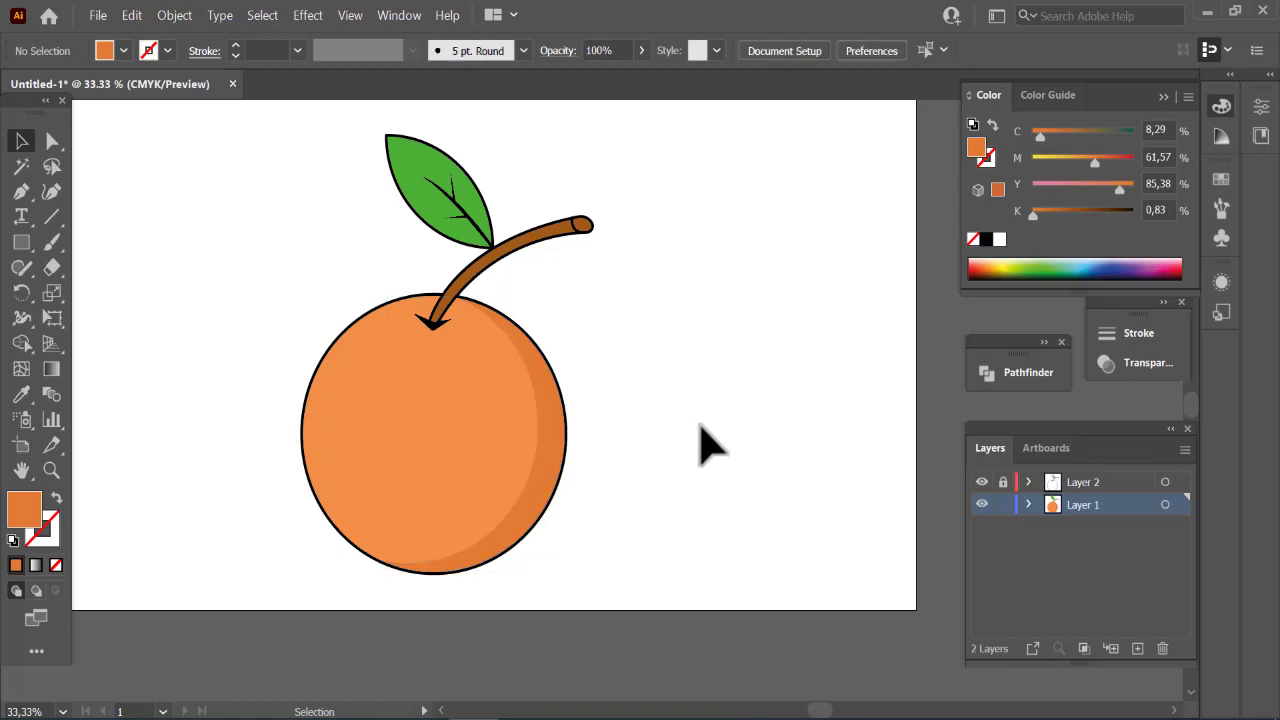
# Make two more offset copies of the orange body beside the fruit and trim them to a left-hand crescent with Shape Builder
pyautogui.click(395, 455)
pyautogui.moveTo(430, 424)
pyautogui.mouseDown()
pyautogui.moveTo(835, 342)
pyautogui.moveTo(779, 335)
pyautogui.moveTo(790, 412)
pyautogui.moveTo(807, 232)
pyautogui.moveTo(870, 195)
pyautogui.mouseUp()
pyautogui.click(21, 343)
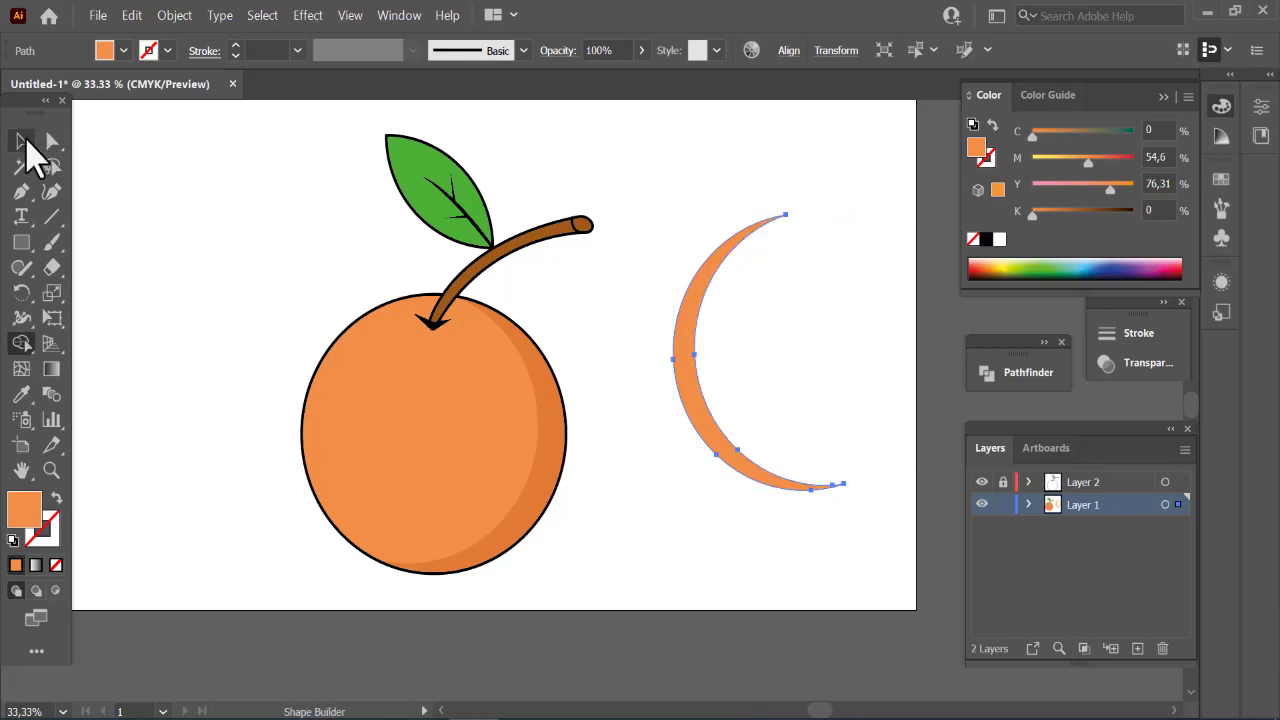
pyautogui.click(22, 141)
# Recolour the left-hand crescent light orange, C 0, M 43.6, Y 58.88, K 0, and fit it inside the fruit's left edge as a highlight
pyautogui.doubleClick(33, 508)
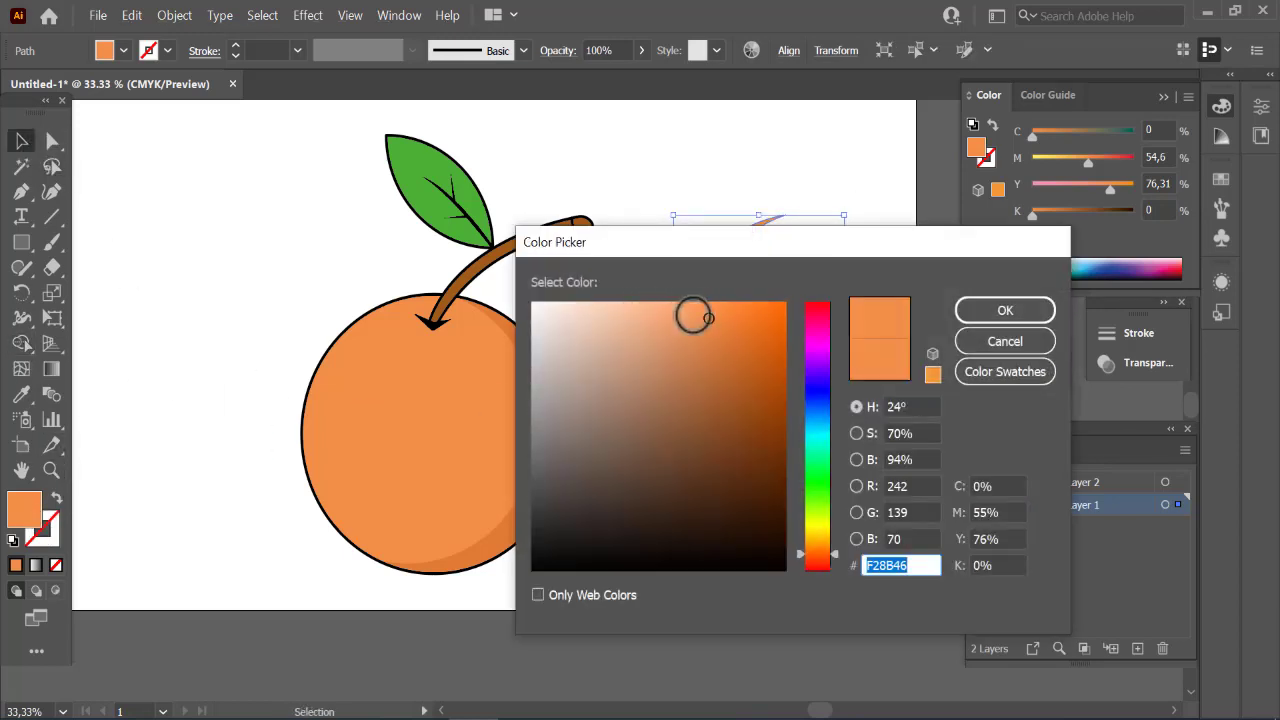
pyautogui.click(676, 304)
pyautogui.click(1046, 314)
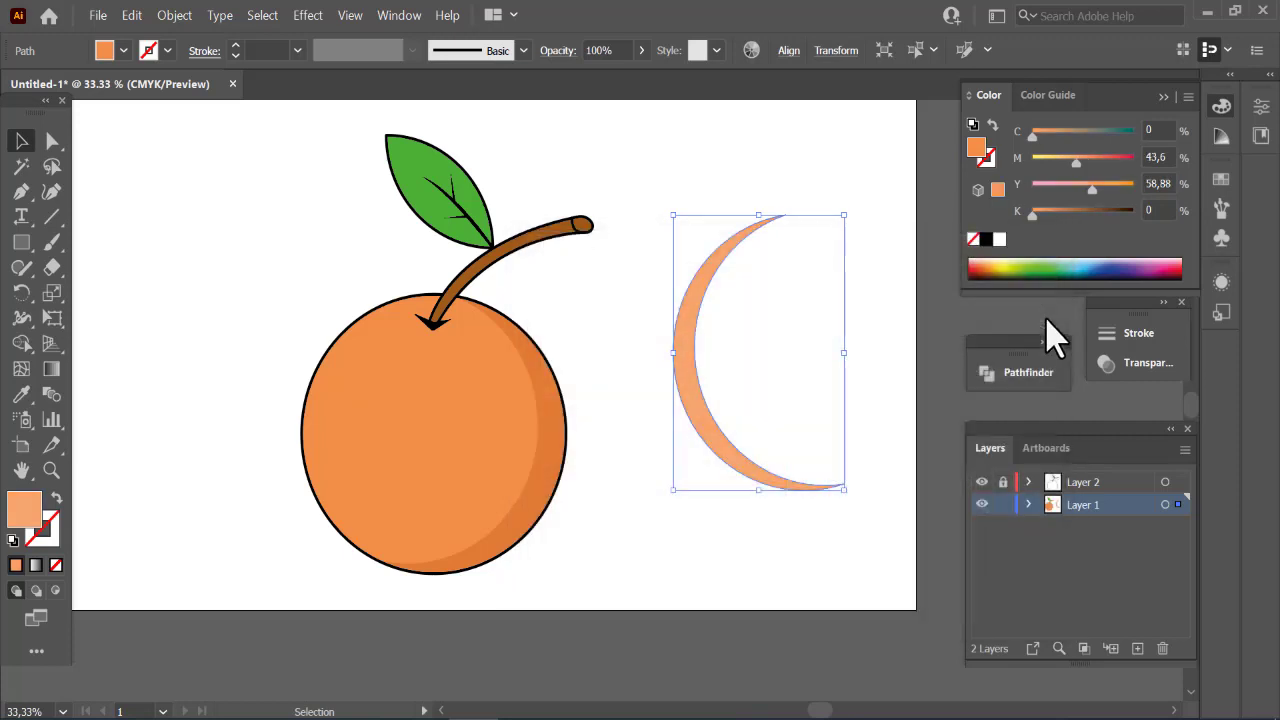
pyautogui.moveTo(705, 422); pyautogui.dragTo(327, 494)
pyautogui.click(781, 464)
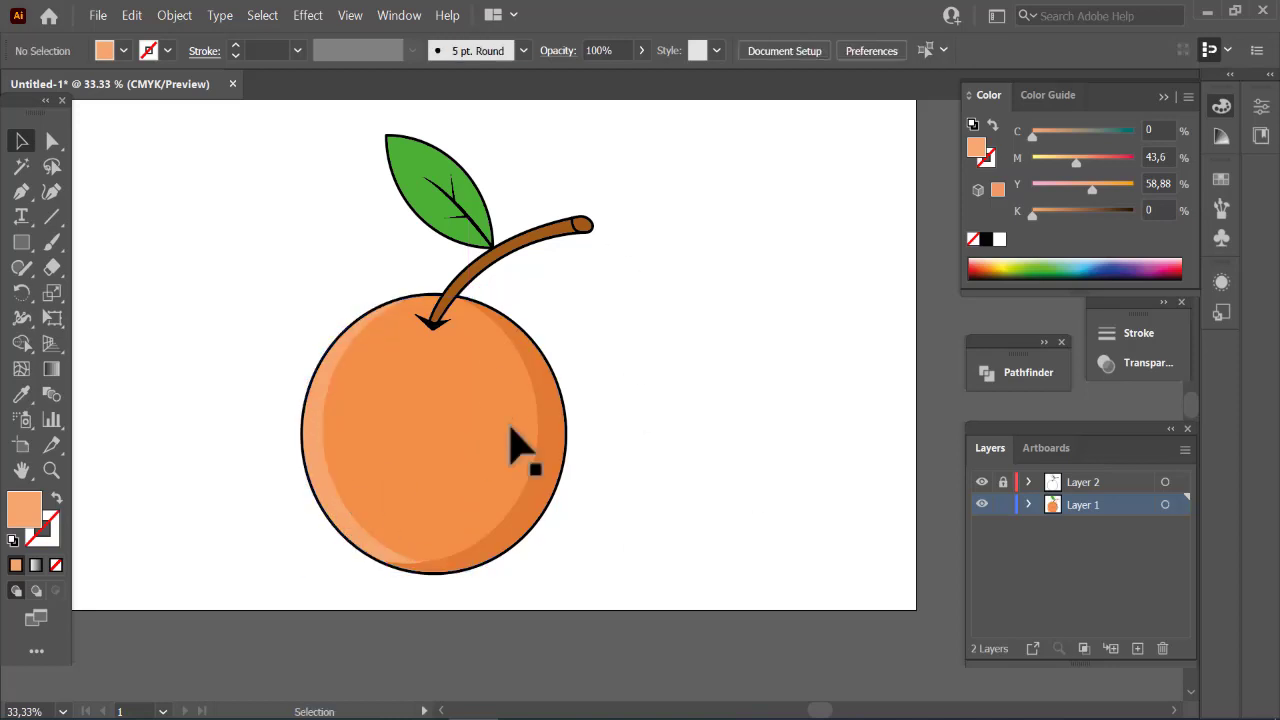
# Change the shadow crescent's fill to a more vivid orange, C 2.73, M 61.59, Y 86.63, K 0.16
pyautogui.click(554, 472)
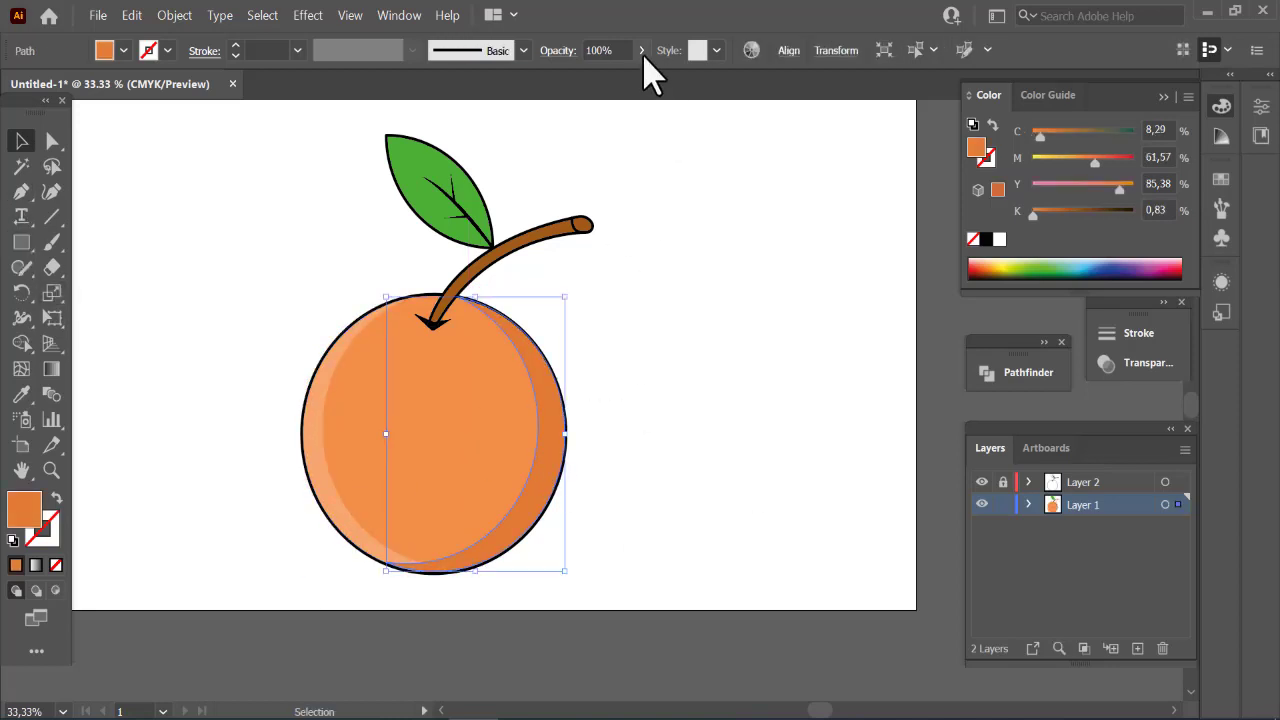
pyautogui.doubleClick(26, 508)
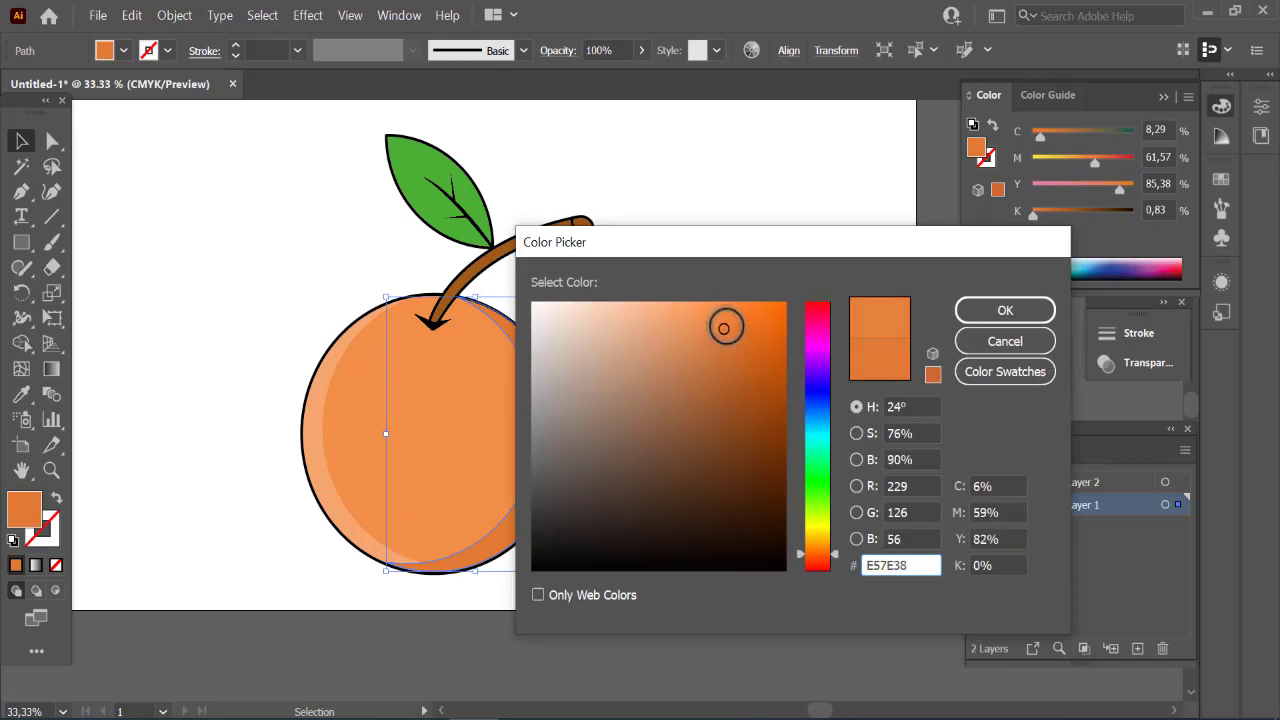
pyautogui.click(990, 311)
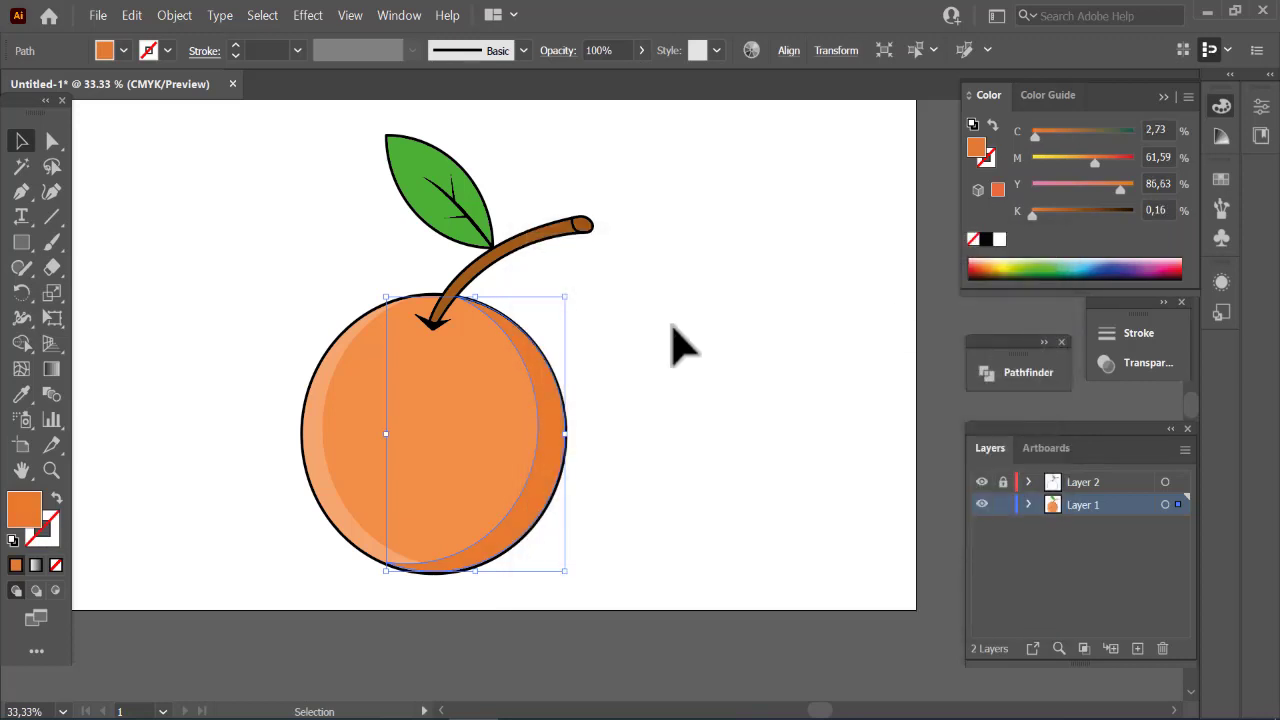
pyautogui.click(674, 330)
# Draw a small circle on the fruit's upper left in the highlight crescent's colour, and arrange it with a smaller copy below it
pyautogui.keyDown('alt'); pyautogui.click(18, 243); pyautogui.keyUp('alt')
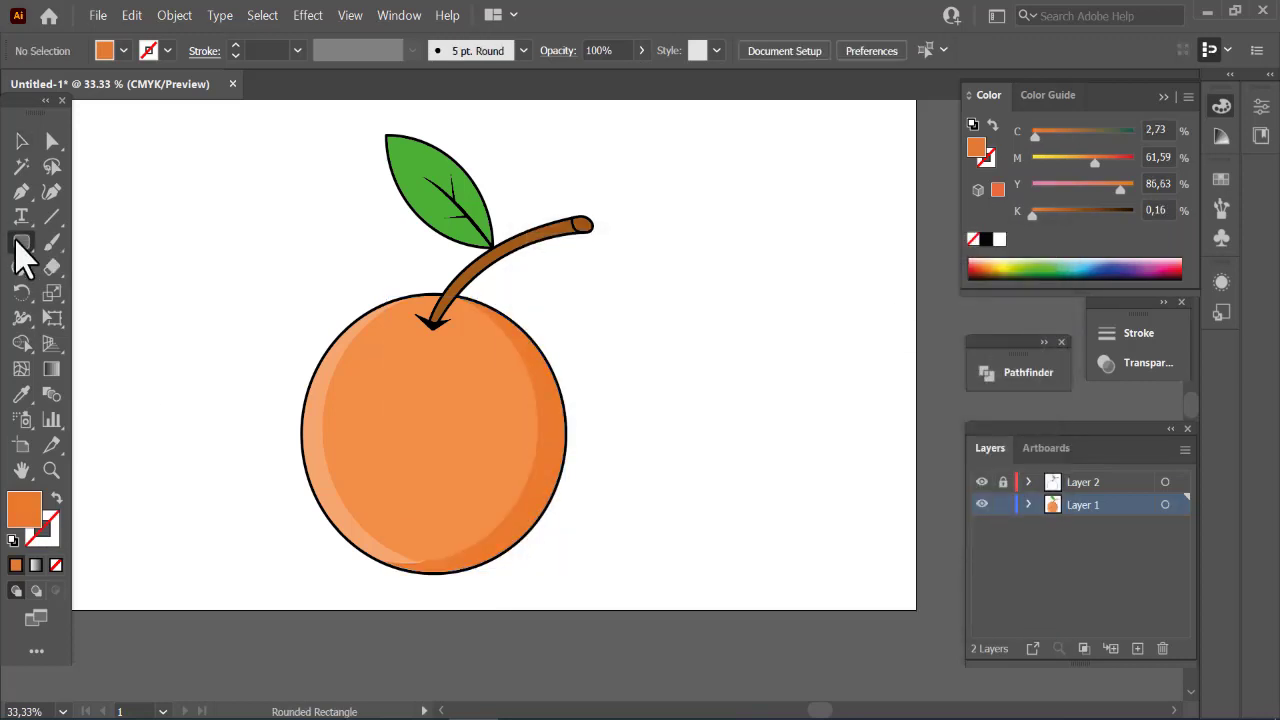
pyautogui.moveTo(393, 356); pyautogui.dragTo(430, 395)
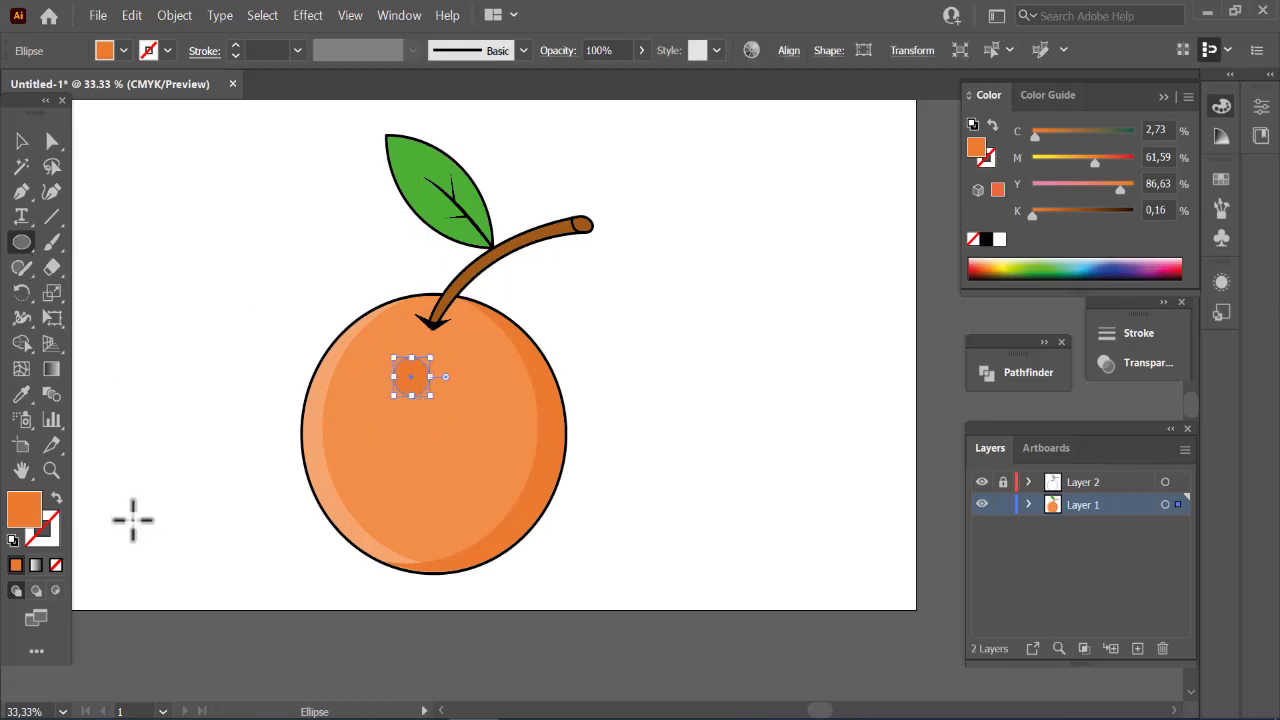
pyautogui.click(21, 394)
pyautogui.click(327, 408)
pyautogui.click(21, 141)
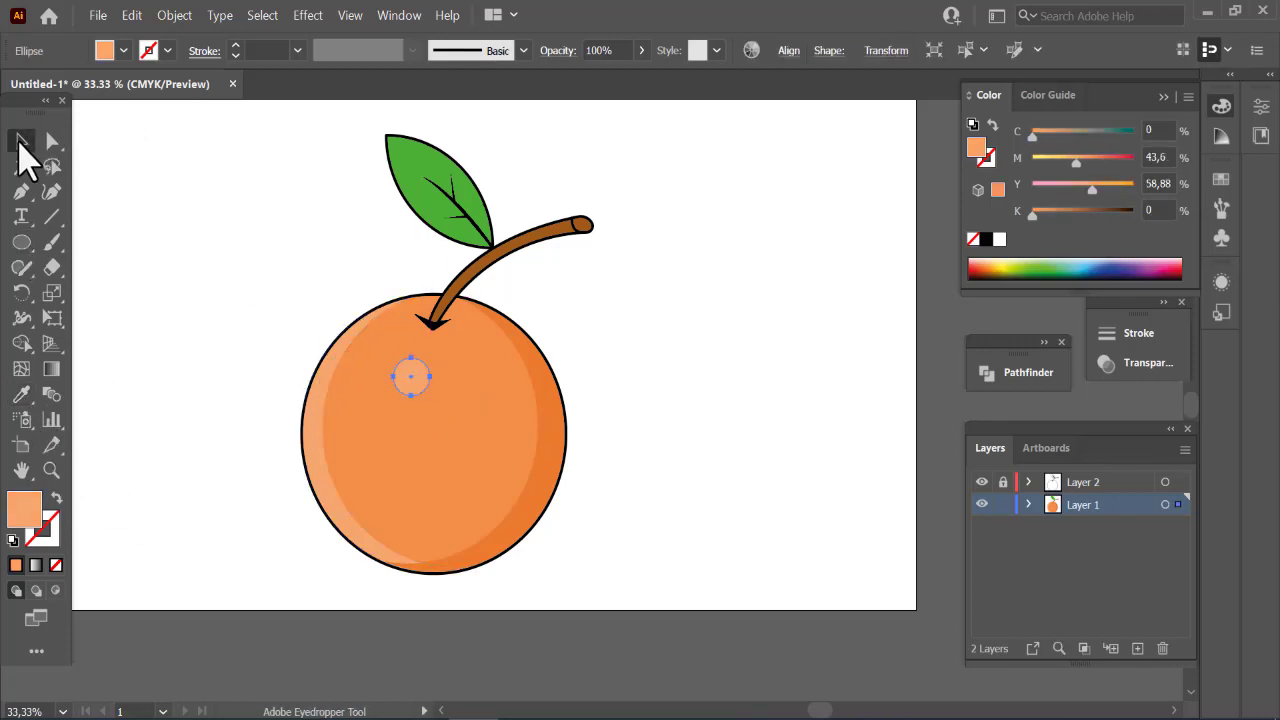
pyautogui.moveTo(416, 381)
pyautogui.mouseDown()
pyautogui.moveTo(425, 437)
pyautogui.moveTo(437, 409)
pyautogui.moveTo(403, 411)
pyautogui.moveTo(404, 362)
pyautogui.moveTo(399, 378)
pyautogui.mouseUp()
pyautogui.click(680, 300)
# Draw a circle about 58 px wide on the fruit's lower right and fill it with the shadow crescent's orange using the Eyedropper
pyautogui.click(22, 245)
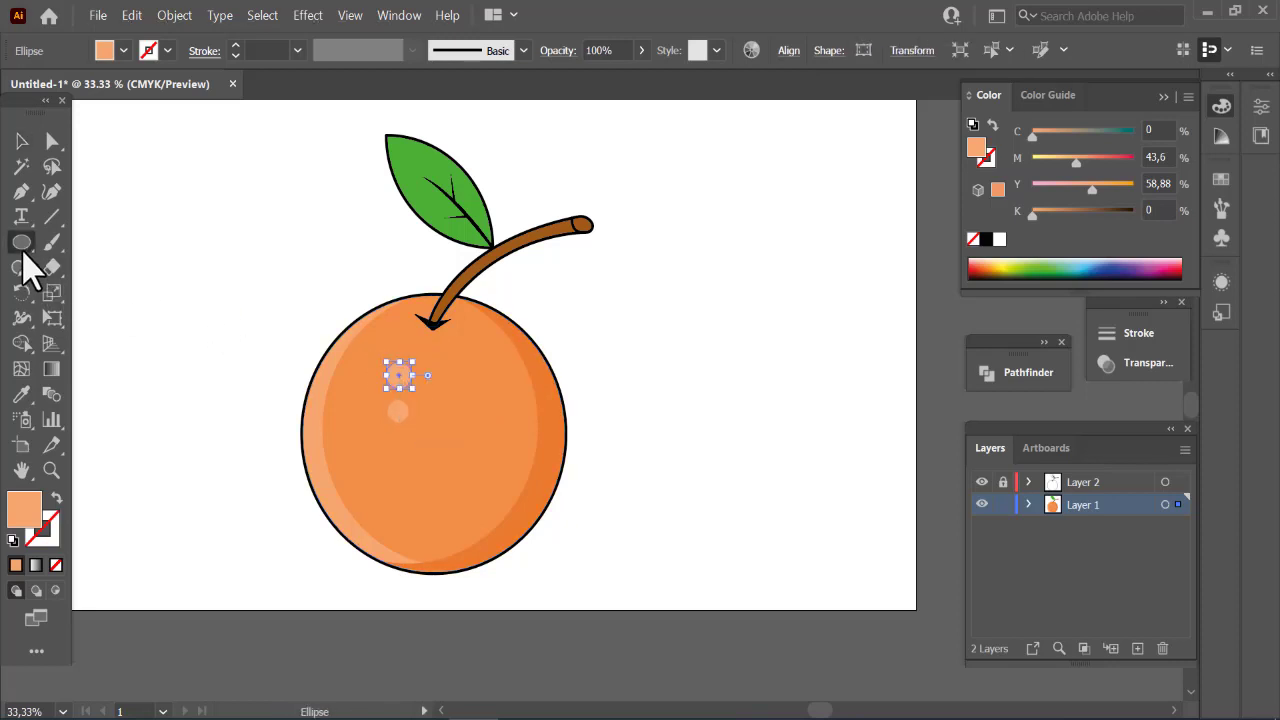
pyautogui.moveTo(467, 487); pyautogui.dragTo(476, 496)
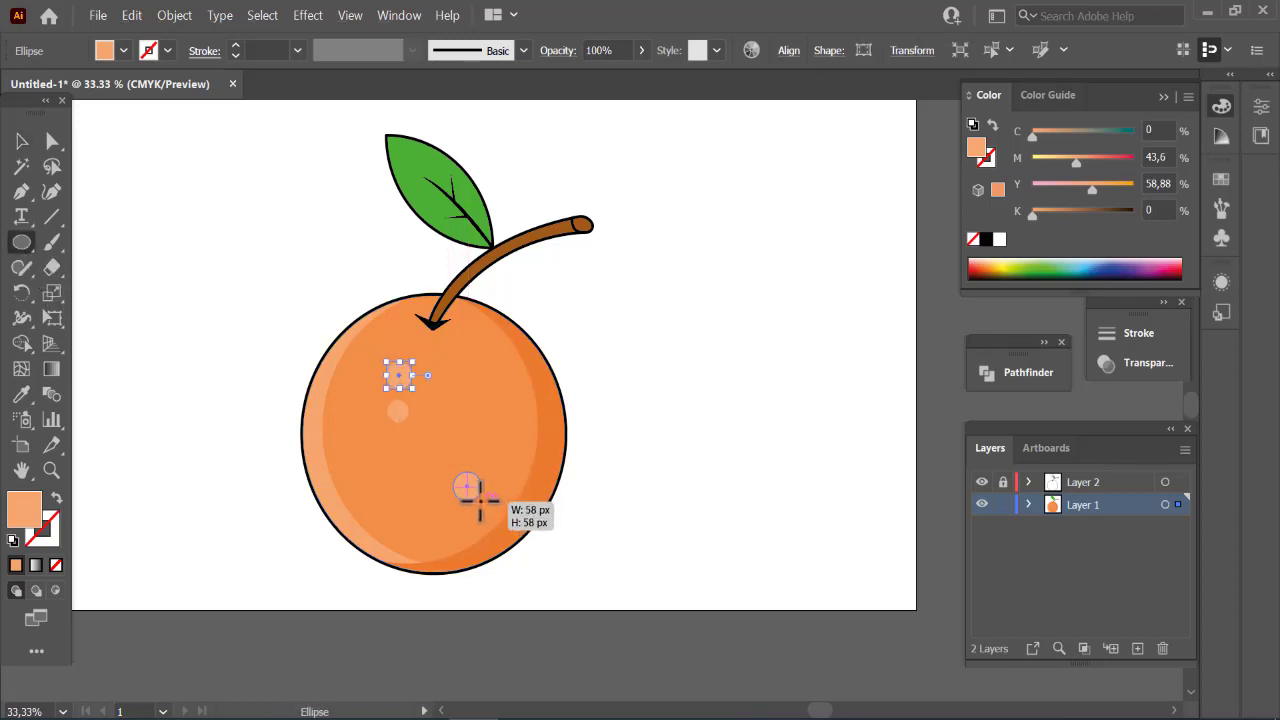
pyautogui.click(24, 397)
pyautogui.click(562, 476)
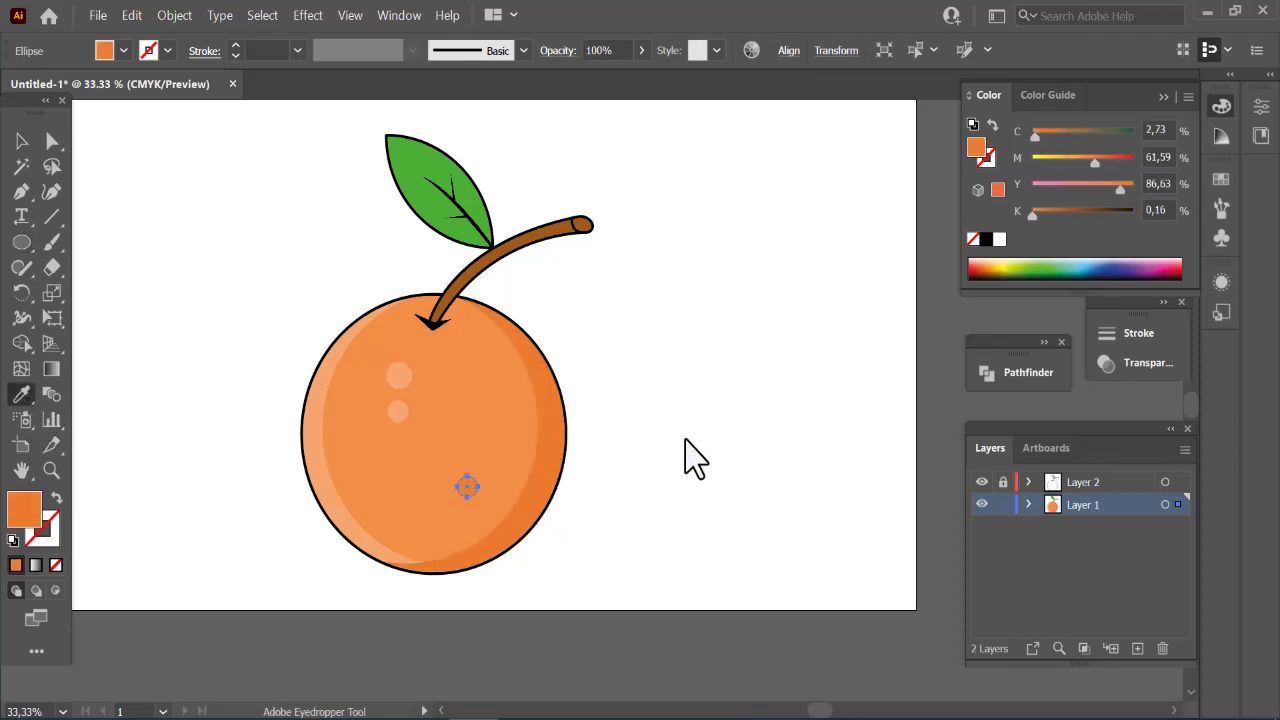
pyautogui.keyDown('ctrl'); pyautogui.click(694, 455); pyautogui.keyUp('ctrl')
# Copy the dark orange circle to just below its lower left and shrink the copy to a small dot
pyautogui.click(20, 145)
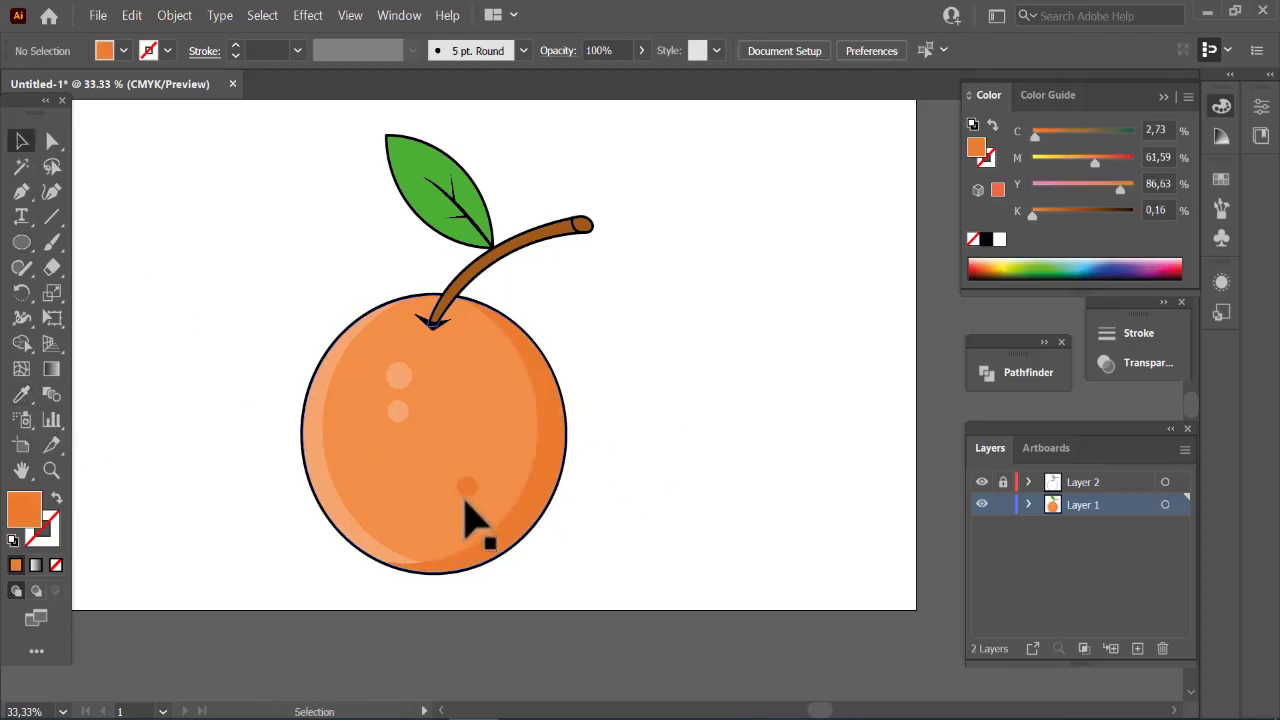
pyautogui.click(467, 494)
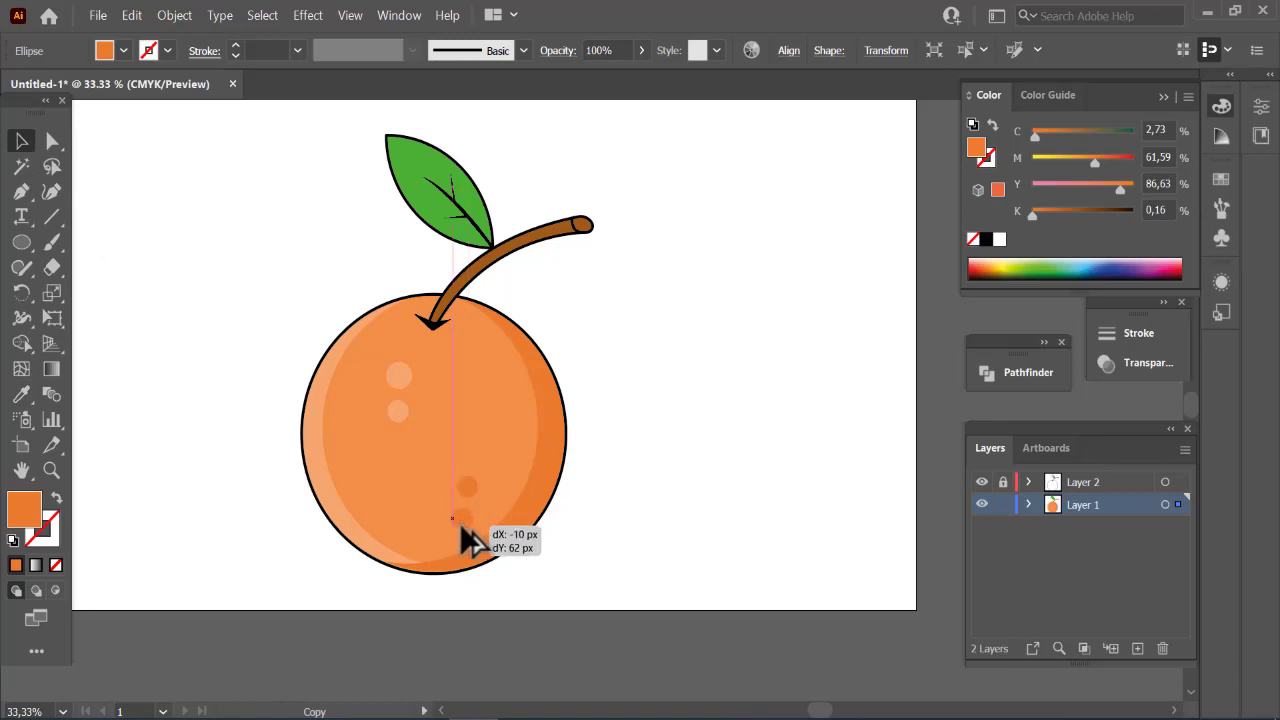
pyautogui.moveTo(460, 527); pyautogui.dragTo(468, 514)
pyautogui.keyDown('ctrl'); pyautogui.click(663, 420); pyautogui.keyUp('ctrl')
# Nudge the larger highlight circle on the fruit slightly down and to the right of its original spot
pyautogui.moveTo(398, 376); pyautogui.dragTo(407, 381)
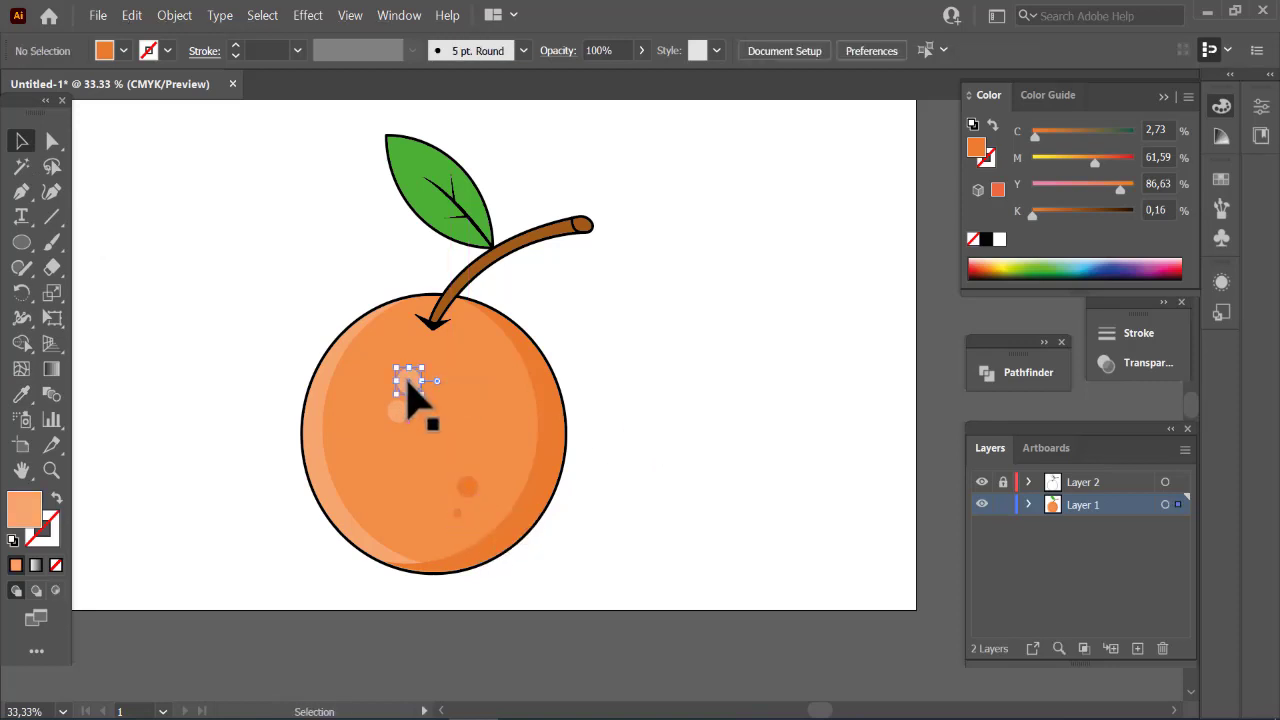
pyautogui.click(706, 372)
# Duplicate the leaf's green fill beside the drawing as two offset copies and trim them with Shape Builder to an upper-right crescent
pyautogui.click(402, 176)
pyautogui.moveTo(414, 194); pyautogui.dragTo(217, 234)
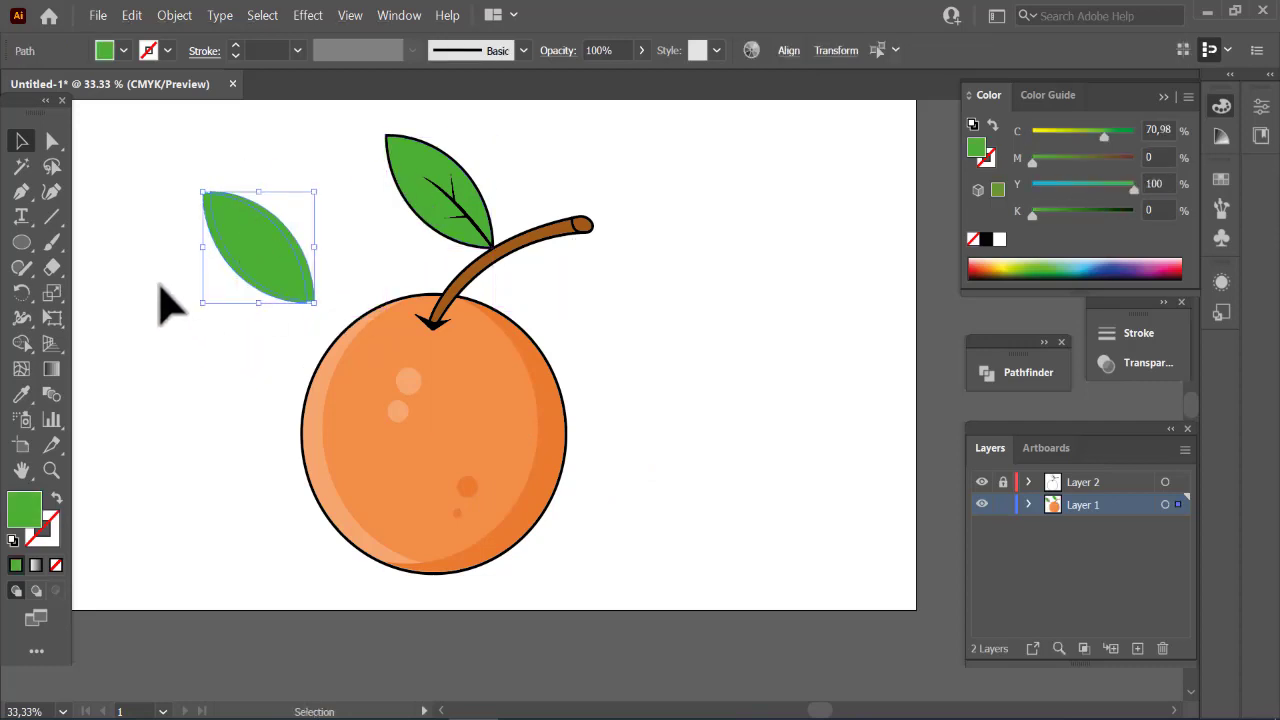
pyautogui.click(21, 345)
pyautogui.keyDown('alt'); pyautogui.click(265, 265); pyautogui.keyUp('alt')
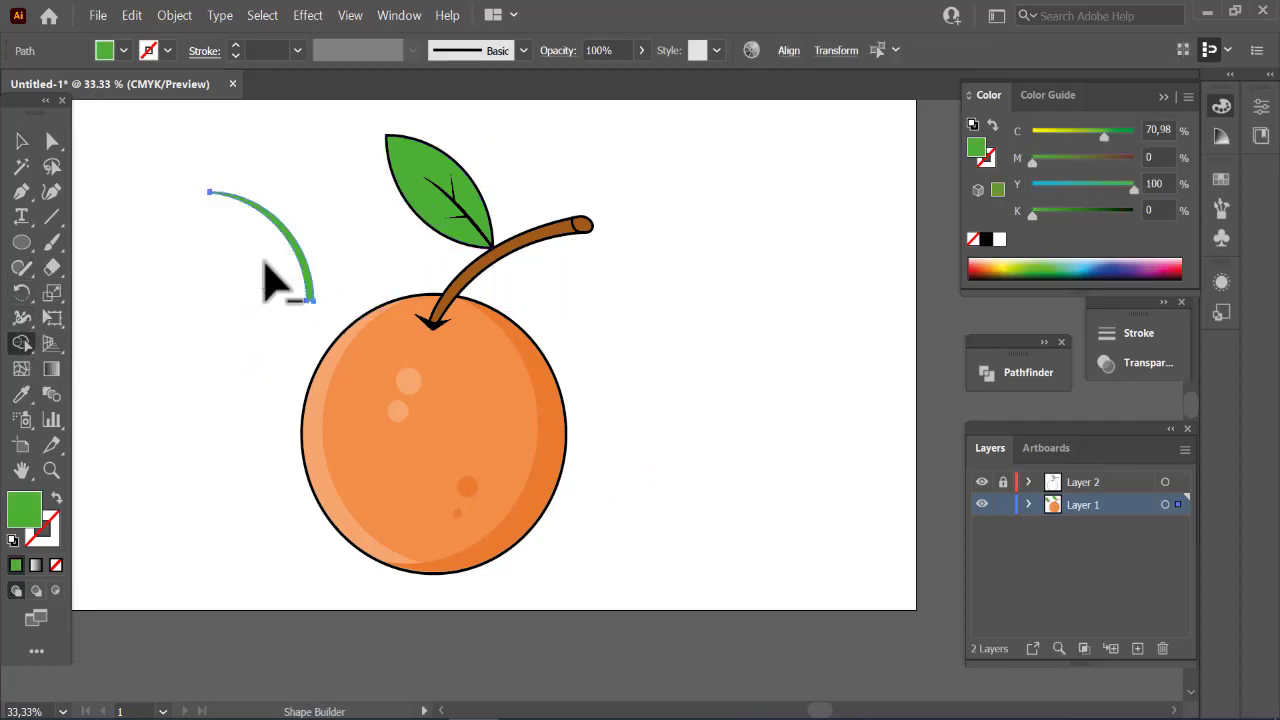
# Fill the leaf crescent with darker green, C 76.23, M 17.23, Y 100, K 3.5, and place it along the leaf's upper-right edge
pyautogui.click(21, 141)
pyautogui.doubleClick(27, 515)
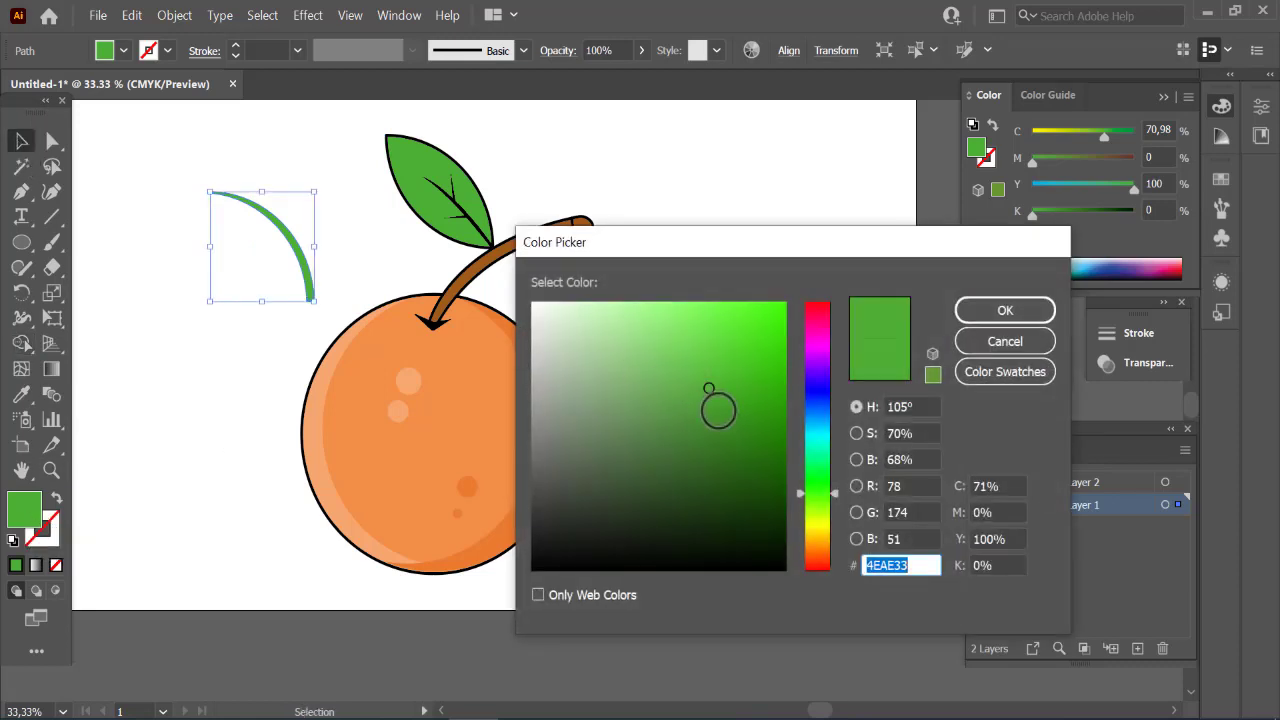
pyautogui.click(718, 415)
pyautogui.click(1003, 311)
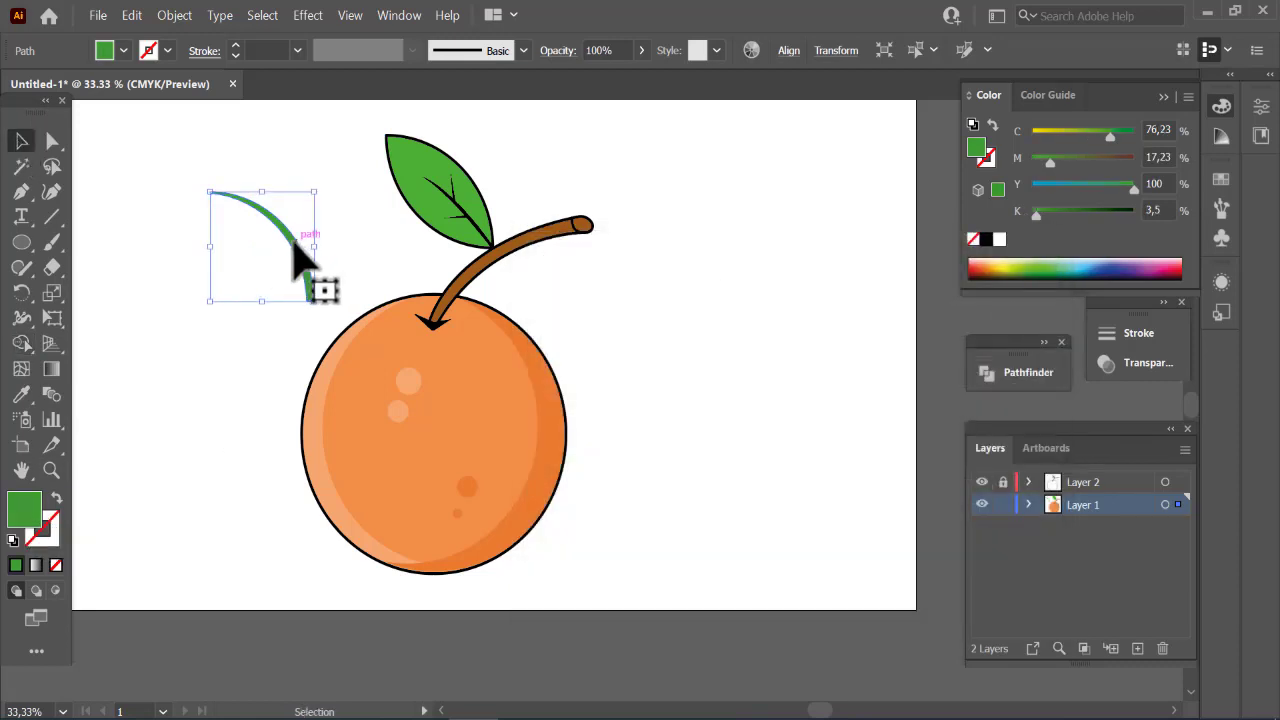
pyautogui.moveTo(290, 240); pyautogui.dragTo(207, 281)
pyautogui.click(594, 166)
# Duplicate the leaf fill again as two offset copies and cut them with Shape Builder to a lower-left crescent
pyautogui.click(443, 223)
pyautogui.moveTo(208, 279)
pyautogui.mouseDown()
pyautogui.moveTo(225, 272)
pyautogui.moveTo(194, 263)
pyautogui.moveTo(215, 281)
pyautogui.mouseUp()
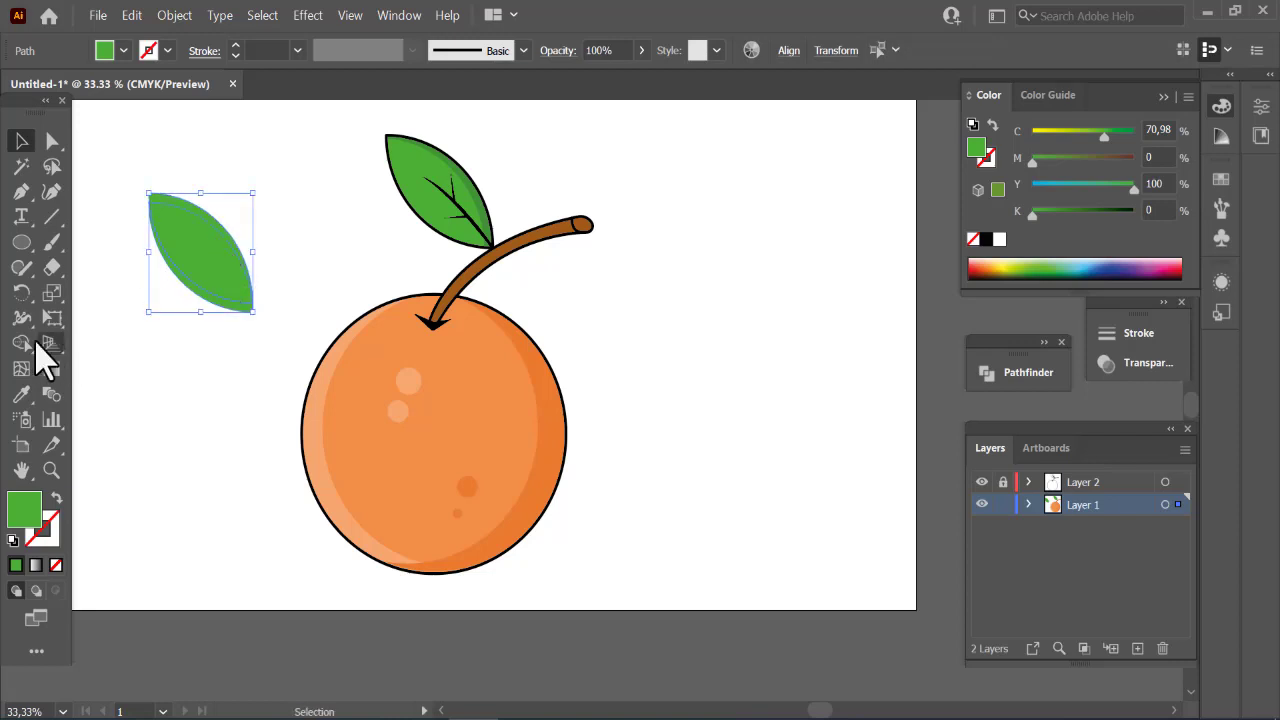
pyautogui.click(21, 343)
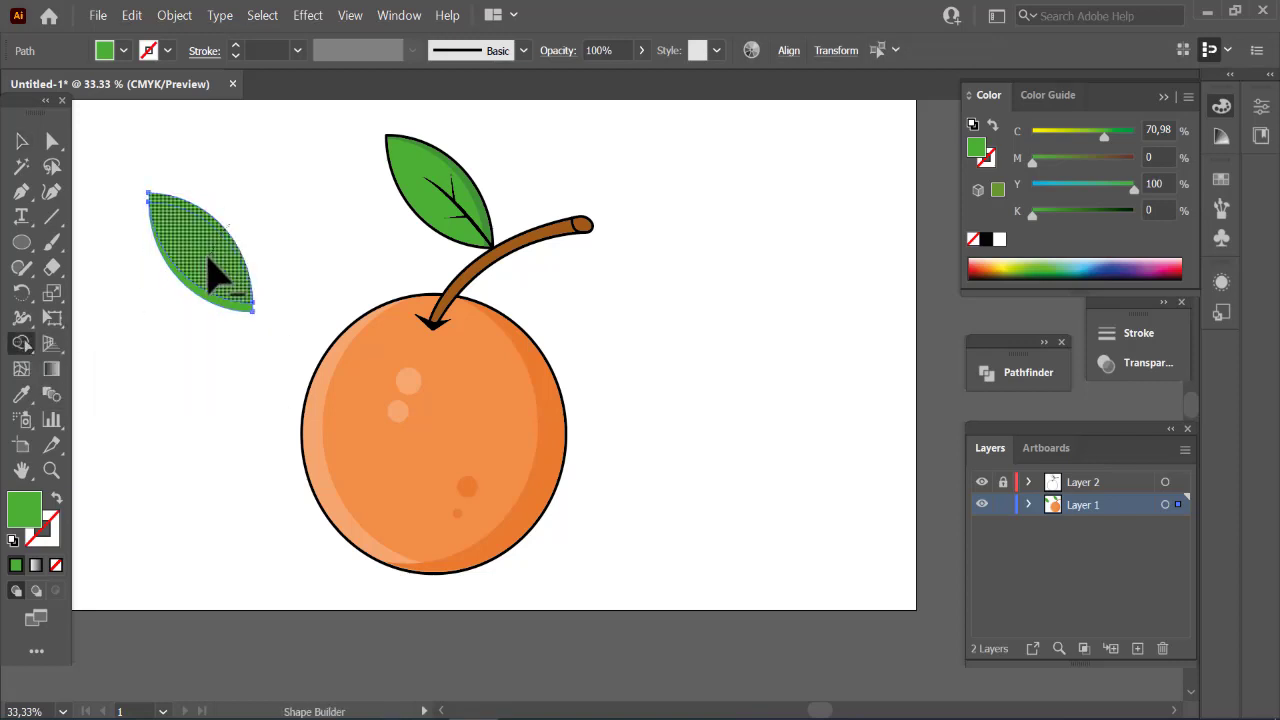
pyautogui.keyDown('alt'); pyautogui.click(209, 268); pyautogui.keyUp('alt')
# Fill the second leaf crescent with lighter green, C 58.83, M 0, Y 82.41, K 0, and place it along the leaf's lower-left edge
pyautogui.click(21, 143)
pyautogui.doubleClick(26, 529)
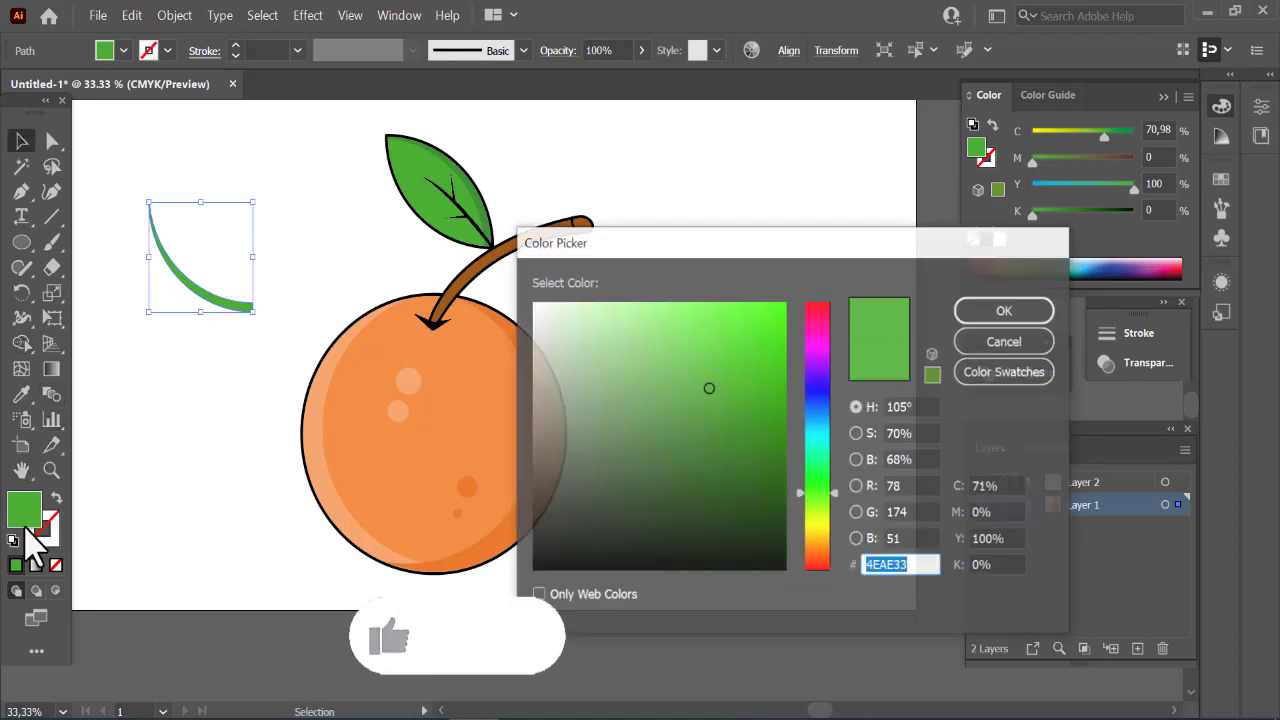
pyautogui.click(688, 369)
pyautogui.click(990, 318)
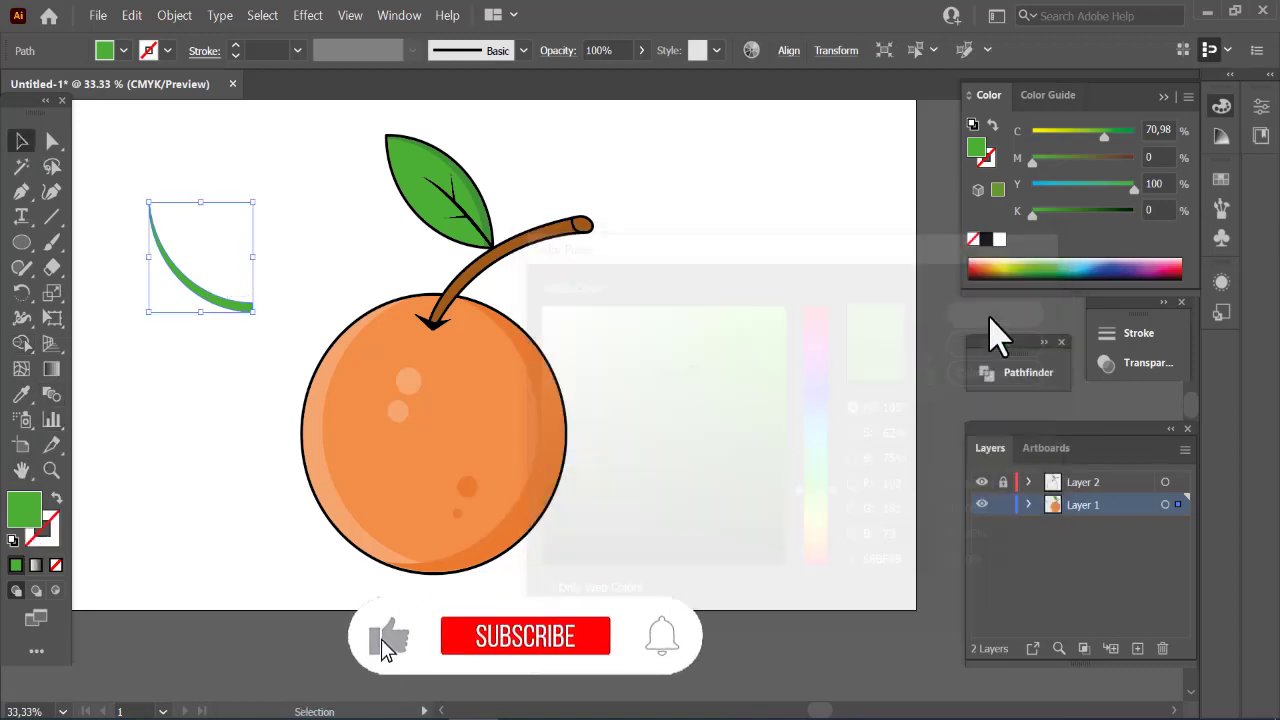
pyautogui.doubleClick(24, 509)
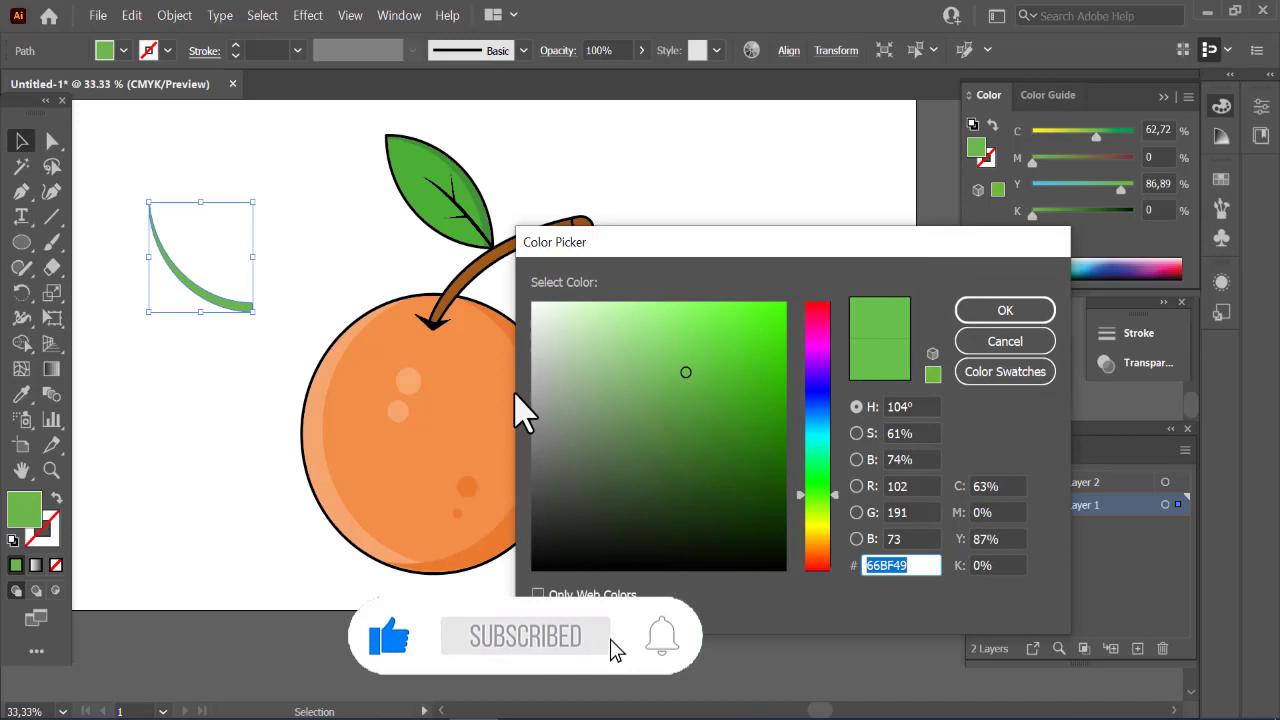
pyautogui.click(683, 357)
pyautogui.click(990, 312)
pyautogui.moveTo(240, 306); pyautogui.dragTo(479, 242)
pyautogui.click(668, 330)
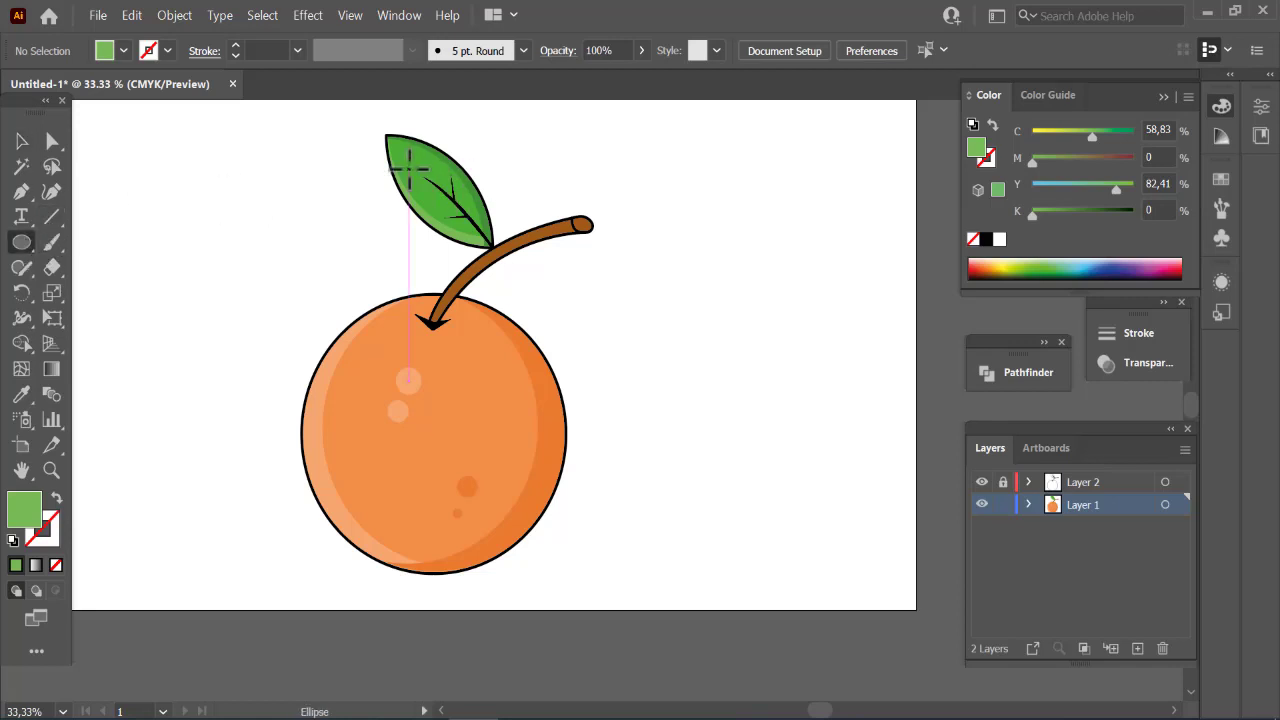
# Draw a light green ellipse on the leaf, then rotate and narrow it into a slanted highlight beside the tip of the midrib
pyautogui.moveTo(409, 169); pyautogui.dragTo(430, 188)
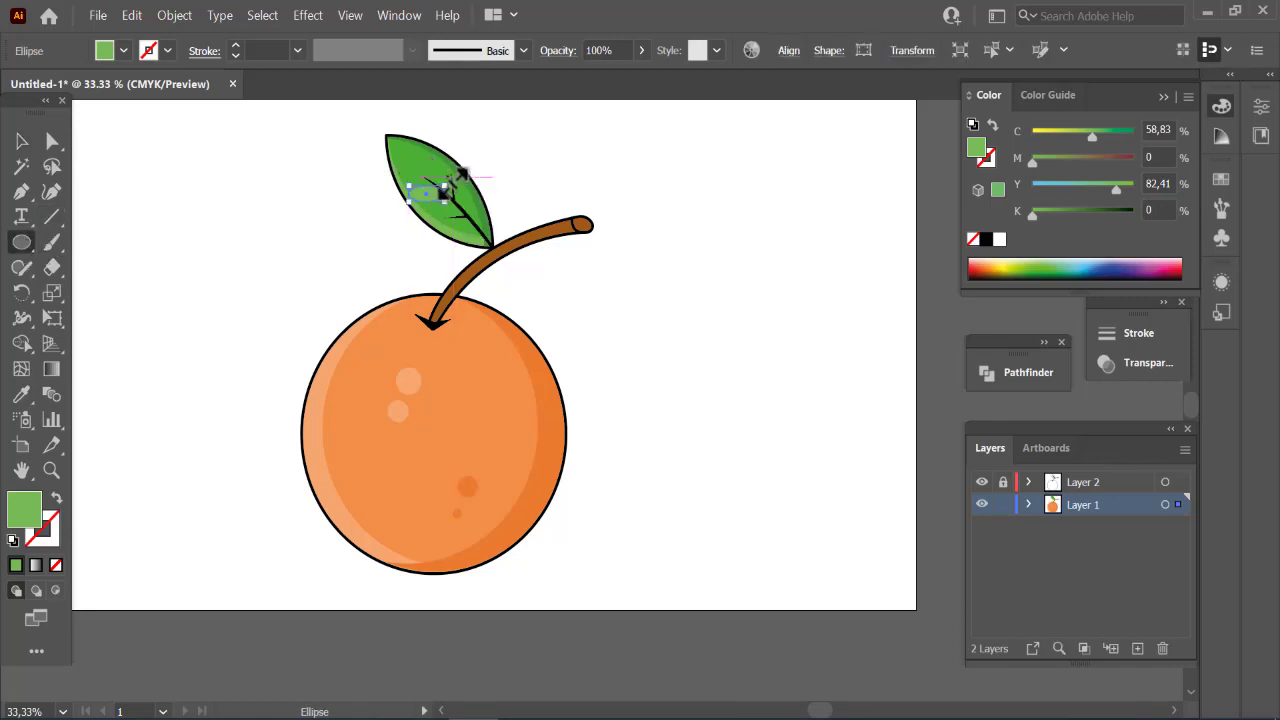
pyautogui.scroll(4, 462, 175)
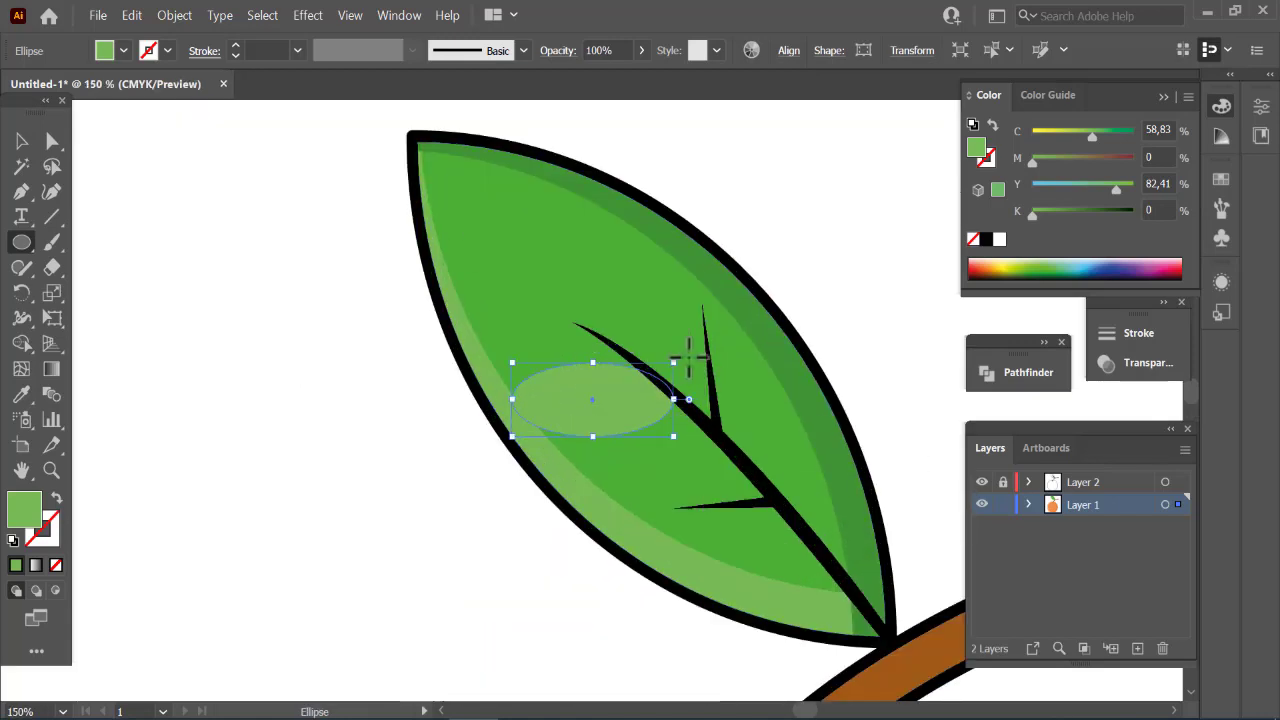
pyautogui.moveTo(681, 354); pyautogui.dragTo(679, 427)
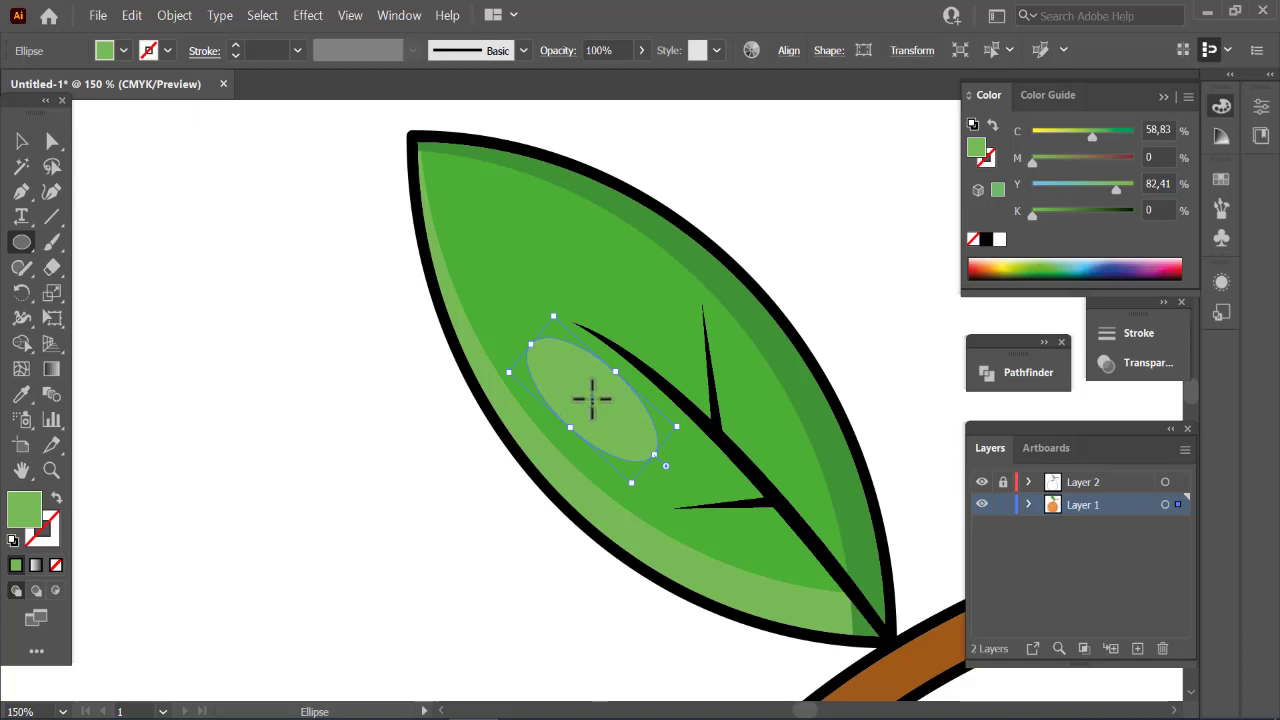
pyautogui.moveTo(591, 399); pyautogui.dragTo(551, 338)
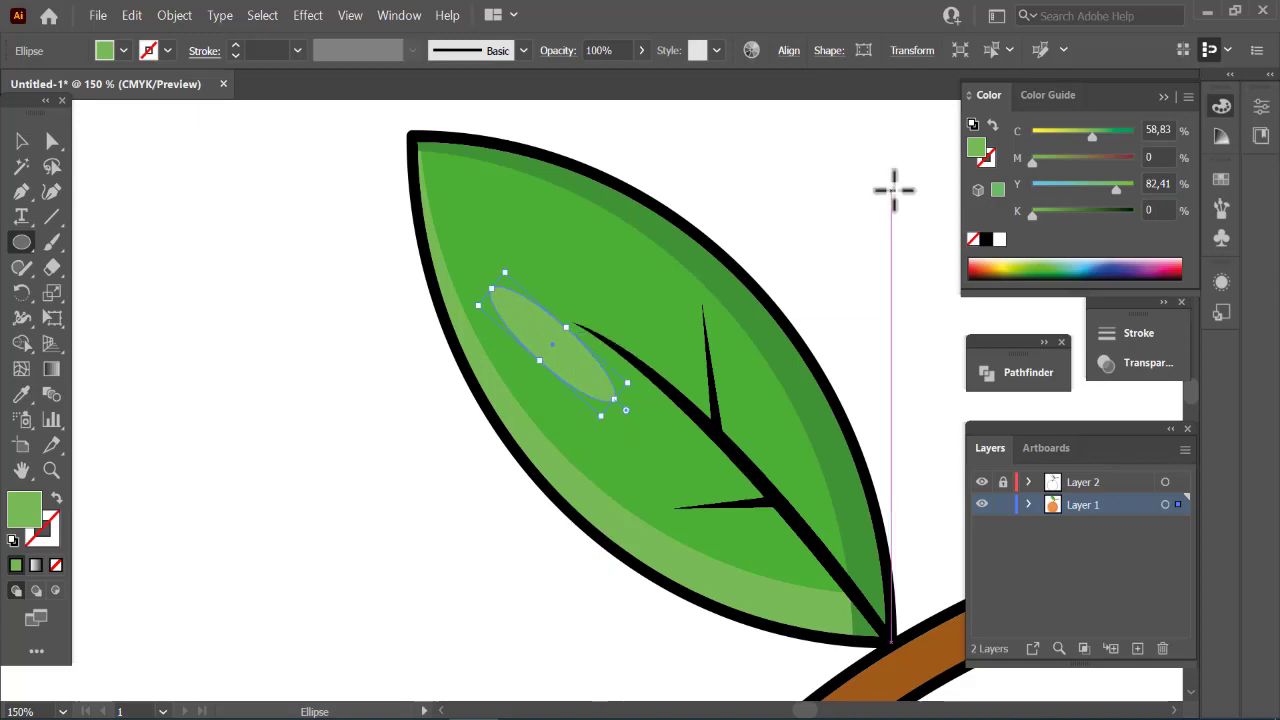
pyautogui.hotkey('ctrl', 'shift', 'a')
# Duplicate the stem's brown fill beside the drawing as two offset copies and trim them with Shape Builder to a thin curved strip
pyautogui.hotkey('ctrl', '-')
pyautogui.hotkey('ctrl', '-')
pyautogui.hotkey('ctrl', '-')
pyautogui.hotkey('ctrl', '-')
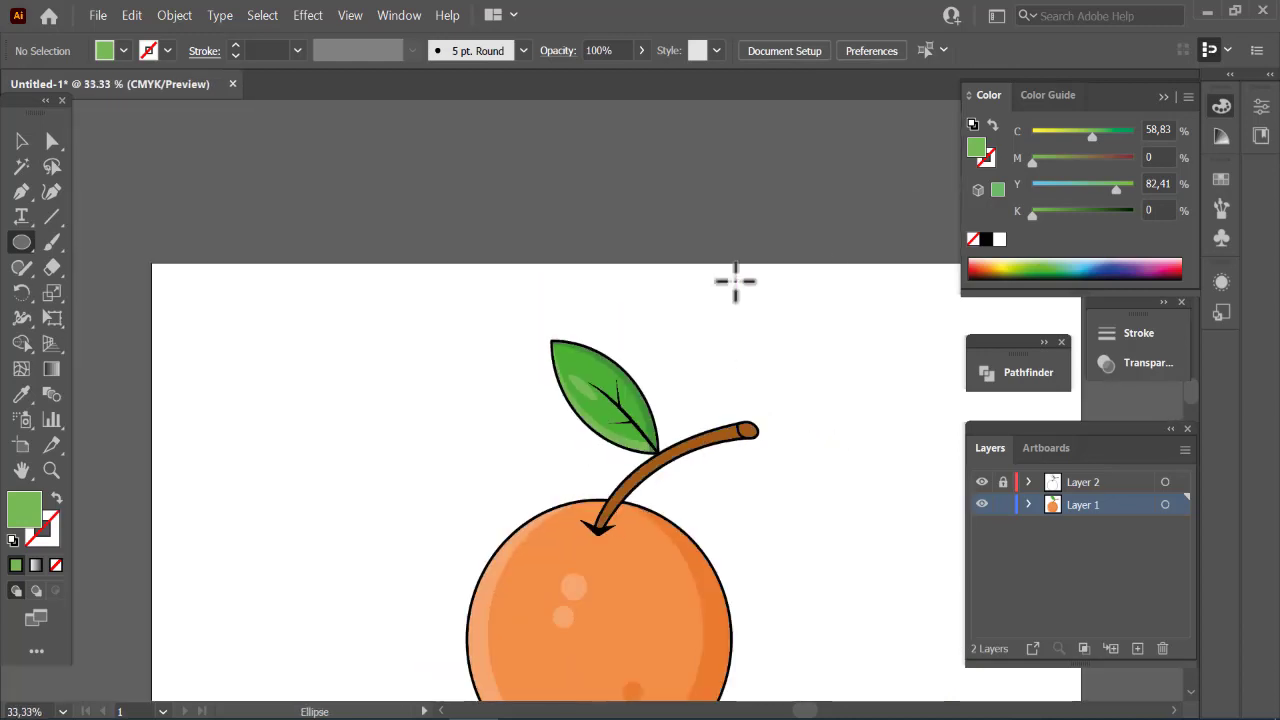
pyautogui.hscroll(5, 735, 281)
pyautogui.scroll(-2, 734, 278)
pyautogui.click(22, 141)
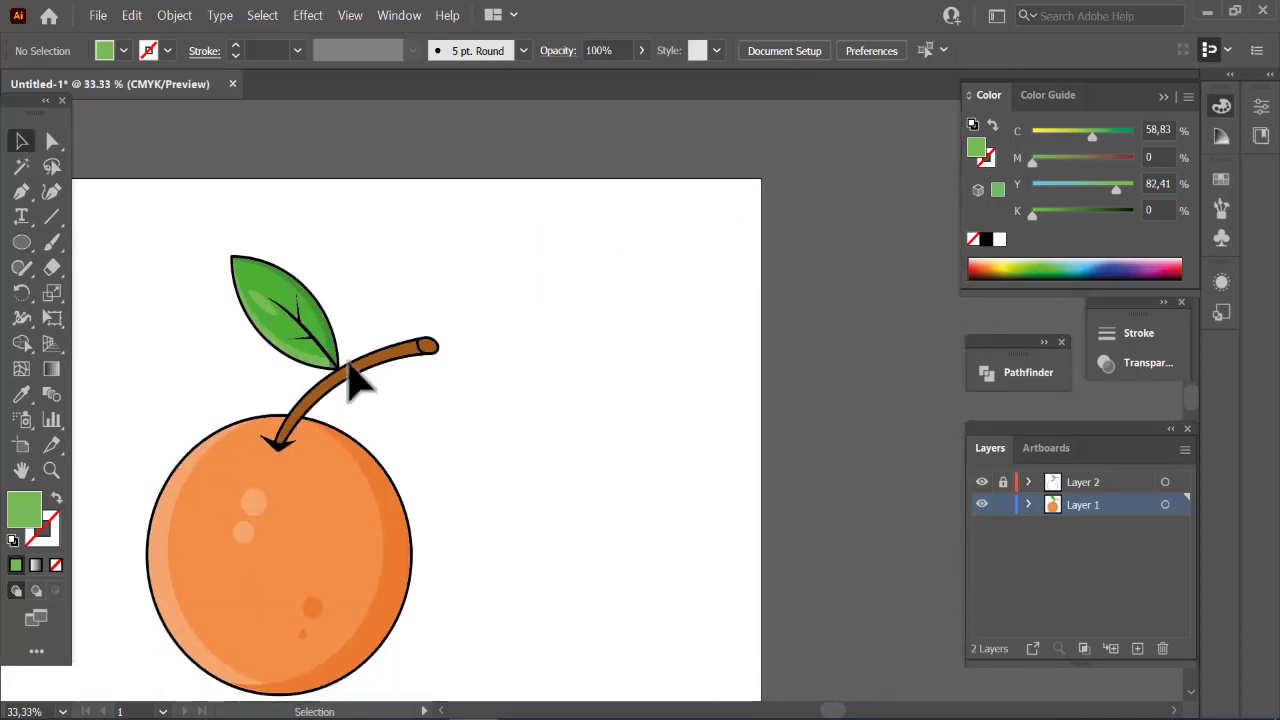
pyautogui.moveTo(352, 378); pyautogui.dragTo(559, 386)
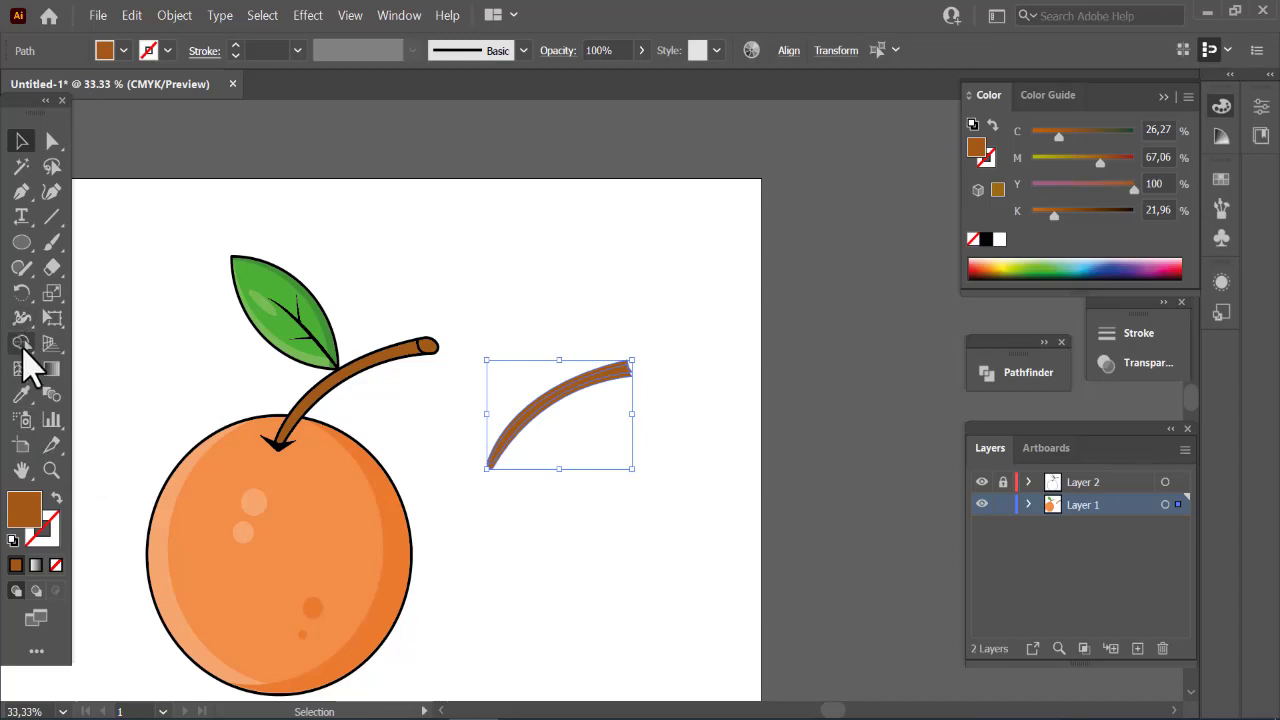
pyautogui.click(21, 343)
pyautogui.moveTo(527, 380)
pyautogui.mouseDown()
pyautogui.moveTo(553, 420)
pyautogui.moveTo(543, 414)
pyautogui.mouseUp()
pyautogui.hotkey('ctrl', '1')
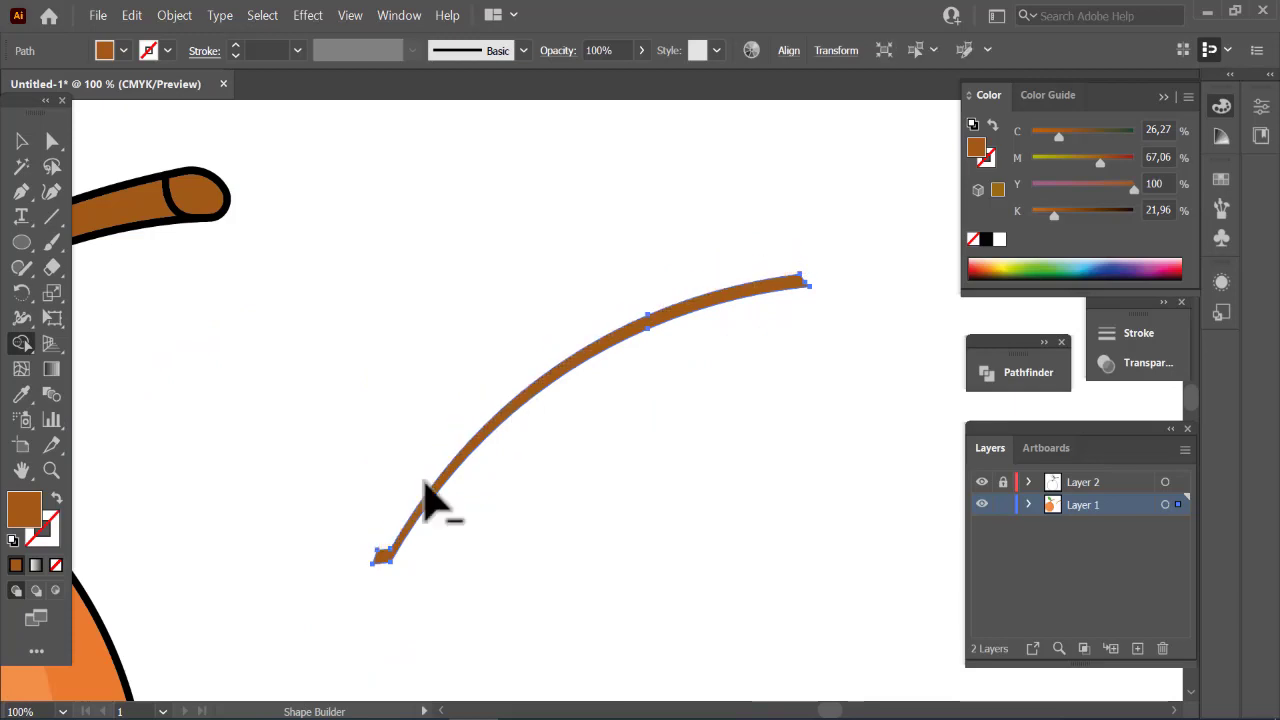
# Fill the curved stem strip with a darker brown, C 30.87, M 76.43, Y 100, K 37.33
pyautogui.click(24, 143)
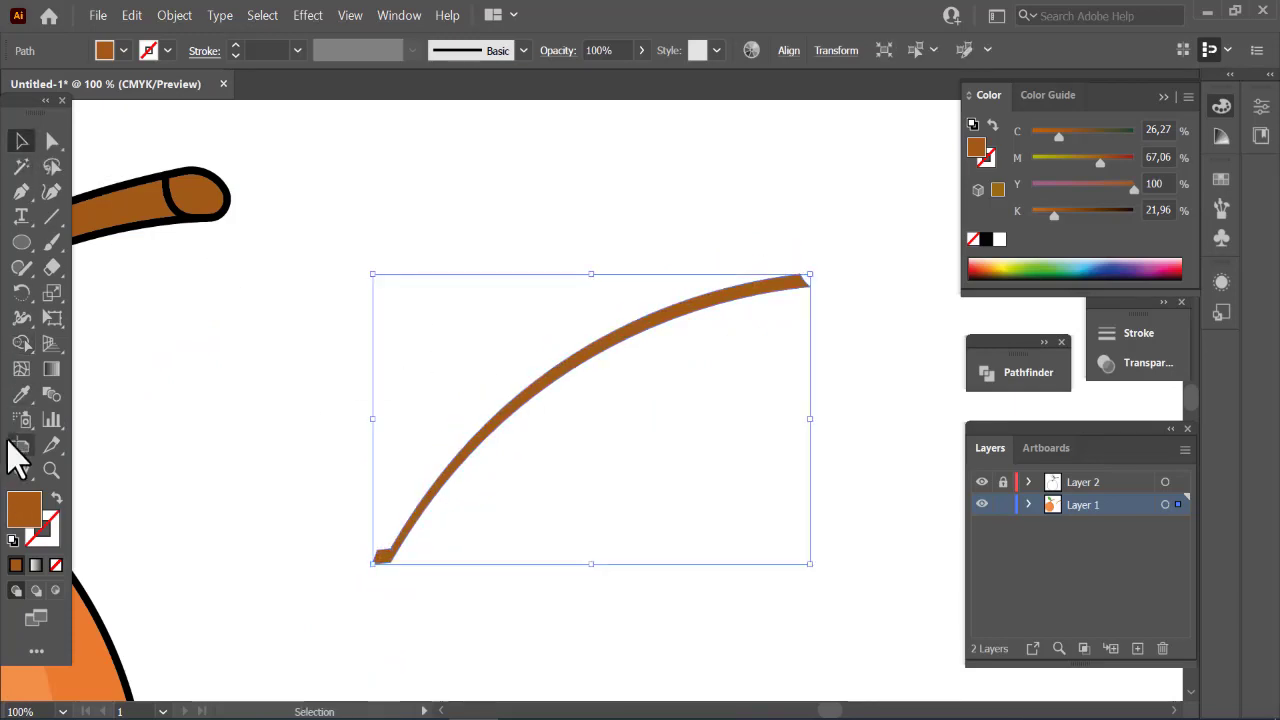
pyautogui.doubleClick(34, 512)
pyautogui.click(770, 428)
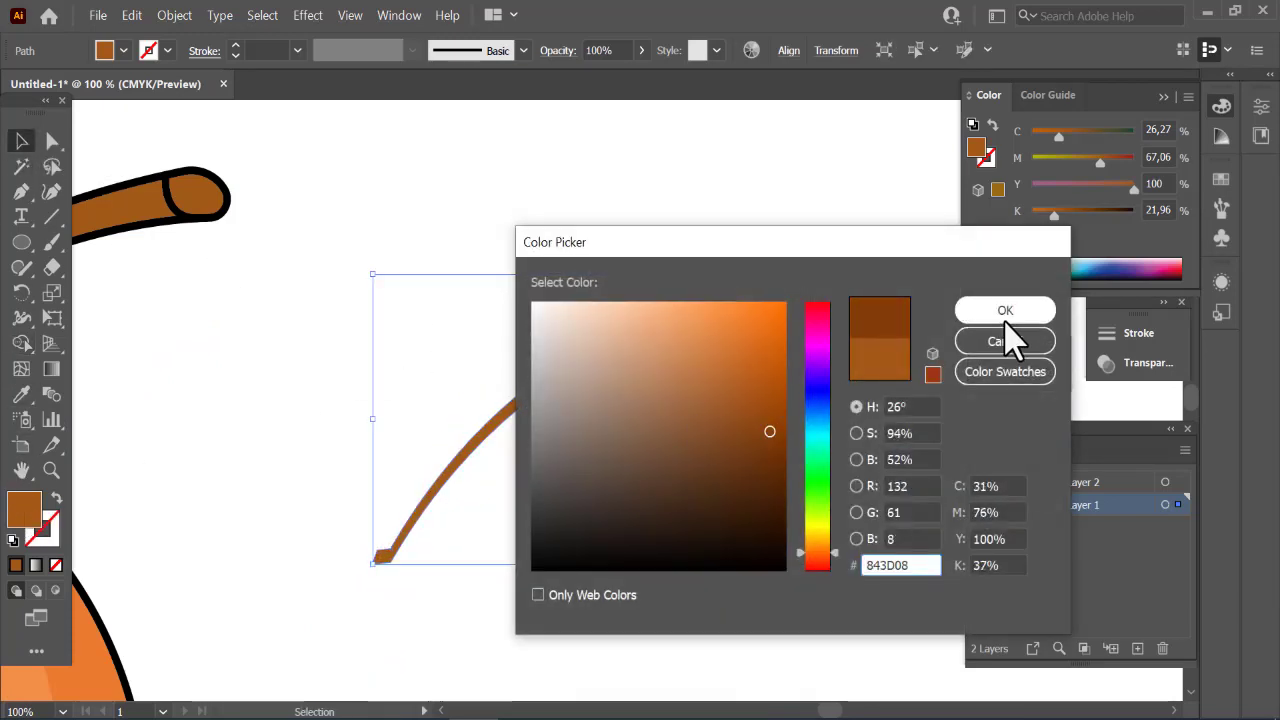
pyautogui.click(1006, 316)
# Place the dark brown strip along the stem's lower edge as a shadow and fine-tune its alignment with the outline
pyautogui.hotkey('ctrl', '0')
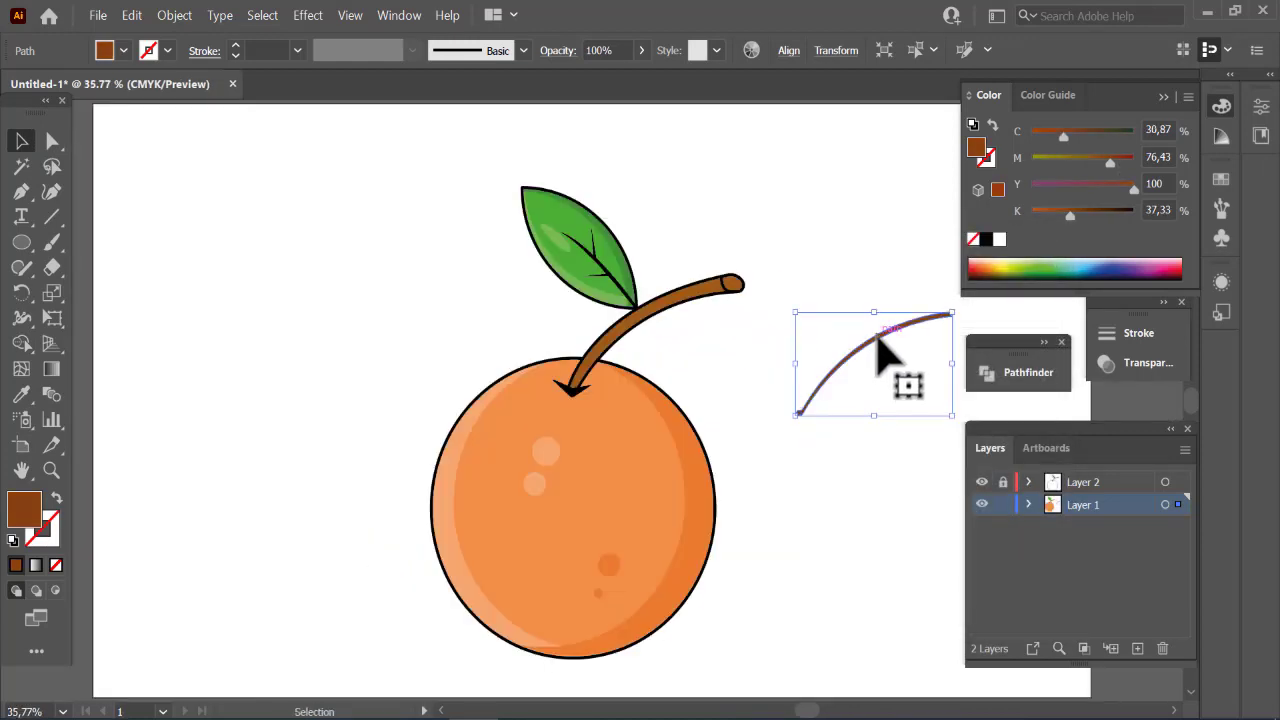
pyautogui.moveTo(885, 345); pyautogui.dragTo(663, 337)
pyautogui.hotkey('ctrl', '=')
pyautogui.hotkey('ctrl', '=')
pyautogui.hotkey('ctrl', '=')
pyautogui.hotkey('ctrl', '=')
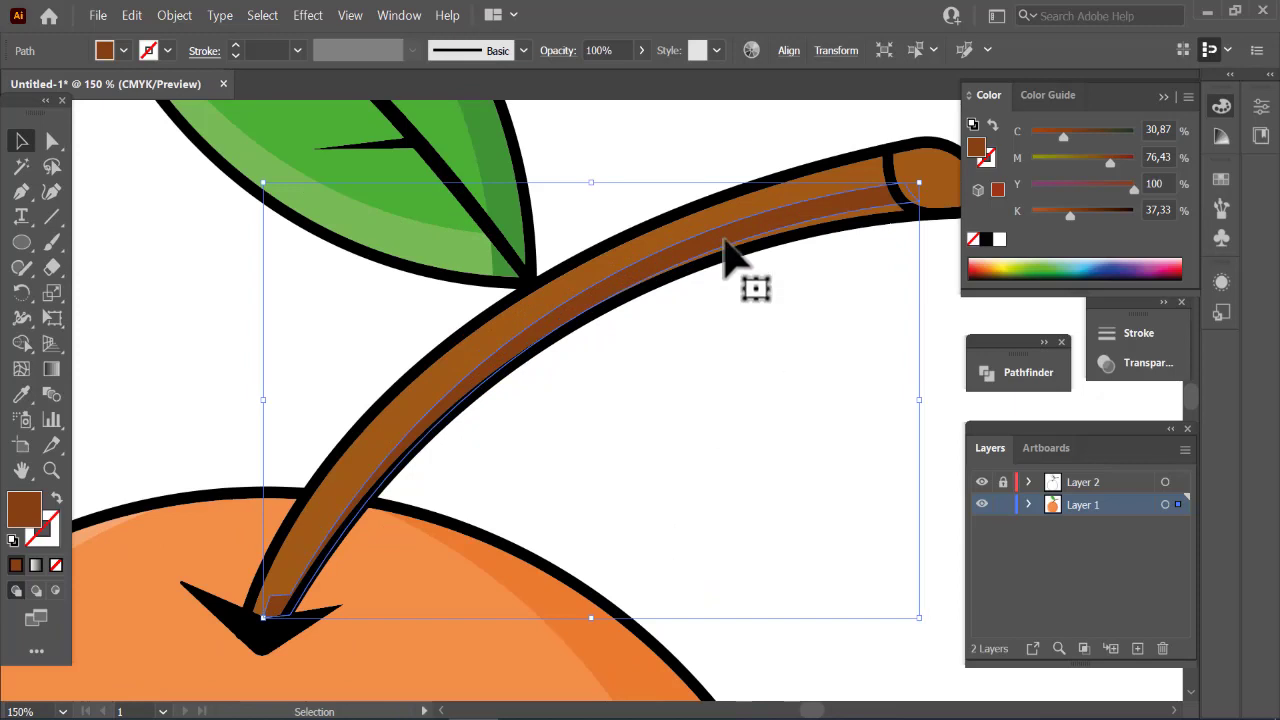
pyautogui.moveTo(723, 251); pyautogui.dragTo(713, 260)
pyautogui.click(785, 355)
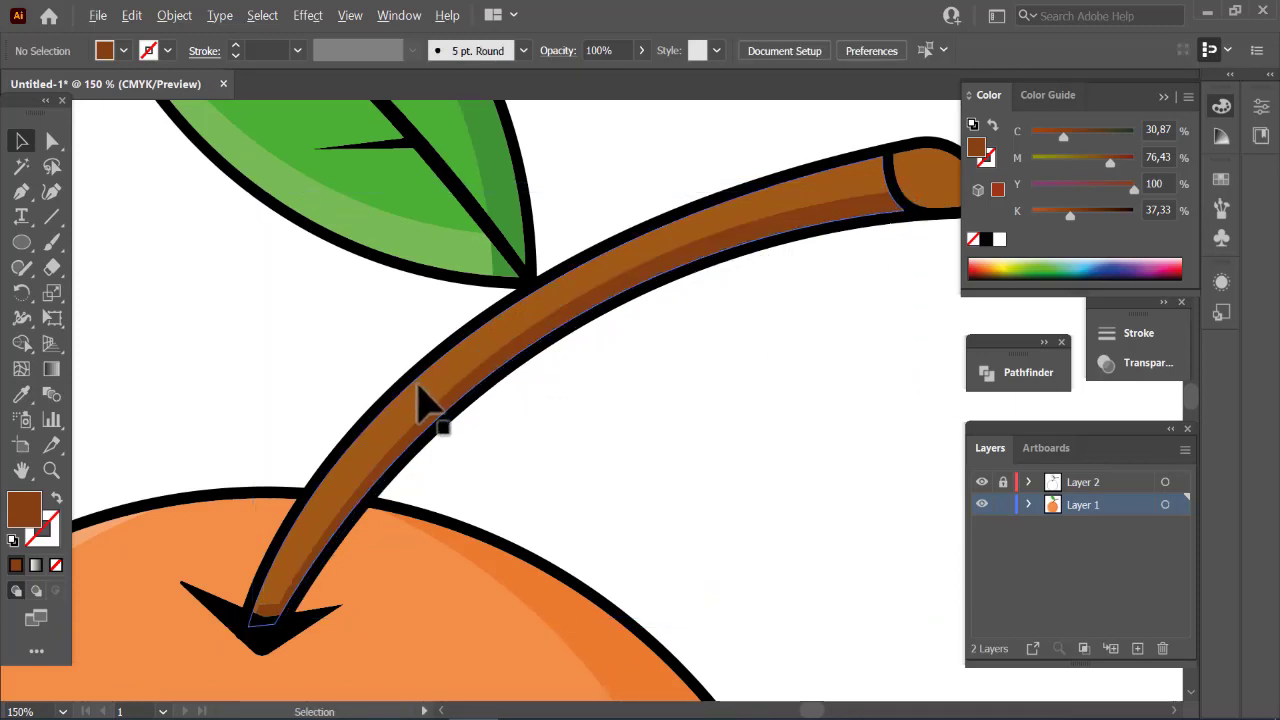
# Duplicate the stem fill as two offset copies and cut them with Shape Builder to a thin strip following the upper edge
pyautogui.moveTo(420, 400); pyautogui.dragTo(731, 457)
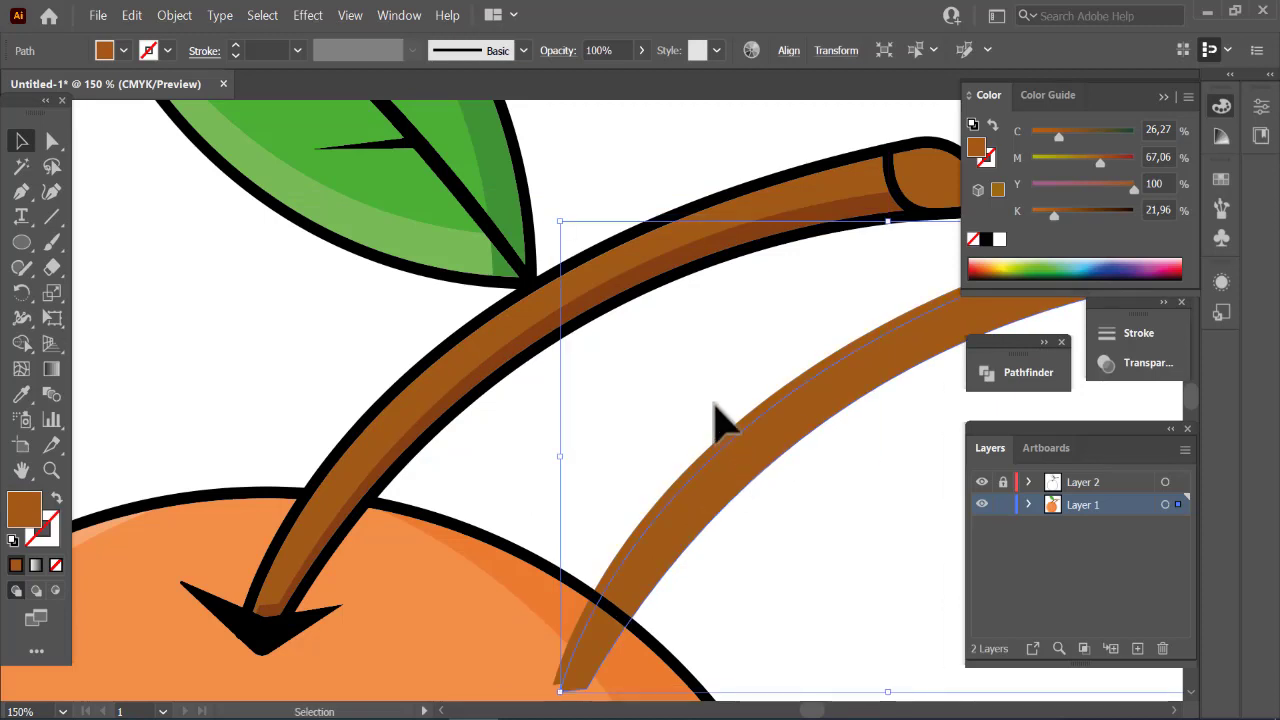
pyautogui.click(22, 343)
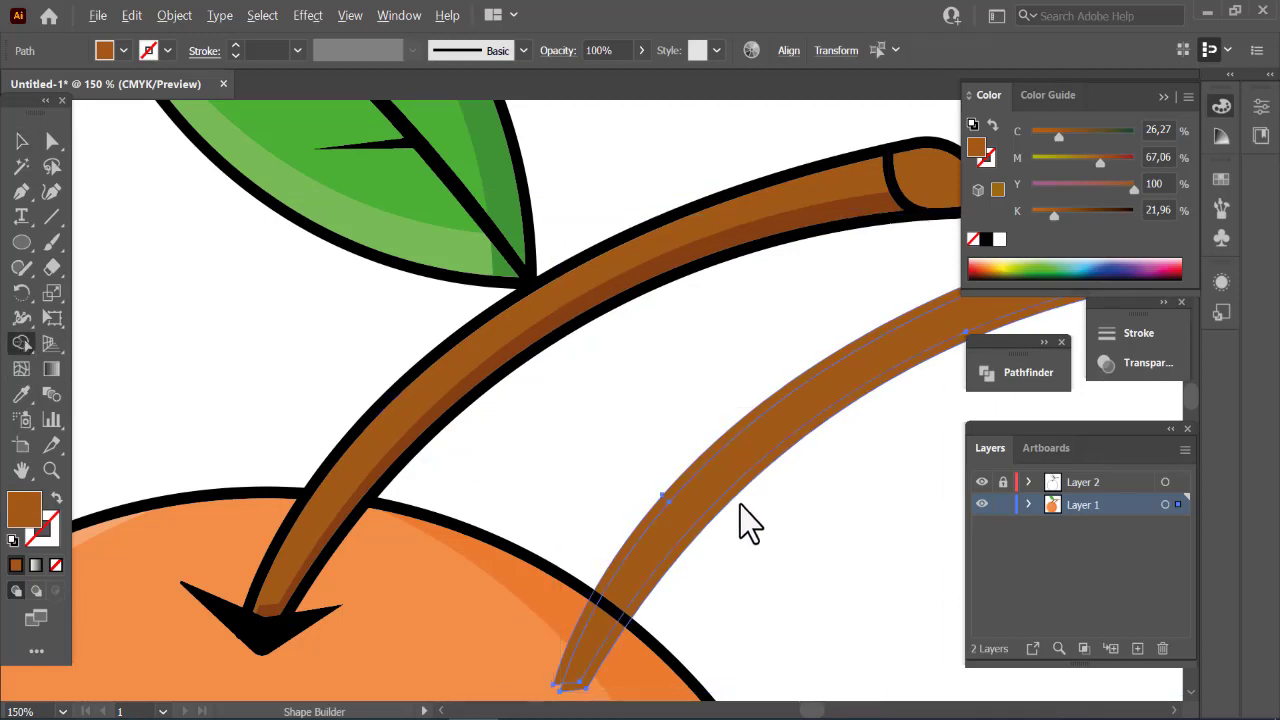
pyautogui.keyDown('alt'); pyautogui.click(735, 530); pyautogui.keyUp('alt')
# Fill the thin strip with lighter brown, C 21.45, M 61.48, Y 87.37, K 10.5, and place it along the stem's upper edge
pyautogui.click(22, 141)
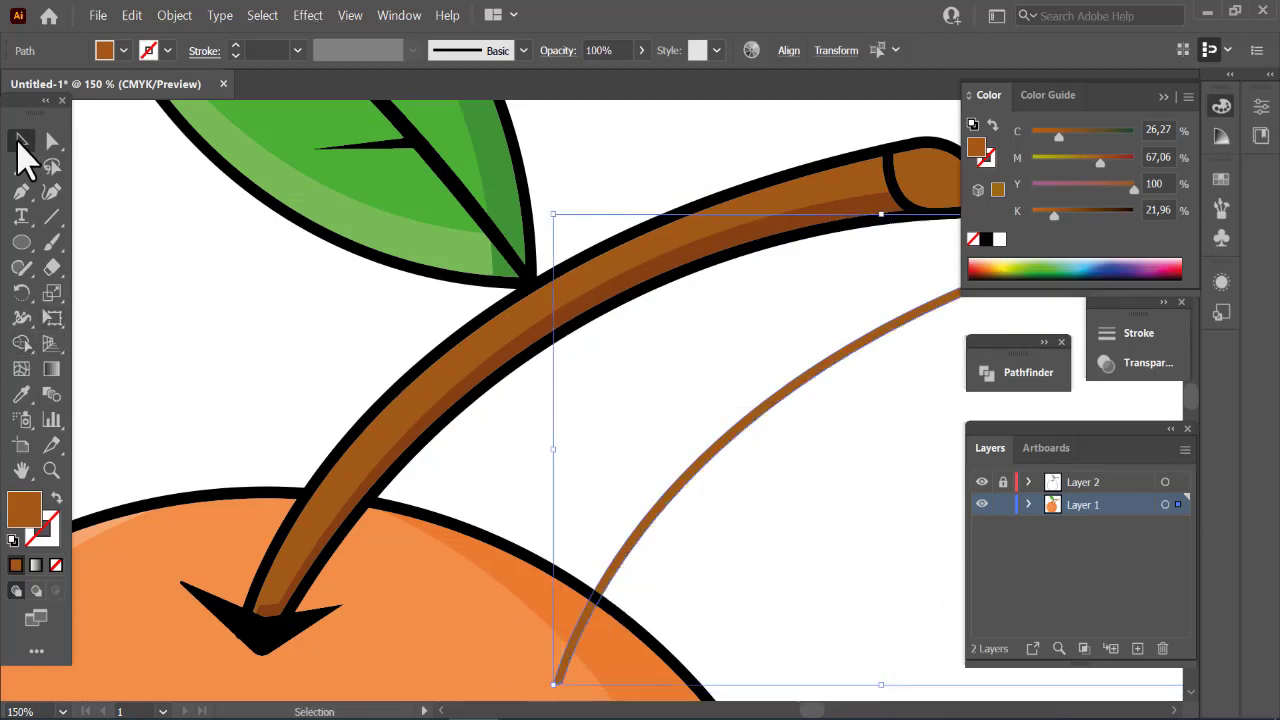
pyautogui.doubleClick(24, 510)
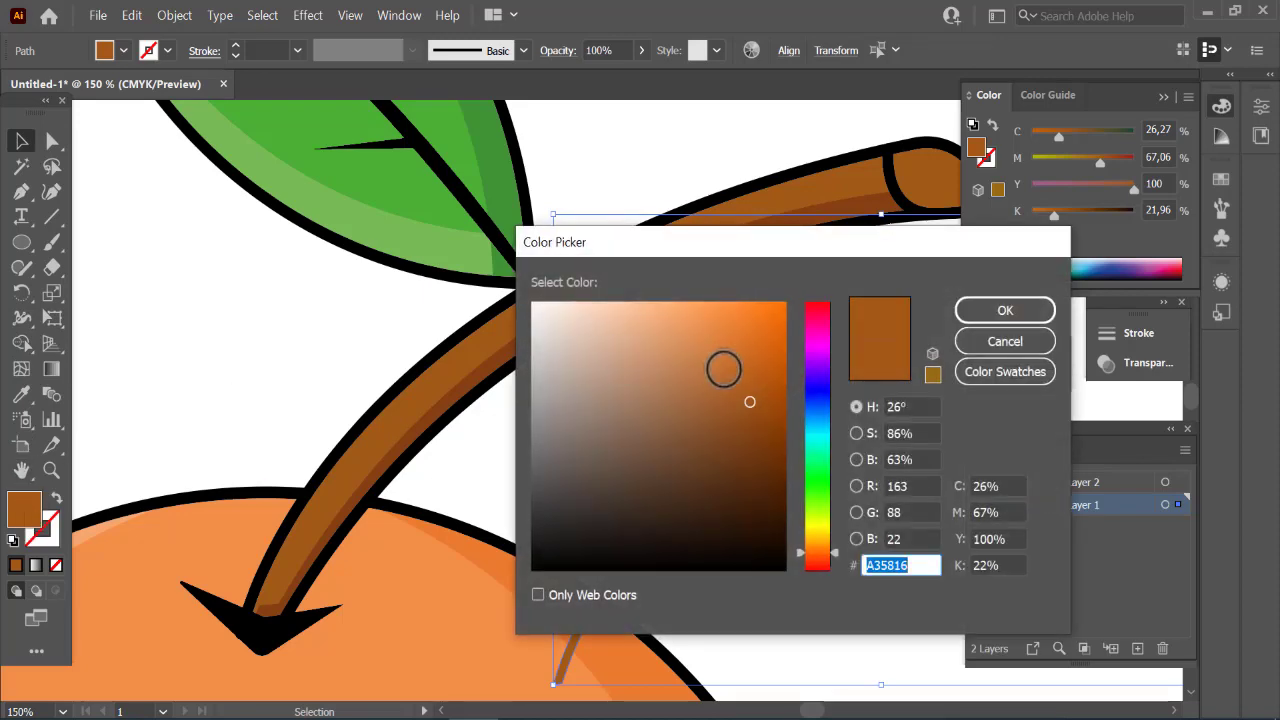
pyautogui.click(723, 369)
pyautogui.click(1048, 316)
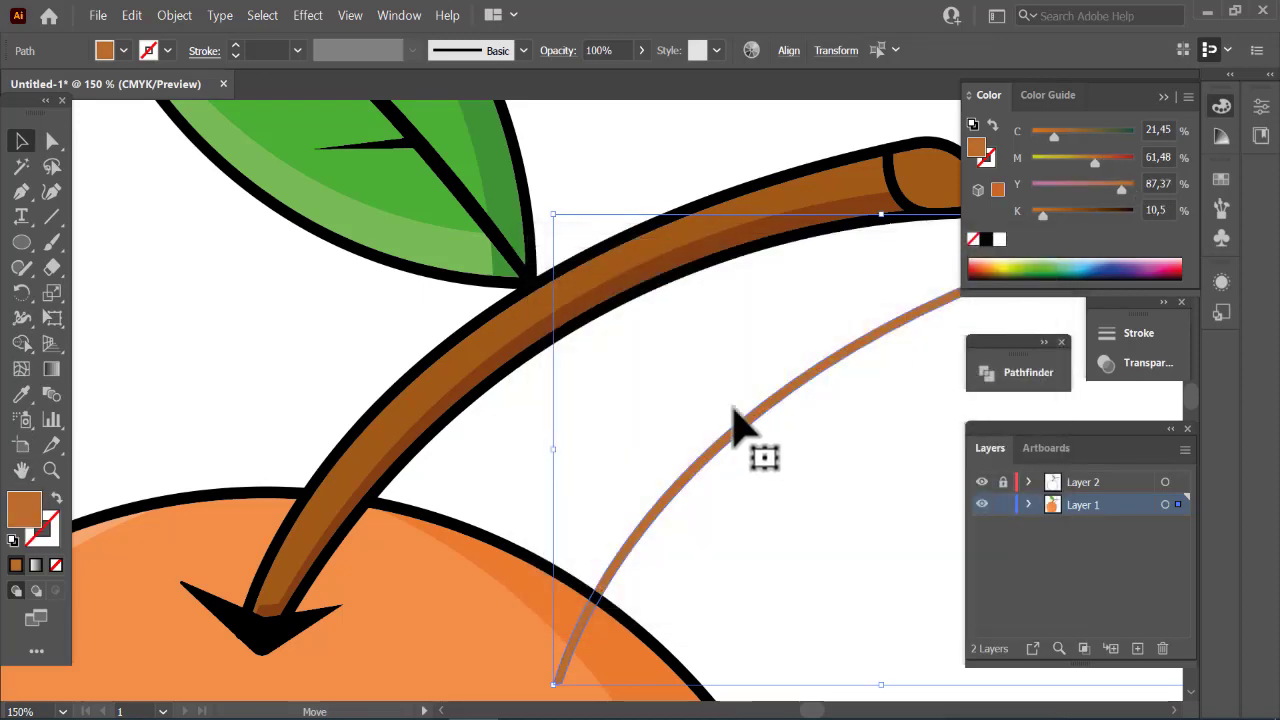
pyautogui.moveTo(733, 410); pyautogui.dragTo(451, 366)
pyautogui.click(759, 474)
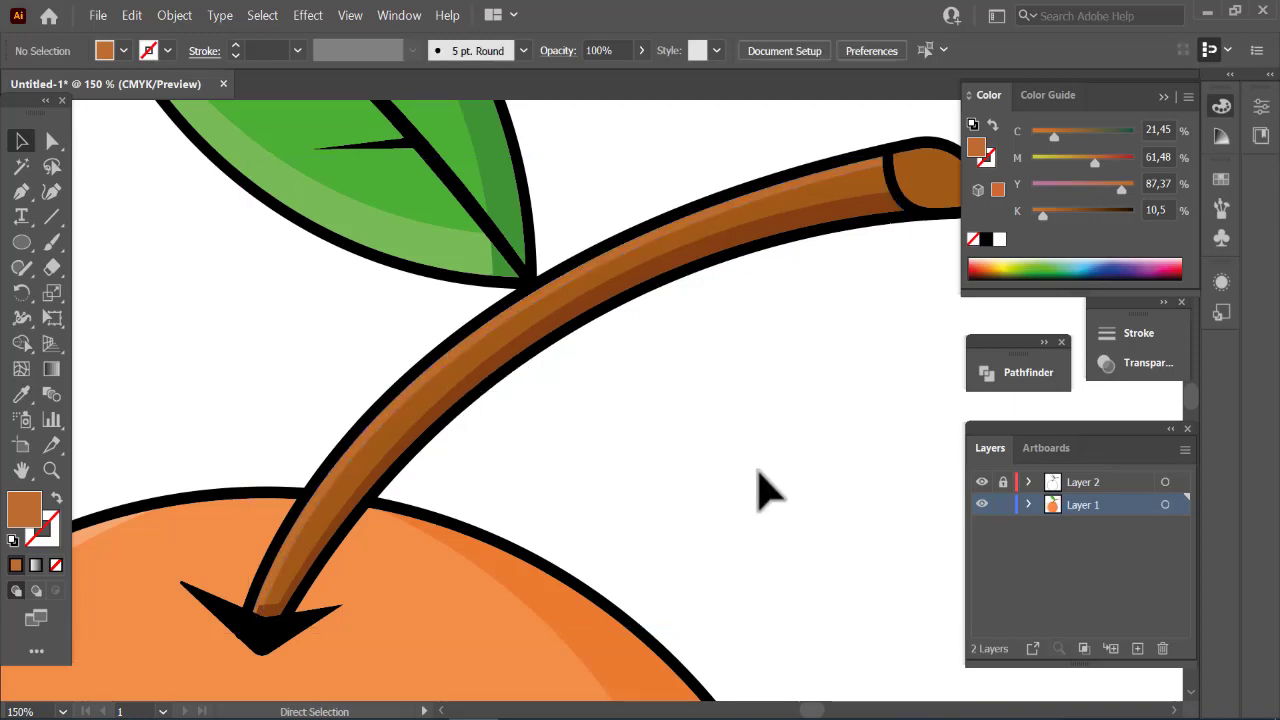
# Duplicate the fill of the stem's cut end as two offset copies and trim them with Shape Builder to a right-hand crescent
pyautogui.hotkey('ctrl', '-')
pyautogui.hotkey('ctrl', '-')
pyautogui.hotkey('ctrl', '-')
pyautogui.moveTo(708, 328); pyautogui.dragTo(769, 291)
pyautogui.hotkey('ctrl', '+')
pyautogui.hotkey('ctrl', '+')
pyautogui.hotkey('ctrl', '+')
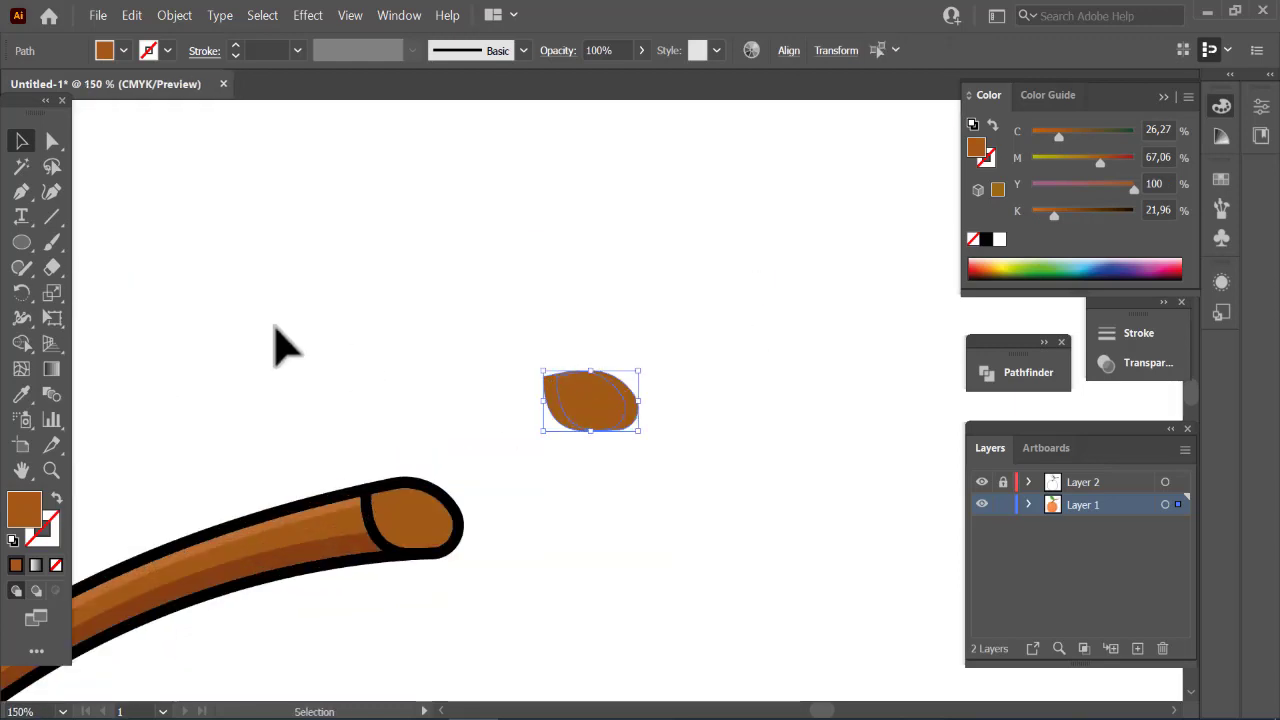
pyautogui.click(24, 345)
pyautogui.keyDown('alt'); pyautogui.click(586, 420); pyautogui.keyUp('alt')
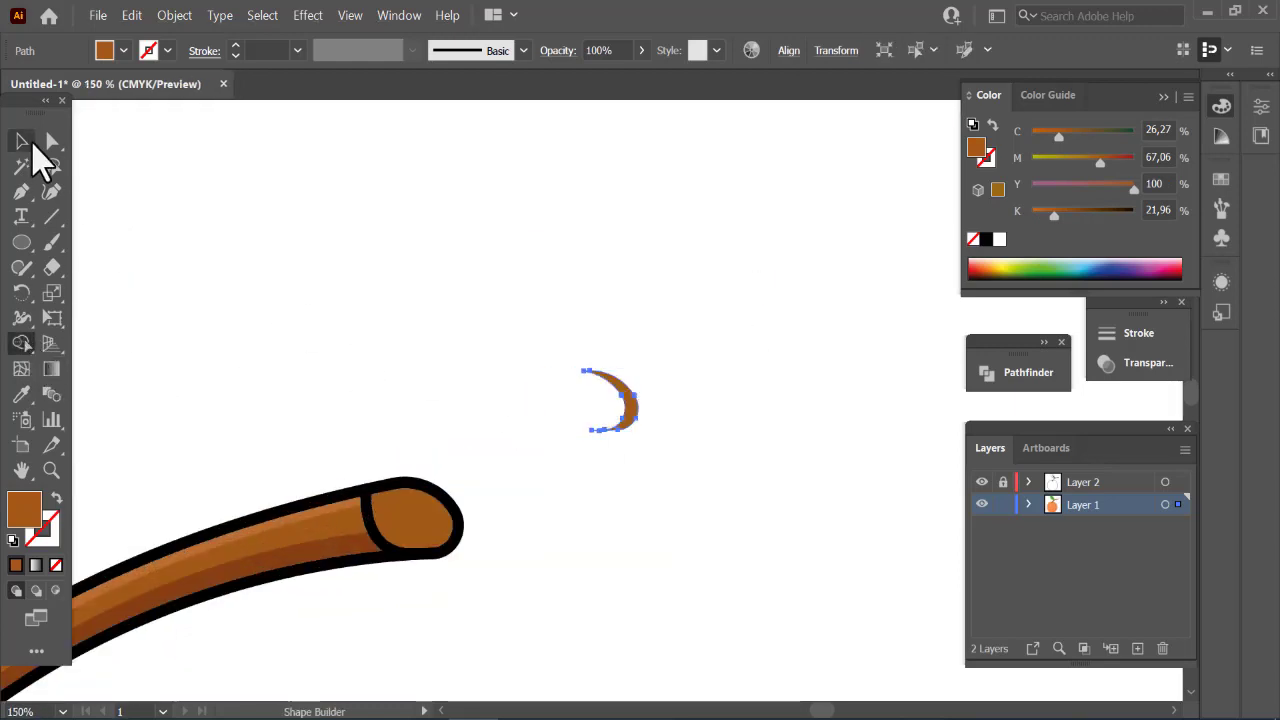
# Fill the small crescent with dark brown, C 32.55, M 75.54, Y 100, K 41.92, and place it along the cut end's right edge
pyautogui.click(21, 141)
pyautogui.click(763, 440)
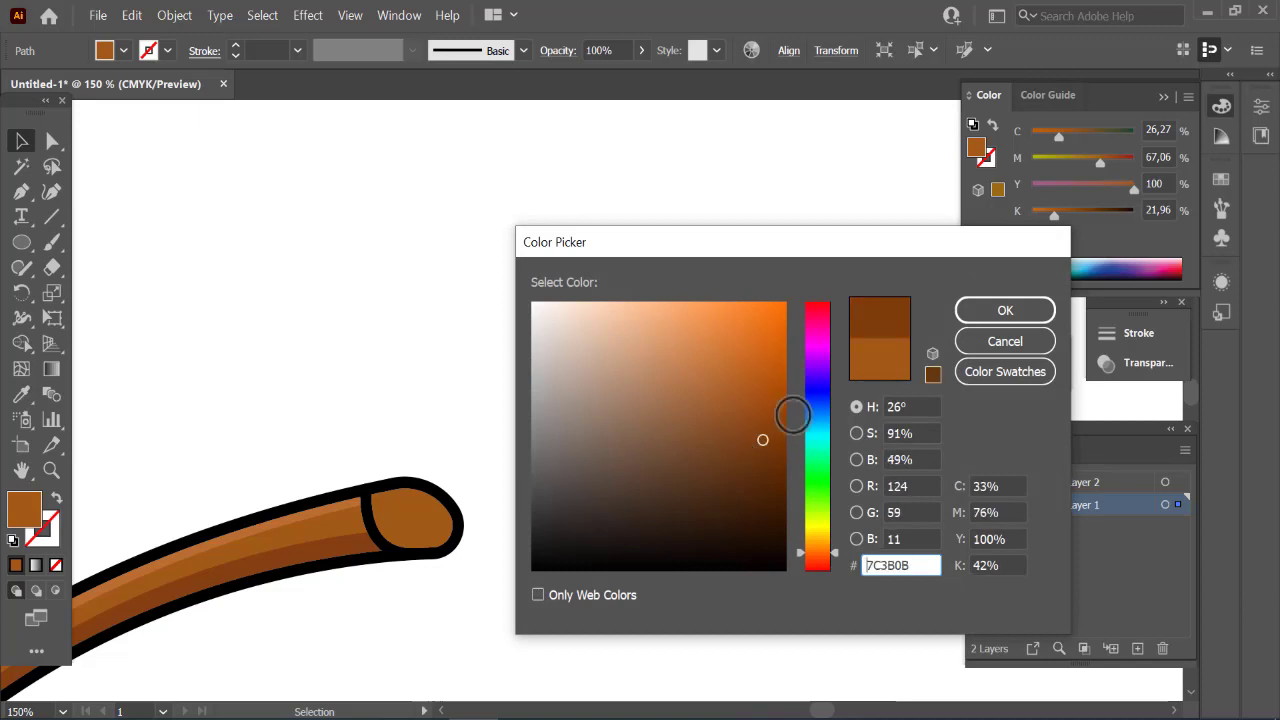
pyautogui.click(968, 314)
pyautogui.moveTo(637, 420); pyautogui.dragTo(420, 522)
pyautogui.click(610, 470)
# Draw a small ellipse in the middle of the stem's cut end and fill it with the stem highlight's brown using the Eyedropper
pyautogui.click(21, 243)
pyautogui.click(21, 394)
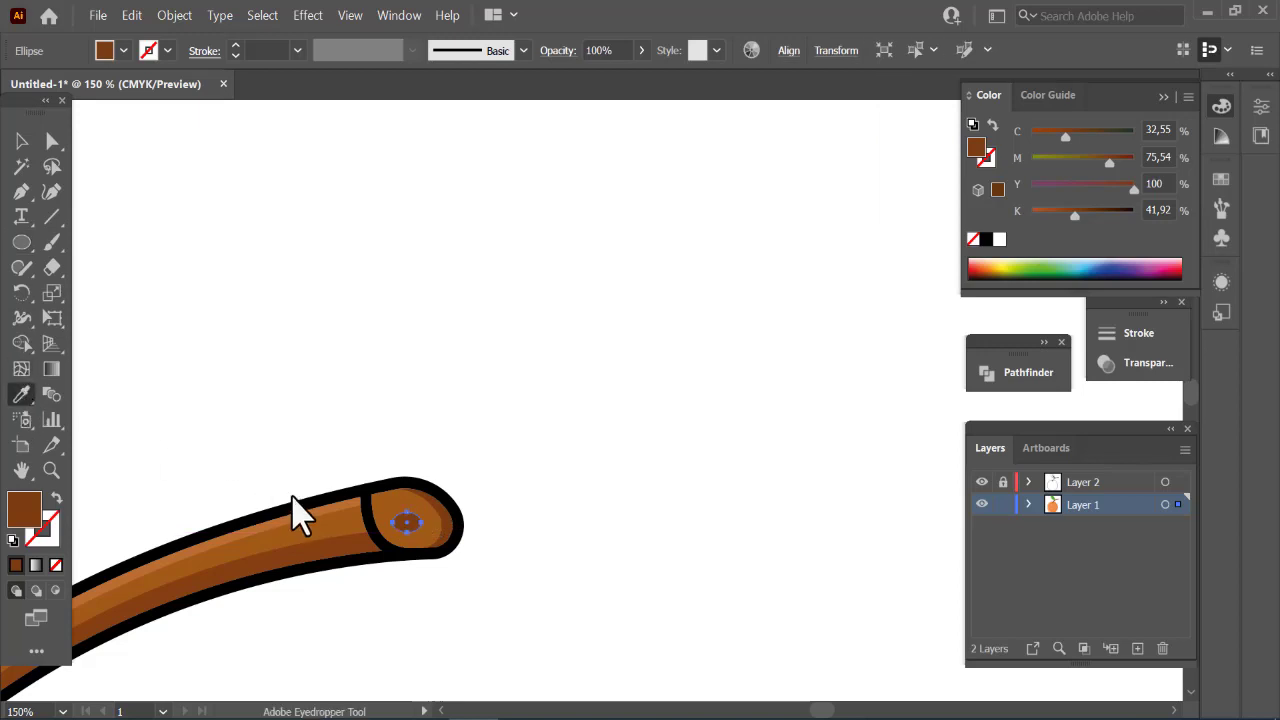
pyautogui.click(286, 522)
pyautogui.click(16, 143)
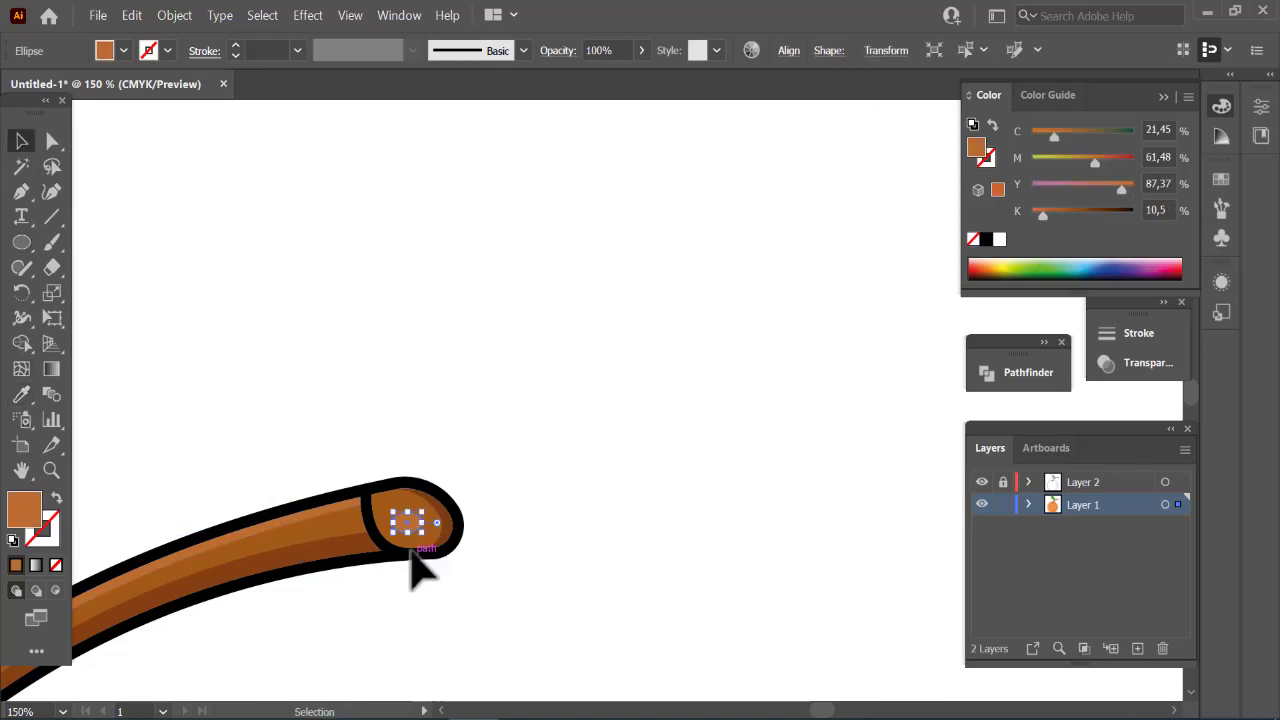
# Tilt the small highlight ellipse on the stem's cut end and move it toward the cut end's left edge
pyautogui.click(660, 450)
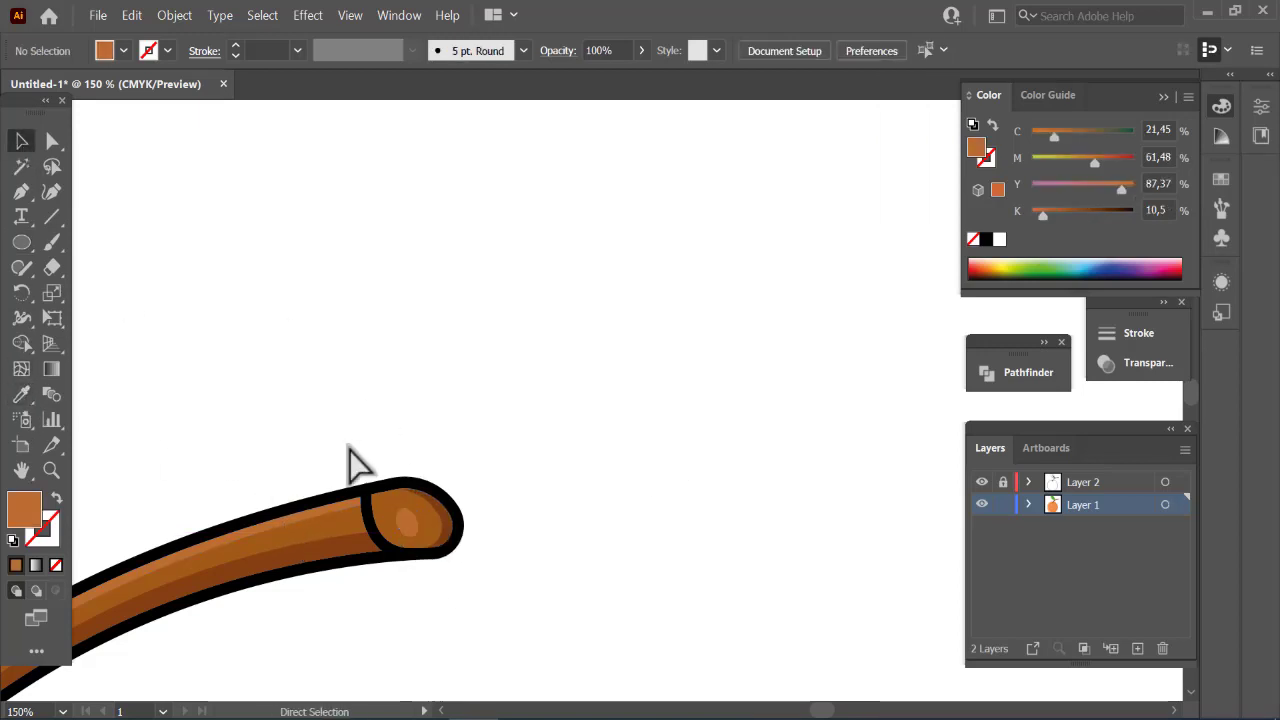
pyautogui.hotkey('ctrl', '-')
pyautogui.hotkey('ctrl', '-')
pyautogui.hotkey('ctrl', '-')
pyautogui.hotkey('ctrl', '-')
pyautogui.hotkey('ctrl', '-')
pyautogui.hotkey('ctrl', '+')
pyautogui.hotkey('ctrl', '+')
pyautogui.hotkey('ctrl', '+')
pyautogui.hotkey('ctrl', '+')
pyautogui.hotkey('ctrl', '+')
pyautogui.hotkey('ctrl', '+')
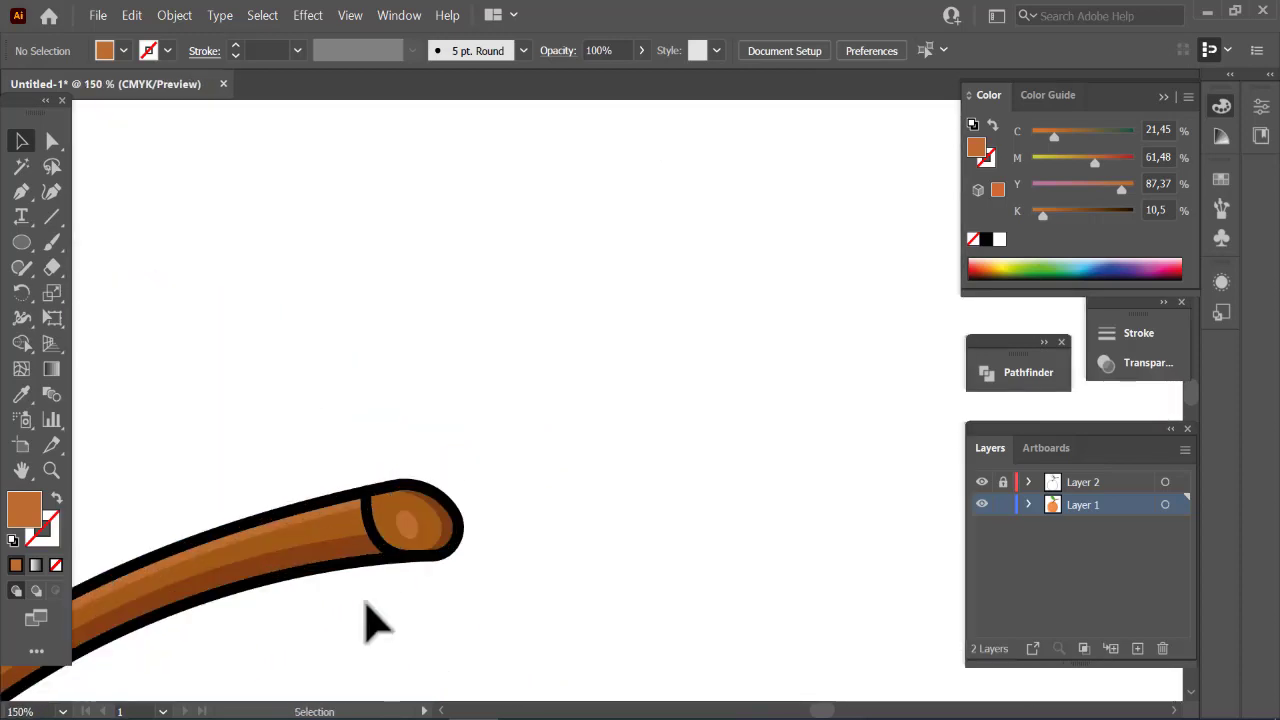
pyautogui.click(386, 522)
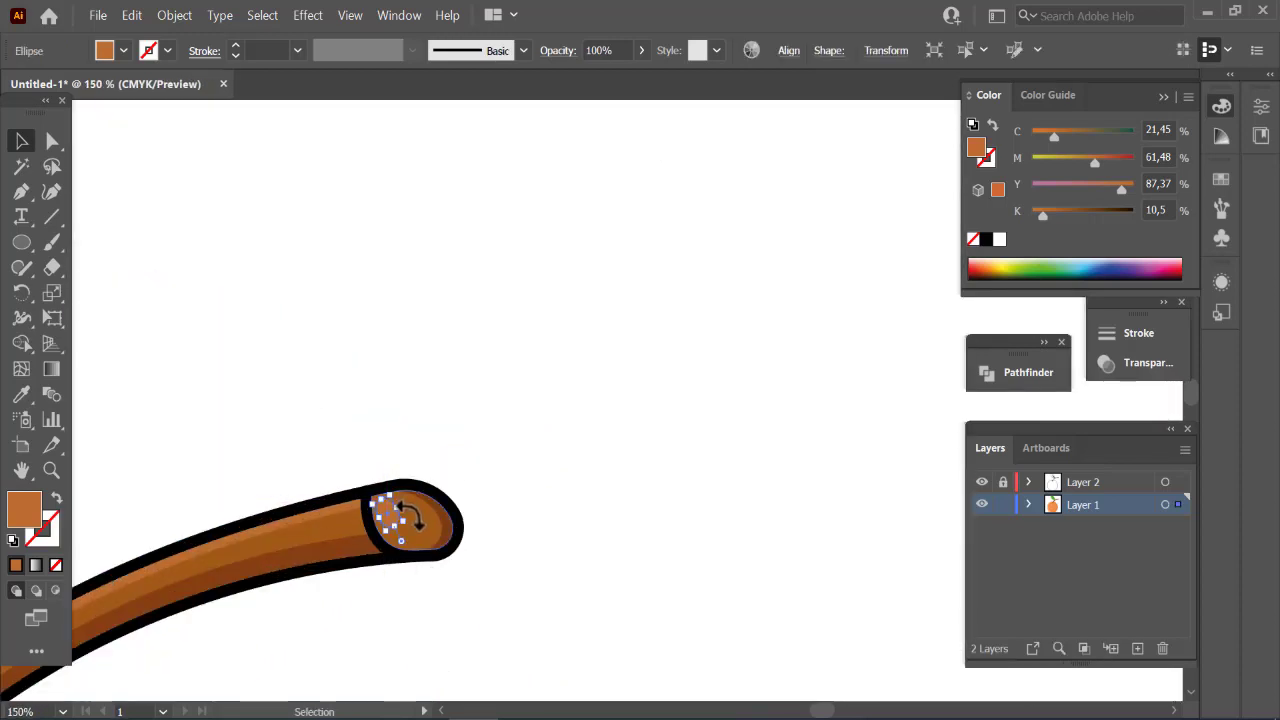
pyautogui.moveTo(408, 512)
pyautogui.mouseDown()
pyautogui.moveTo(381, 509)
pyautogui.moveTo(395, 515)
pyautogui.mouseUp()
pyautogui.click(603, 352)
# Unlock the outline layer and move the whole orange with its stem and leaf up on the artboard
pyautogui.hotkey('ctrl', '-')
pyautogui.hotkey('ctrl', '-')
pyautogui.hotkey('ctrl', '-')
pyautogui.hotkey('ctrl', '-')
pyautogui.hotkey('ctrl', '-')
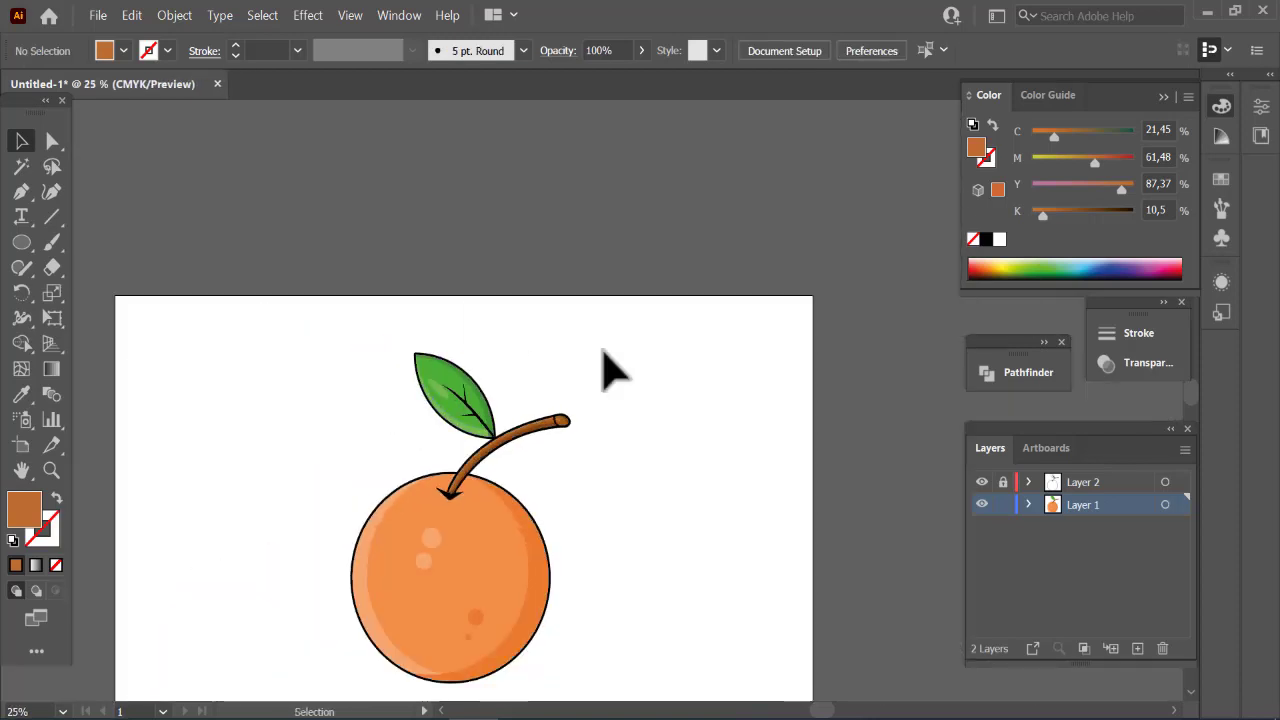
pyautogui.scroll(-2, 668, 488)
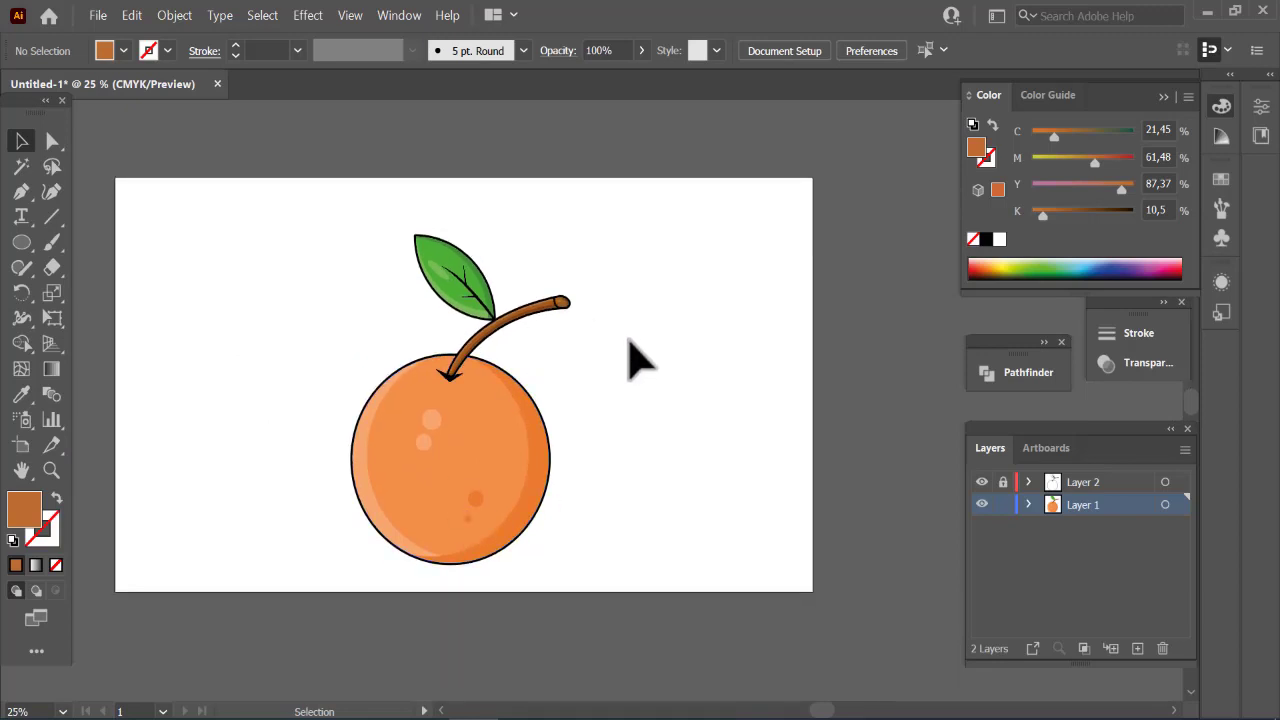
pyautogui.click(1004, 483)
pyautogui.moveTo(350, 218); pyautogui.dragTo(688, 545)
pyautogui.moveTo(457, 486); pyautogui.dragTo(466, 437)
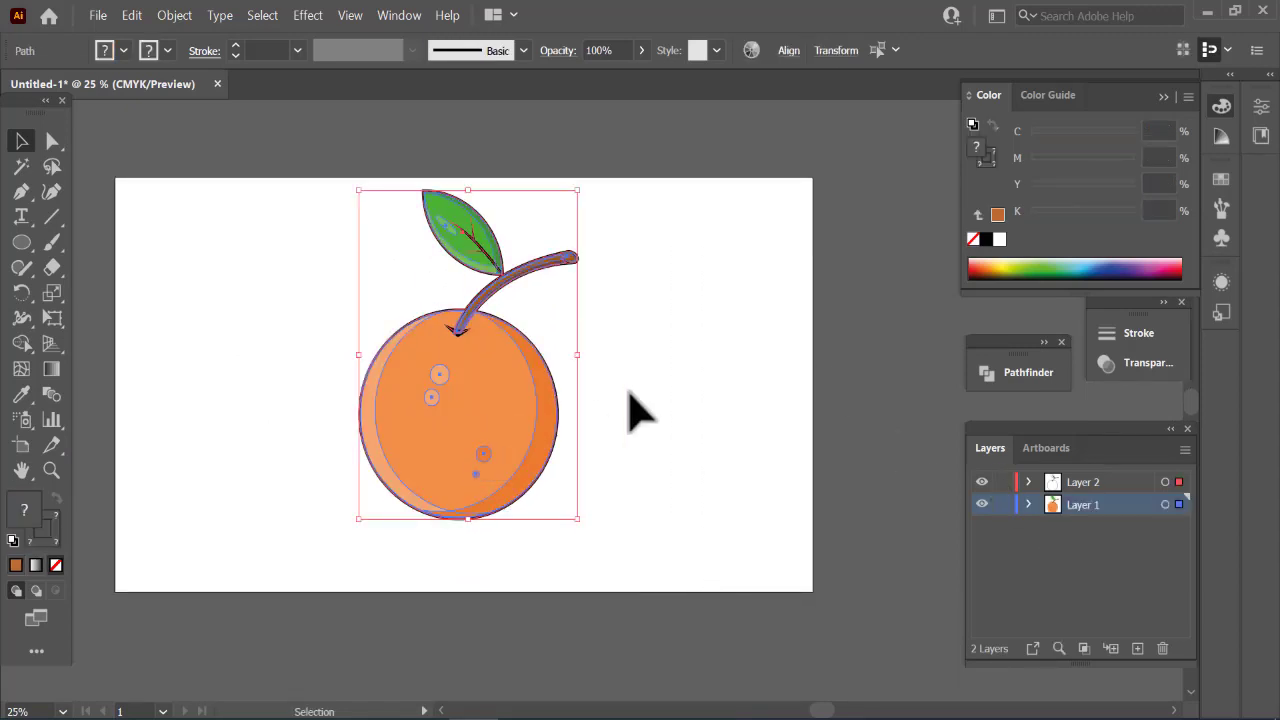
pyautogui.click(745, 405)
# Add a new layer beneath the other two, lock those, and draw a rectangle on it covering the entire artboard
pyautogui.click(1137, 648)
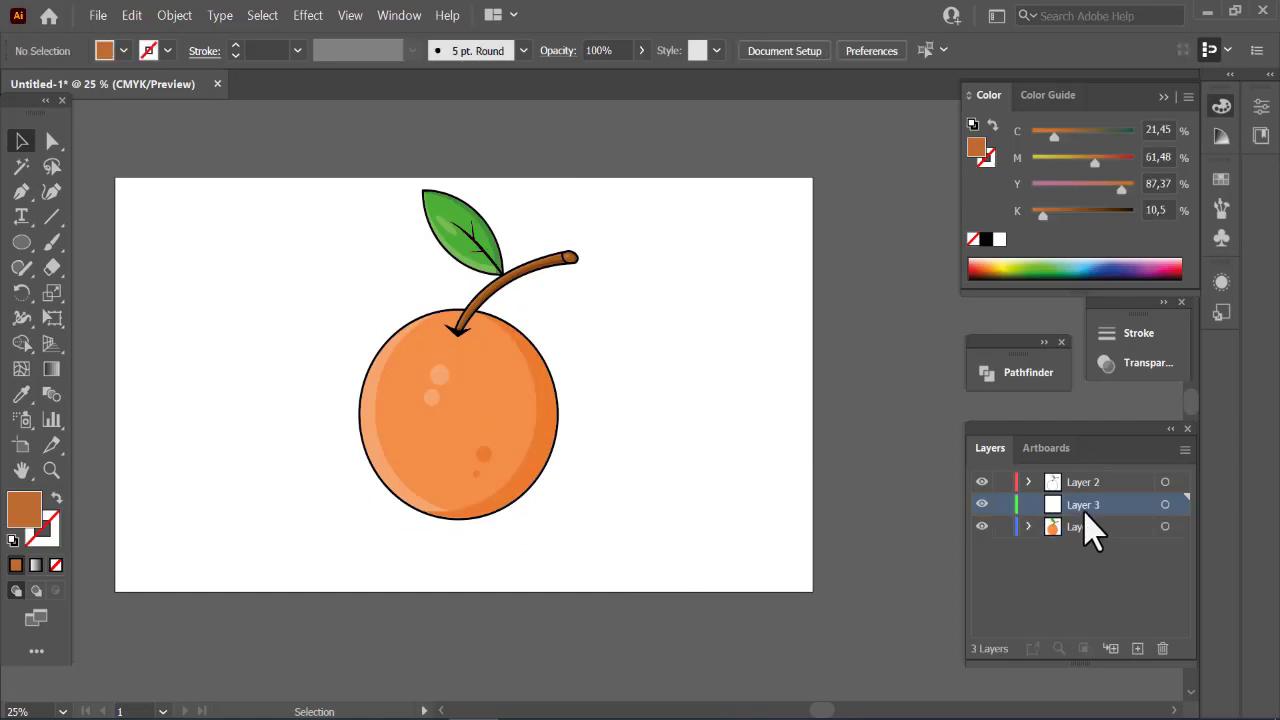
pyautogui.moveTo(1086, 510); pyautogui.dragTo(1070, 550)
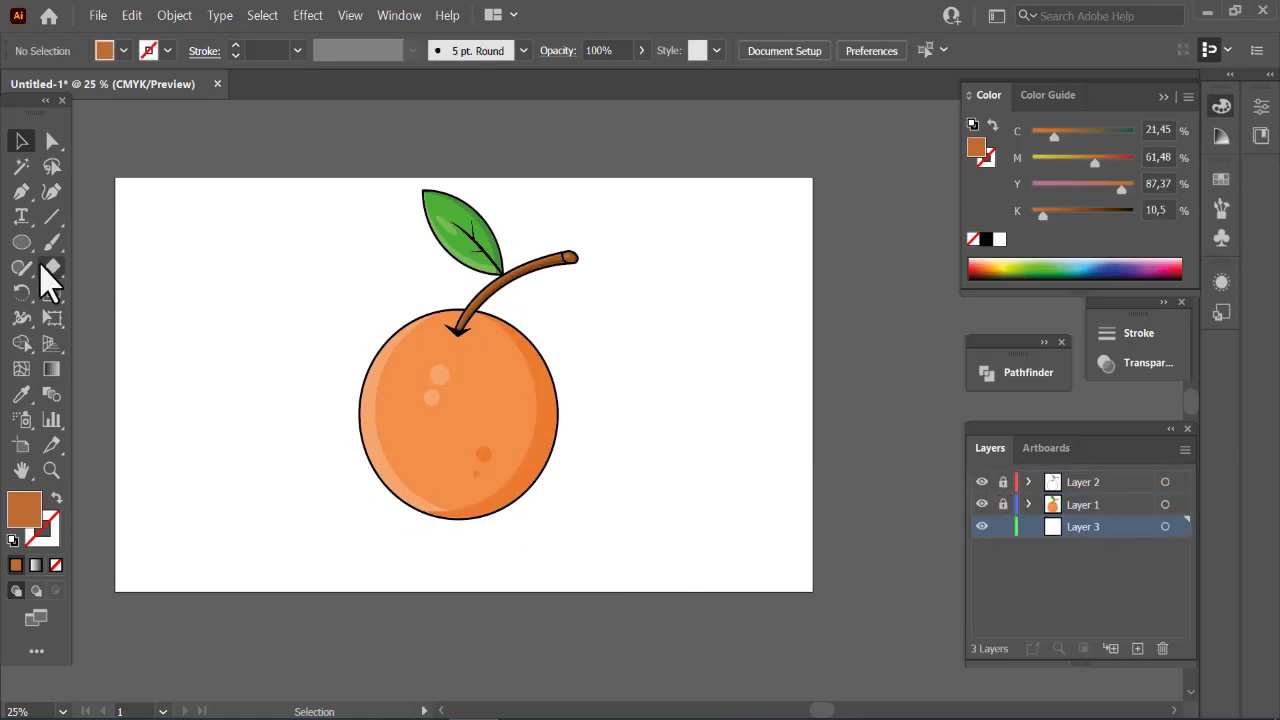
pyautogui.click(20, 244)
pyautogui.press('m')
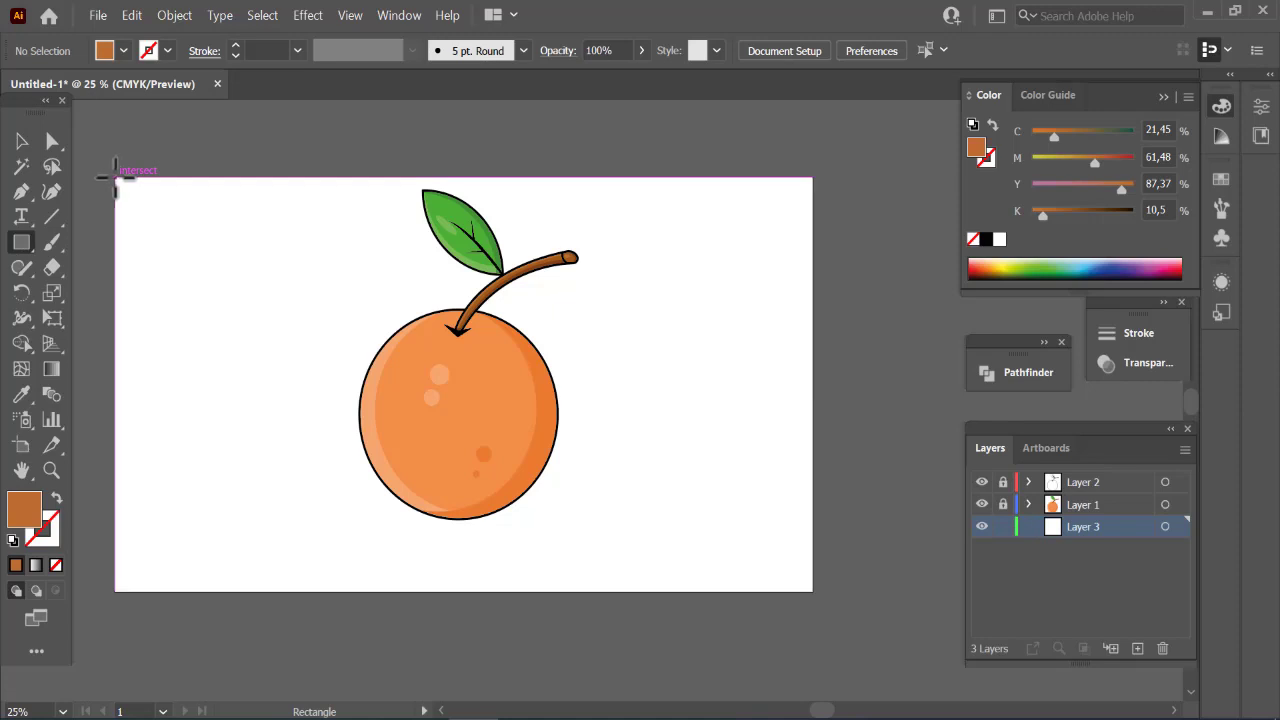
pyautogui.moveTo(115, 177); pyautogui.dragTo(813, 591)
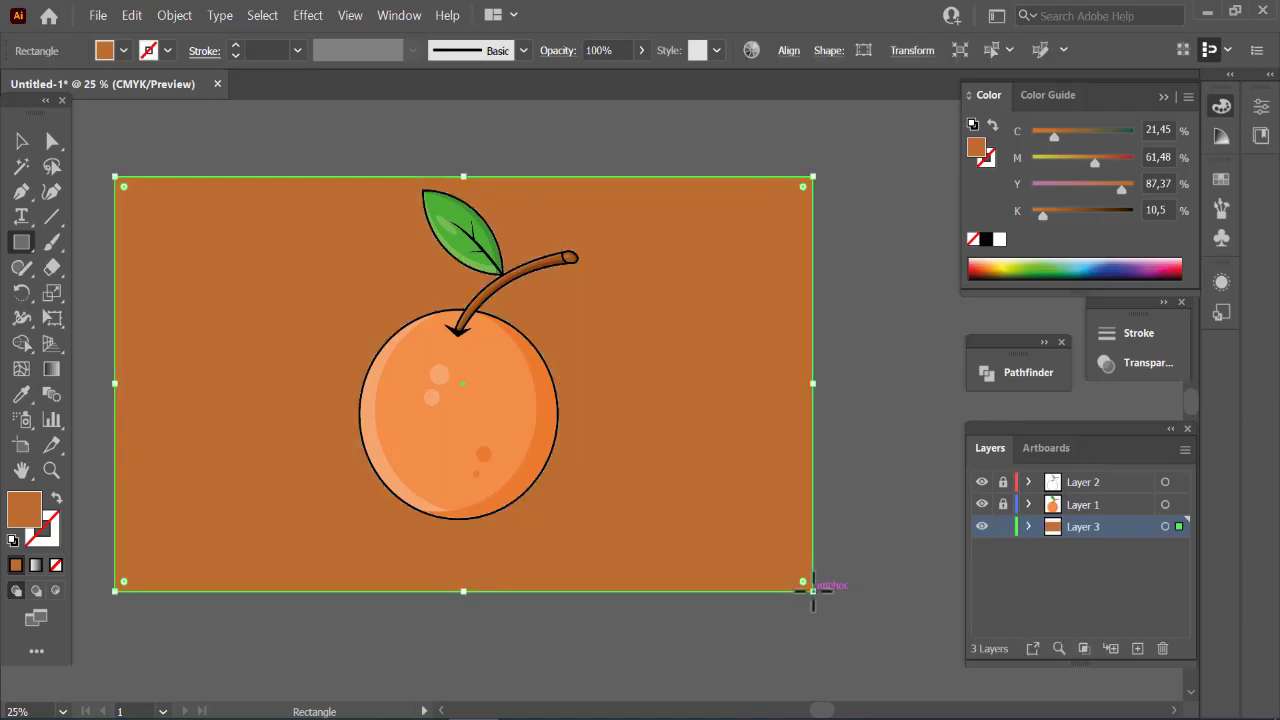
# Fill the background rectangle with the orange's body colour using the Eyedropper
pyautogui.click(21, 394)
pyautogui.click(507, 411)
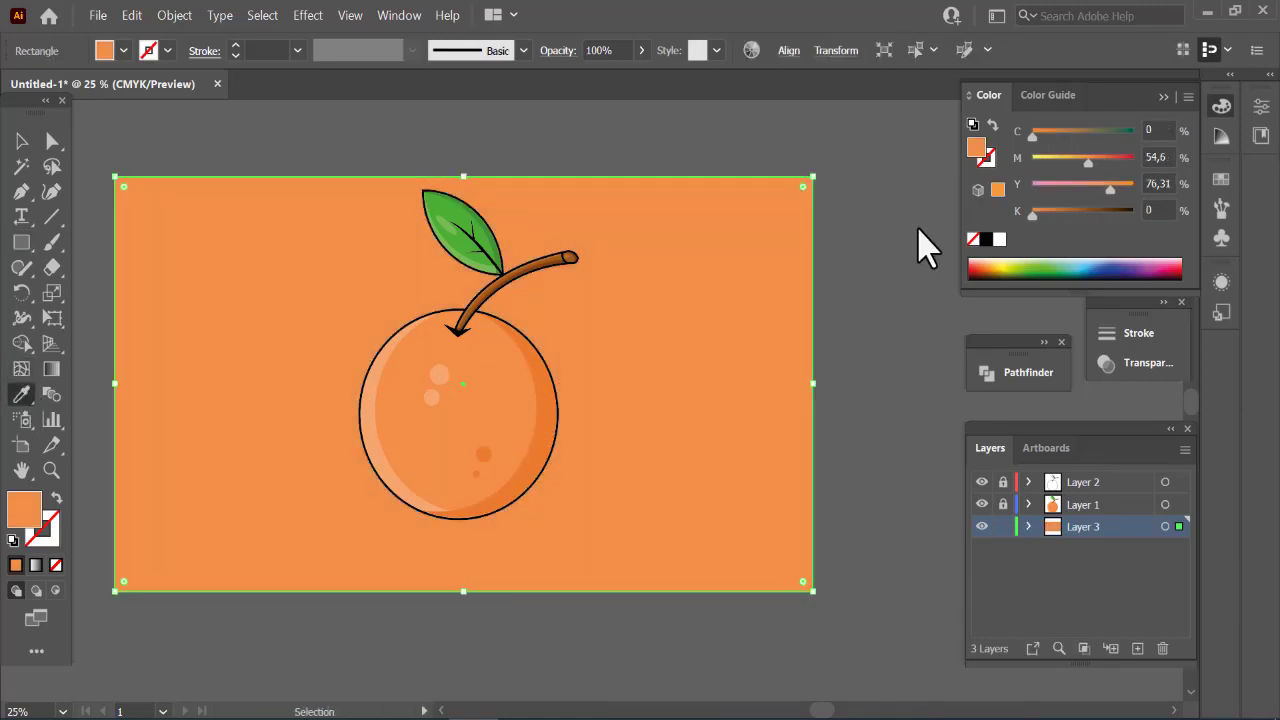
pyautogui.hotkey('ctrl', 'shift', 'a')
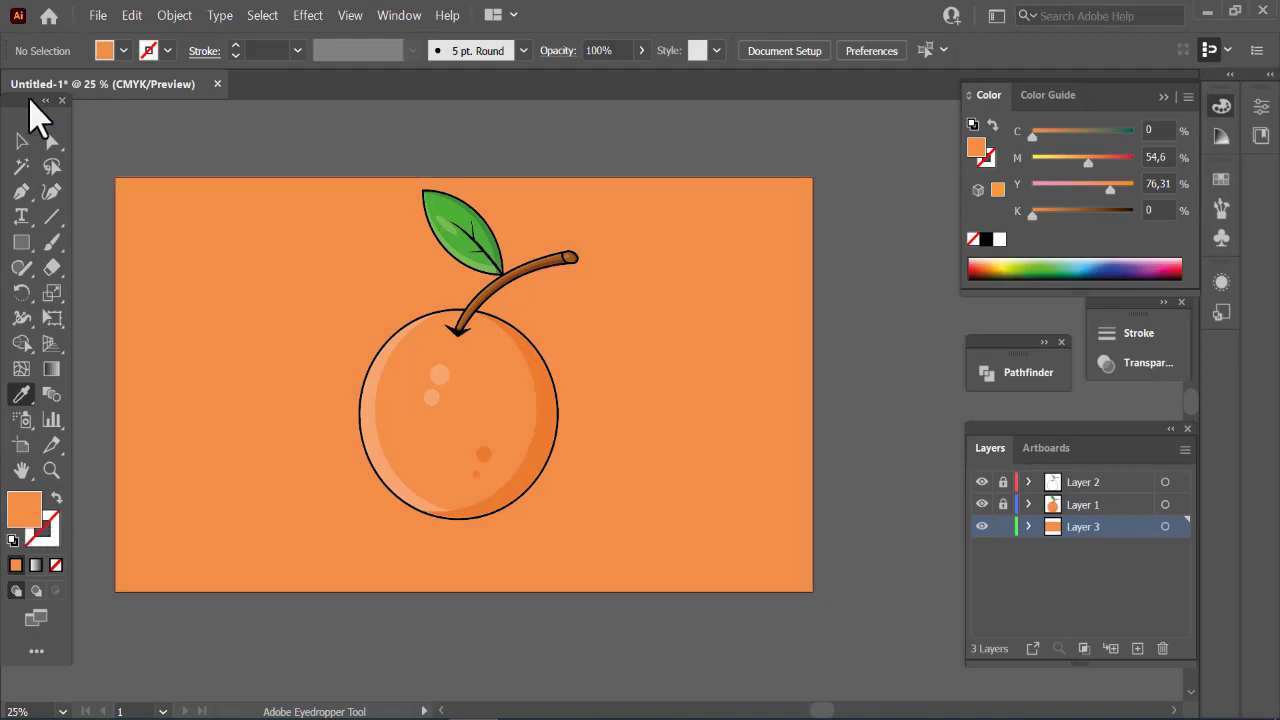
# Try the darker orange E8762A on the background rectangle and resample the fruit's body colour for it
pyautogui.click(21, 141)
pyautogui.click(185, 310)
pyautogui.doubleClick(23, 509)
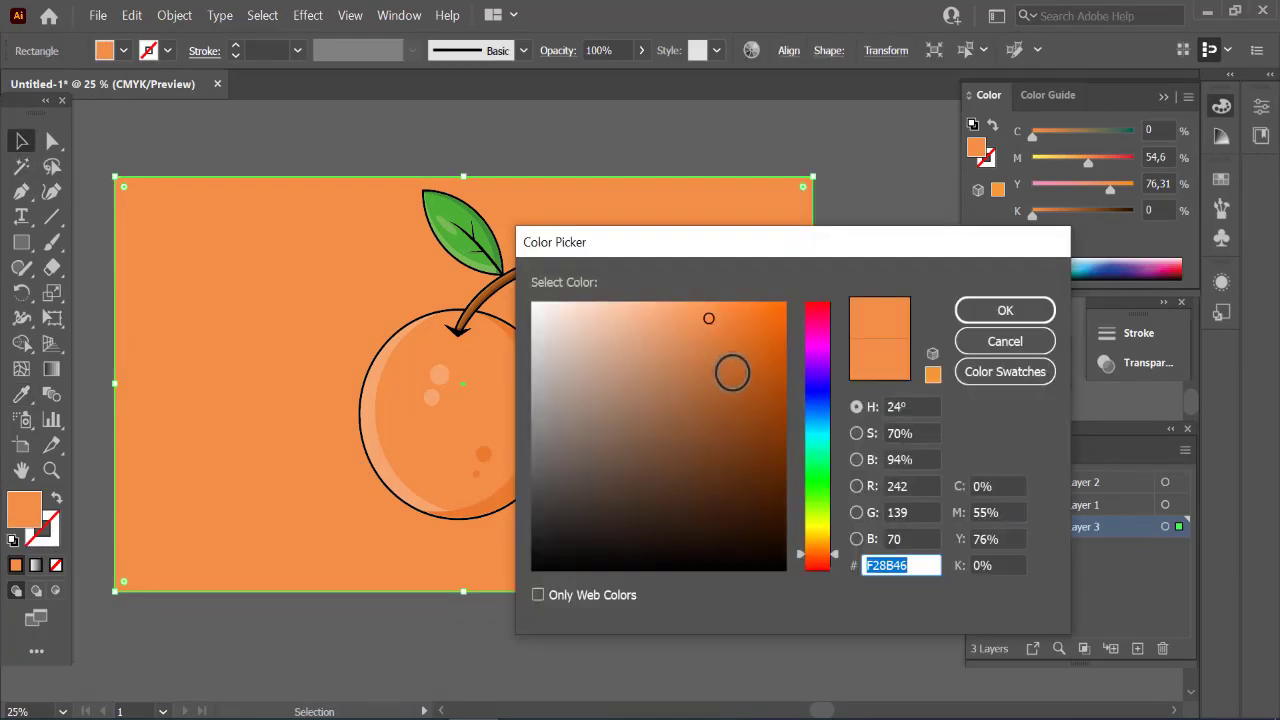
pyautogui.click(709, 300)
pyautogui.click(740, 325)
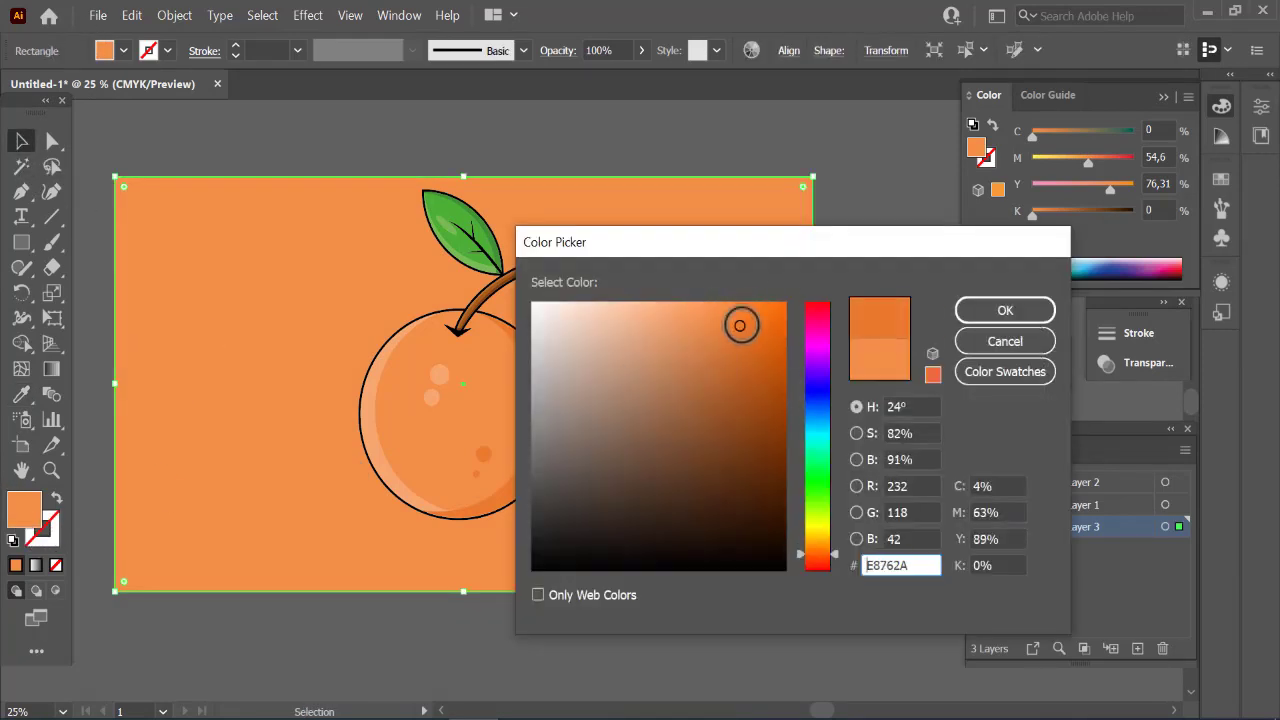
pyautogui.click(985, 312)
pyautogui.click(21, 394)
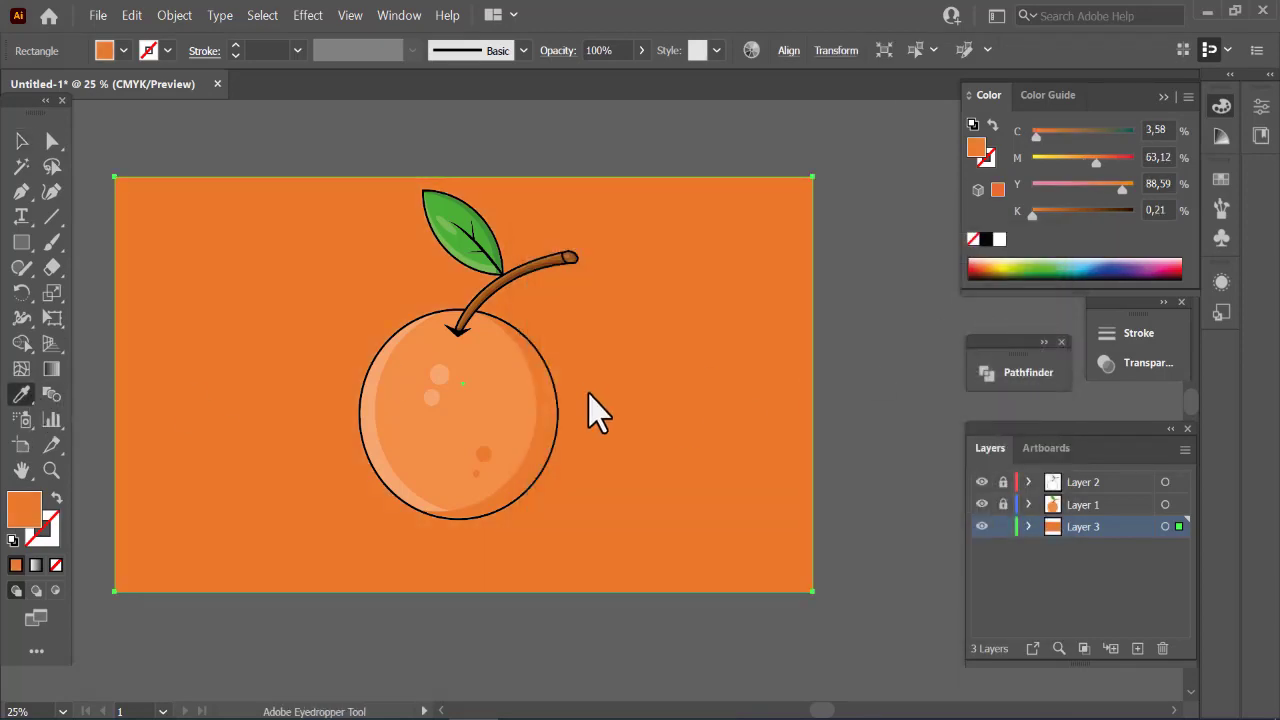
pyautogui.click(499, 437)
pyautogui.click(877, 409)
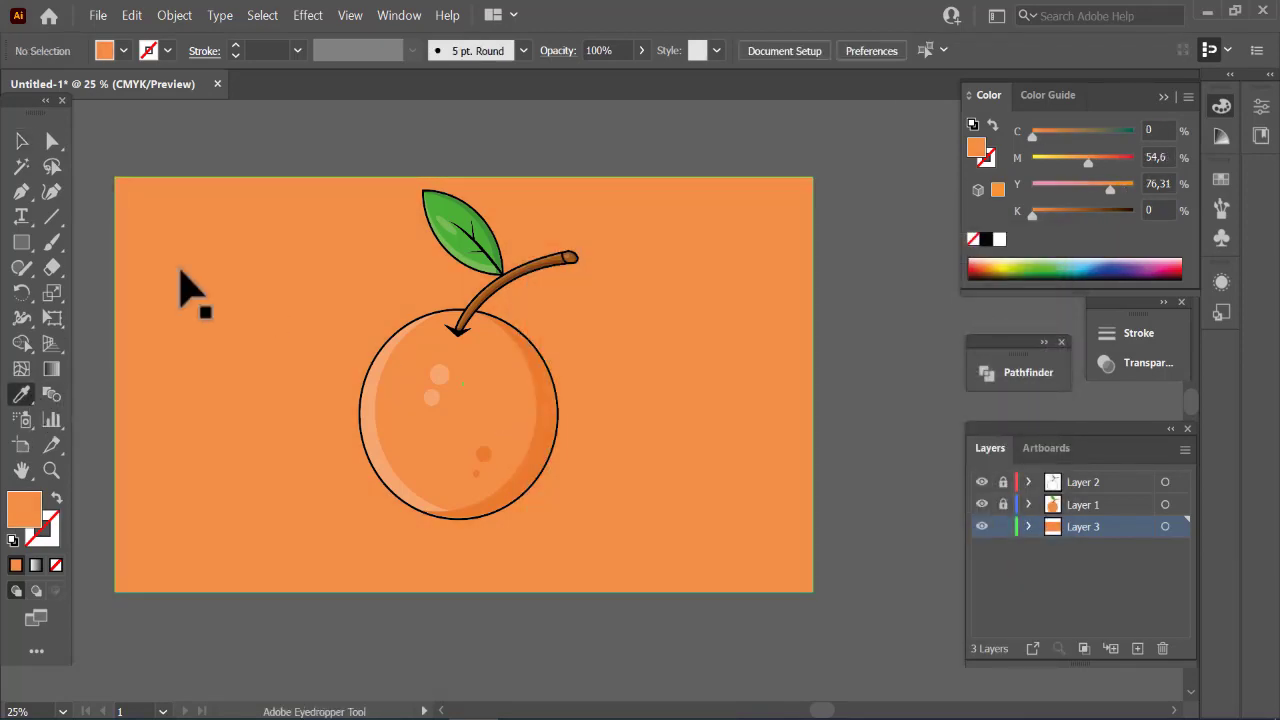
# Lock the background rectangle on Layer 3
pyautogui.click(174, 15)
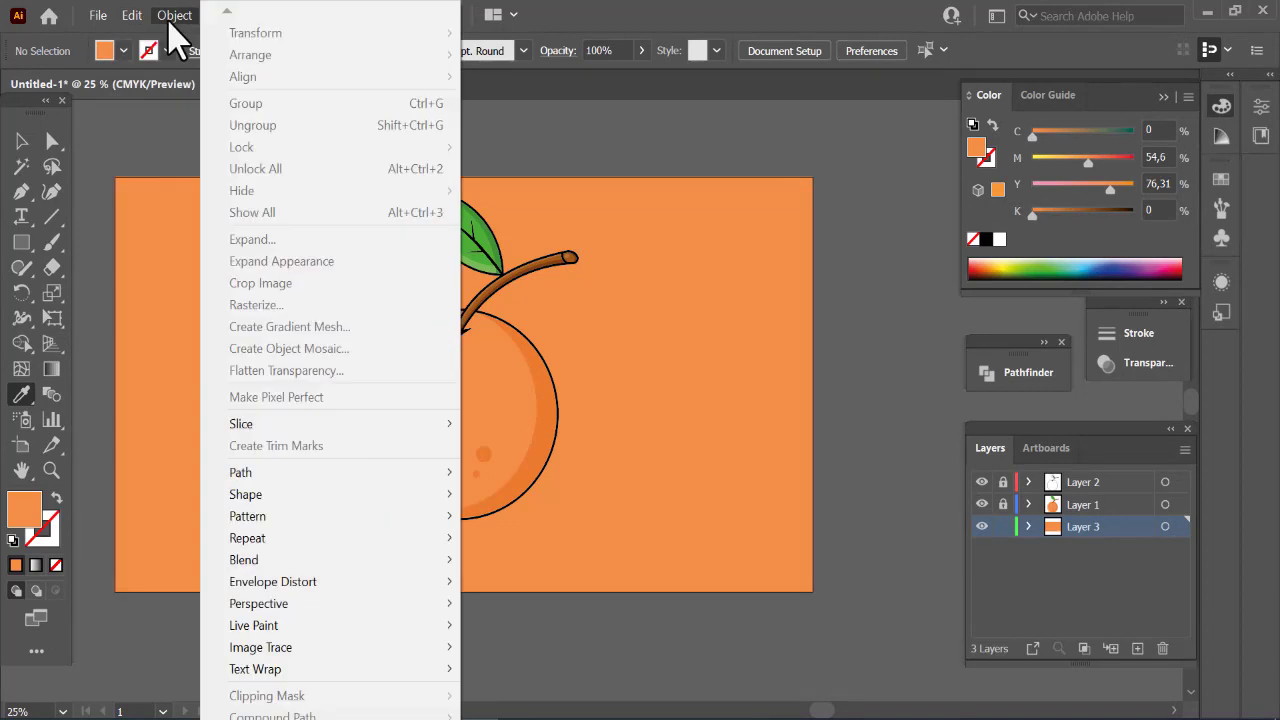
pyautogui.click(676, 310)
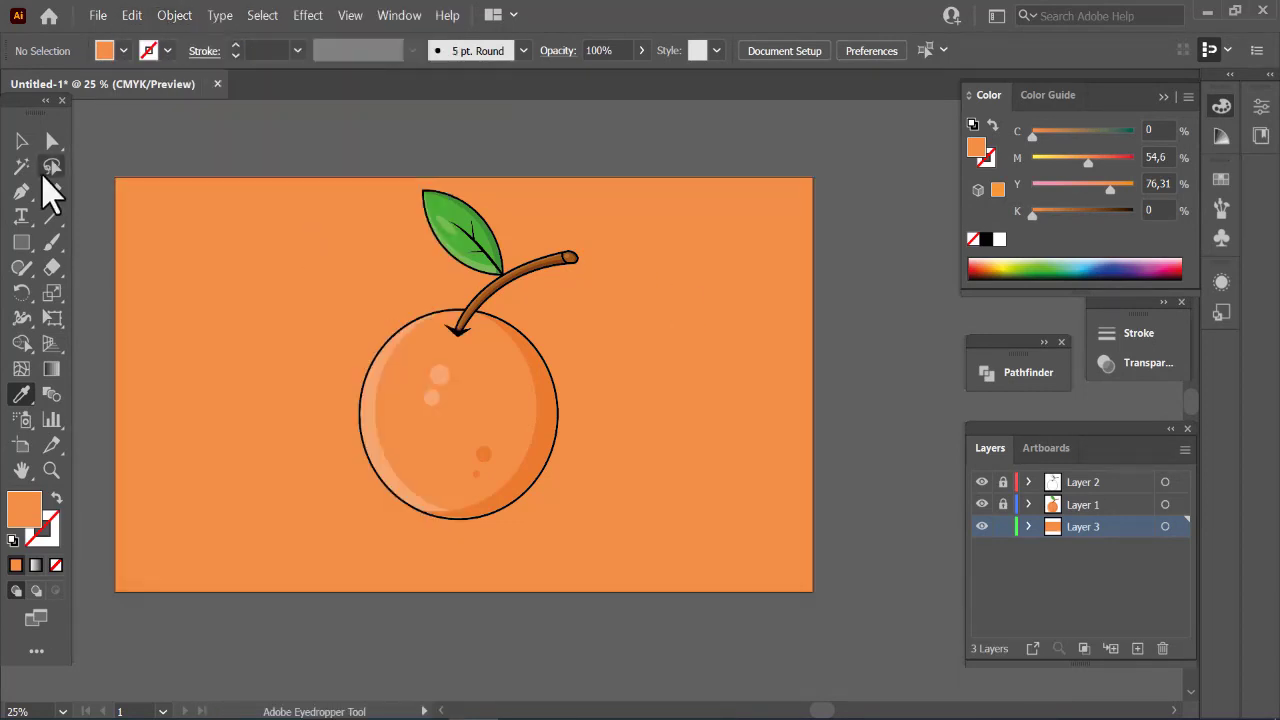
pyautogui.click(21, 141)
pyautogui.click(168, 338)
pyautogui.click(180, 15)
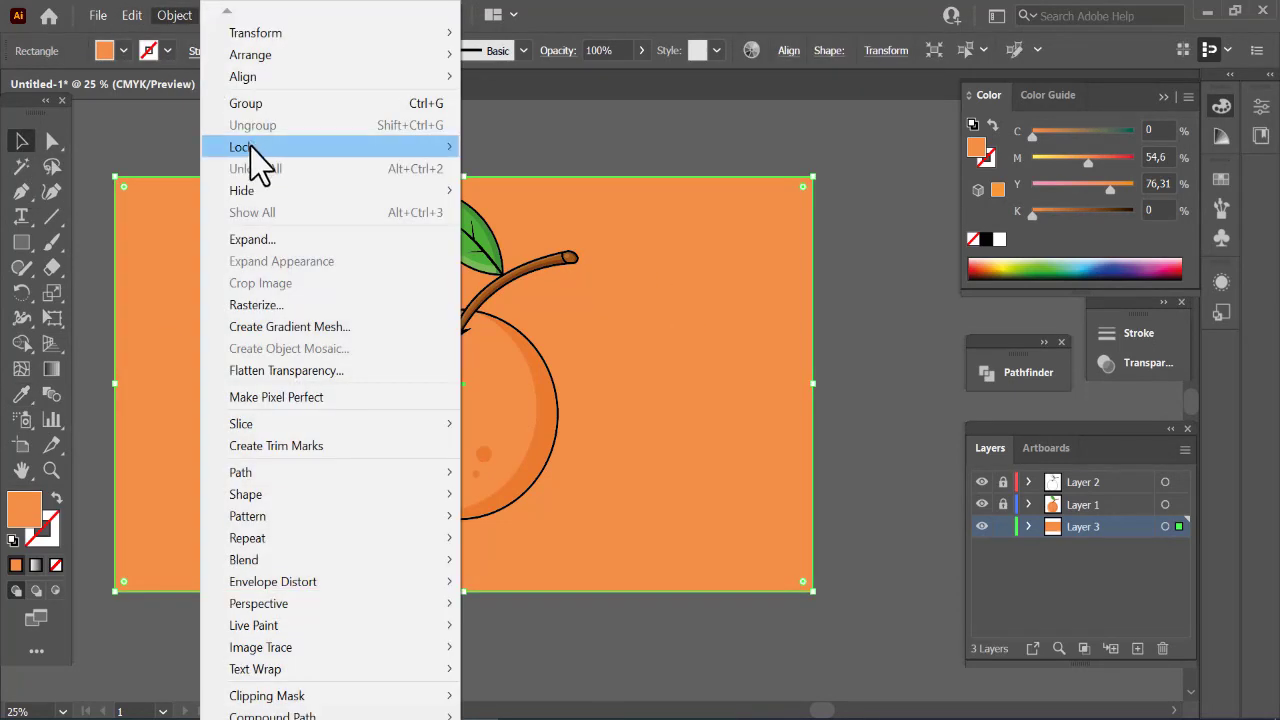
pyautogui.moveTo(280, 150)
pyautogui.click(509, 148)
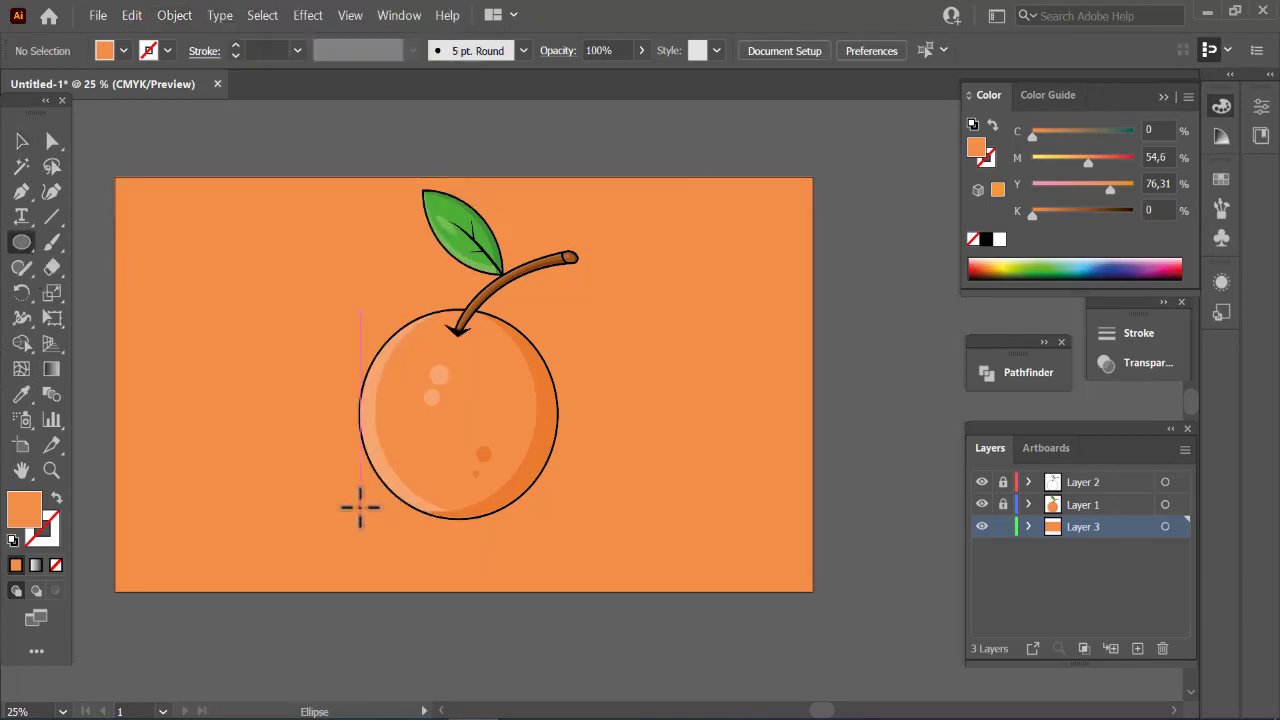
# Draw an ellipse as wide as the orange at its base, fill it with near-black 050505 and set its opacity to 25%
pyautogui.moveTo(358, 484)
pyautogui.mouseDown()
pyautogui.moveTo(568, 569)
pyautogui.moveTo(557, 575)
pyautogui.mouseUp()
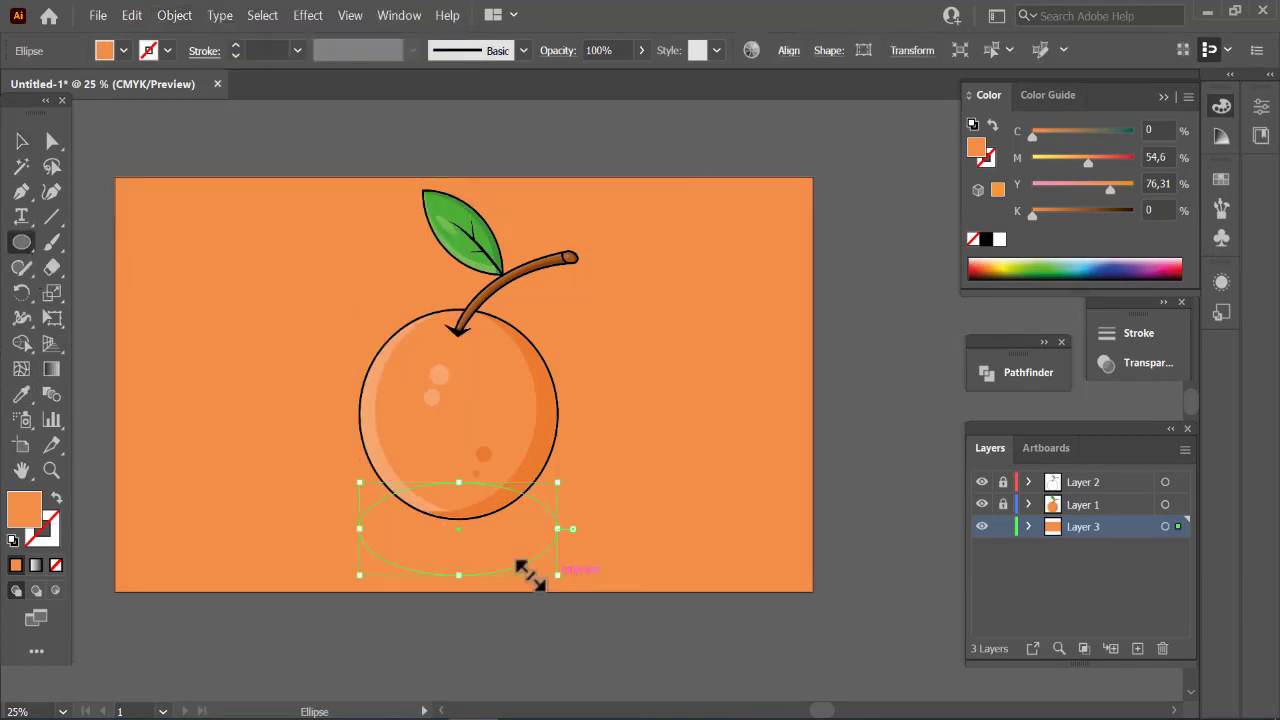
pyautogui.doubleClick(24, 510)
pyautogui.click(532, 558)
pyautogui.click(962, 312)
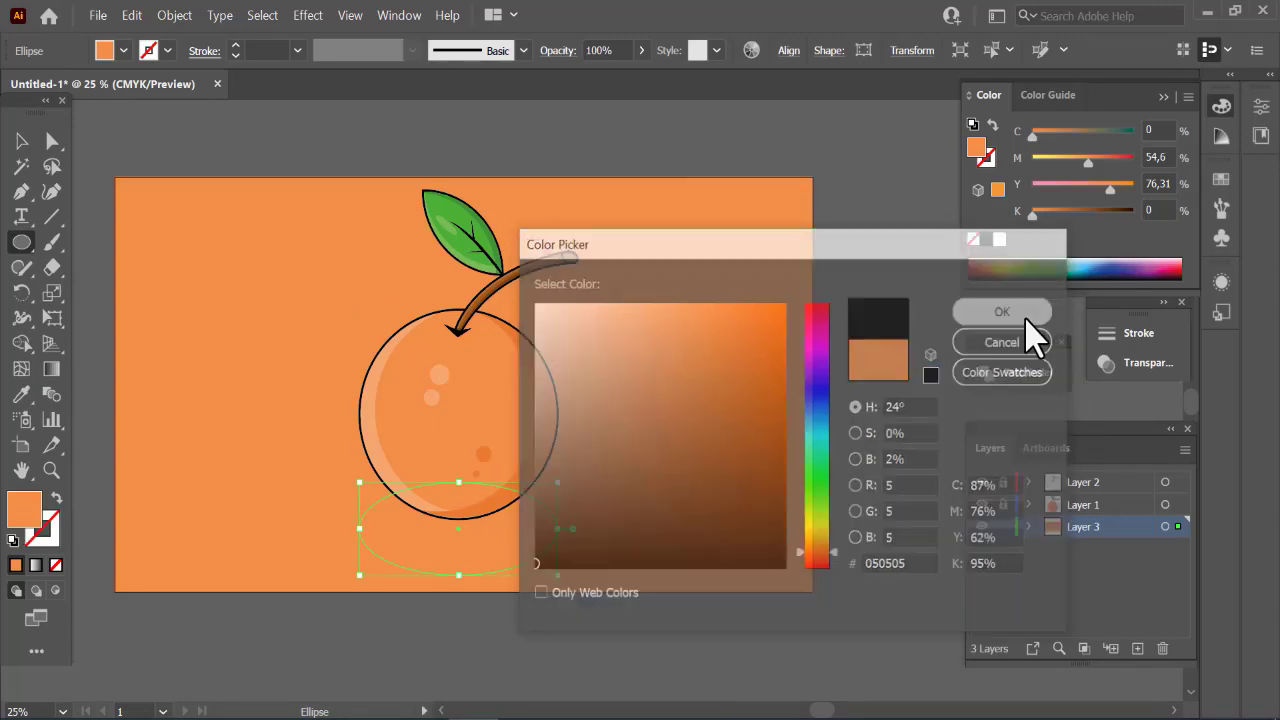
pyautogui.click(641, 50)
pyautogui.moveTo(638, 76); pyautogui.dragTo(584, 78)
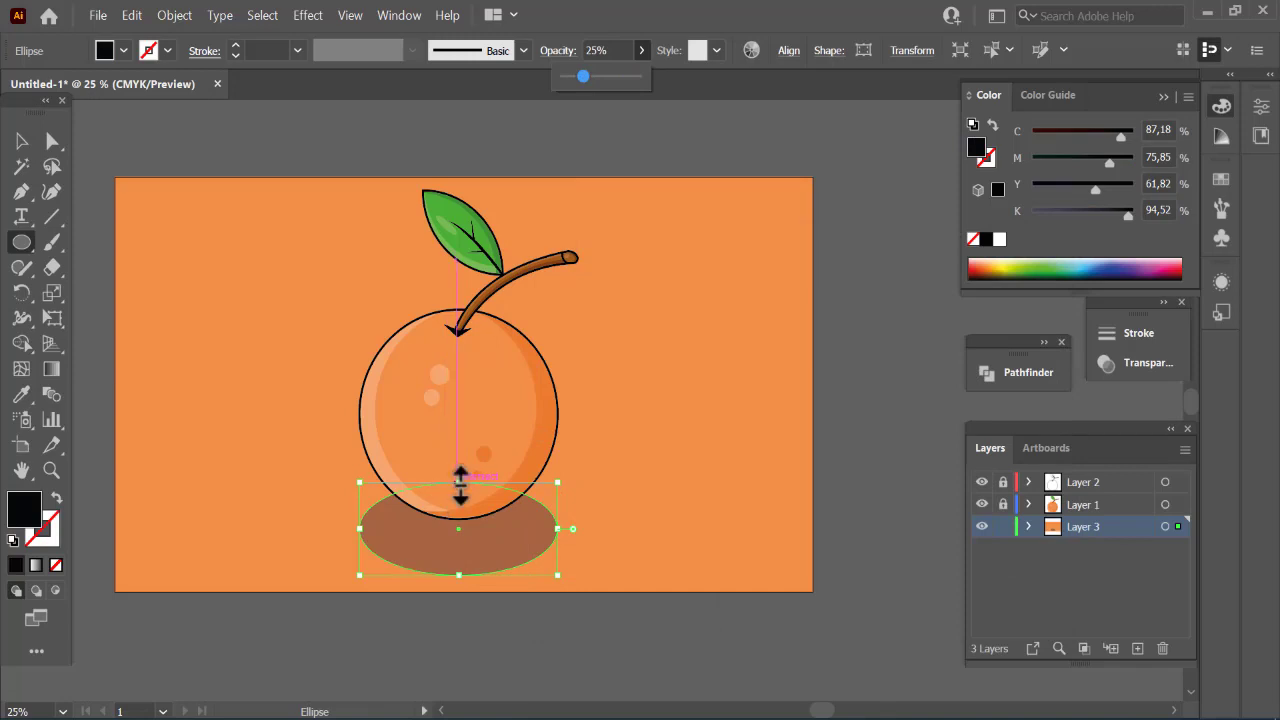
# Flatten the shadow ellipse to about half its height and place it just below the orange
pyautogui.moveTo(459, 483); pyautogui.dragTo(474, 567)
pyautogui.click(22, 141)
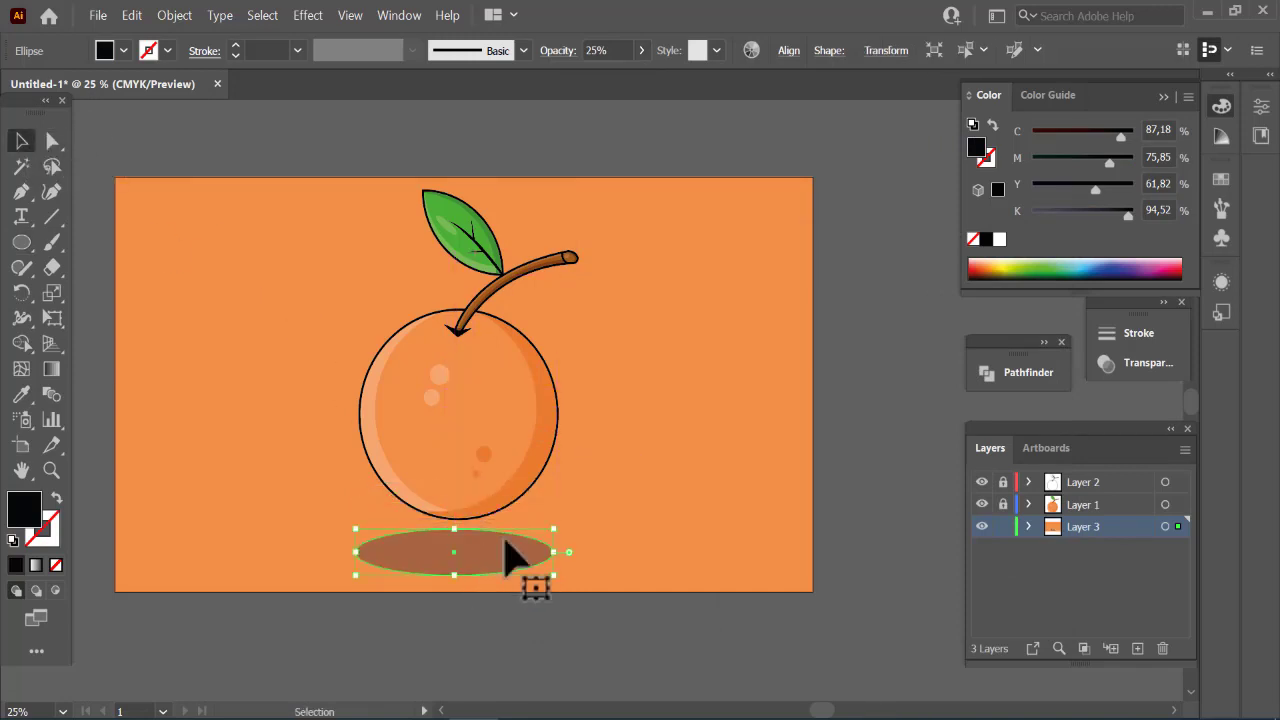
pyautogui.click(927, 357)
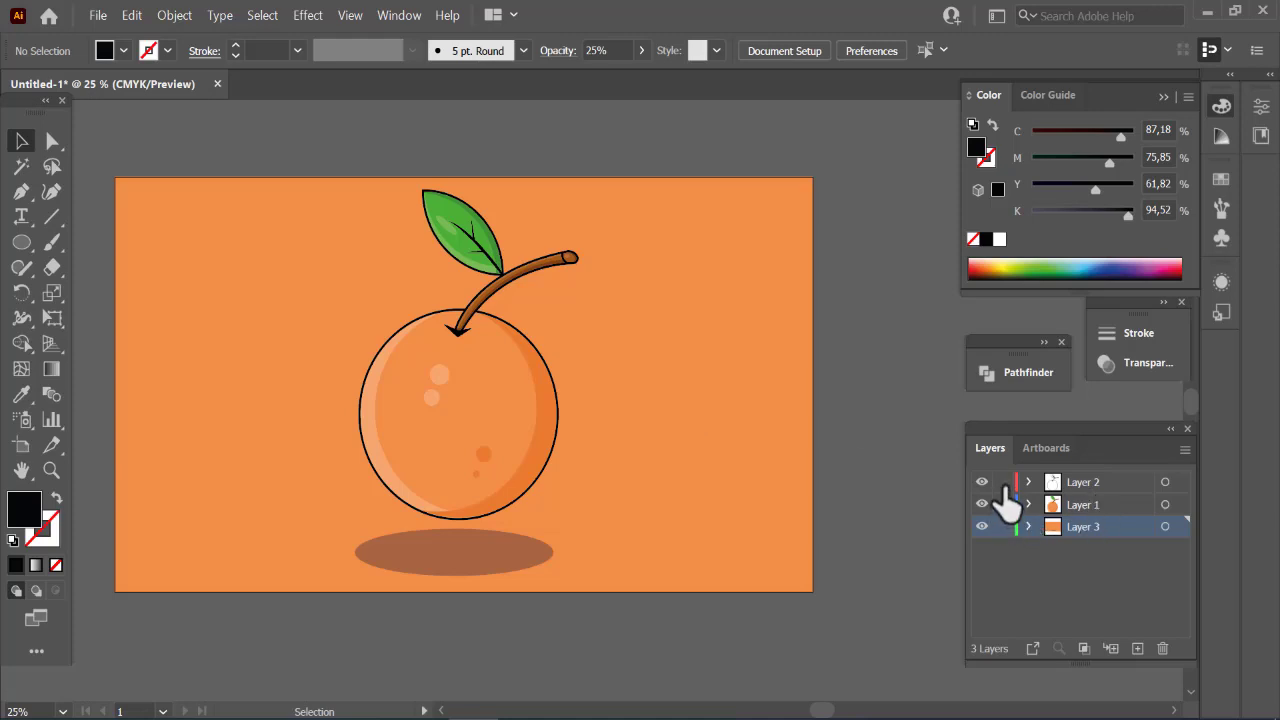
# Lock Layer 3, unlock the artwork layers and nudge the whole fruit slightly up and left above its shadow
pyautogui.click(1003, 526)
pyautogui.moveTo(590, 447); pyautogui.dragTo(262, 208)
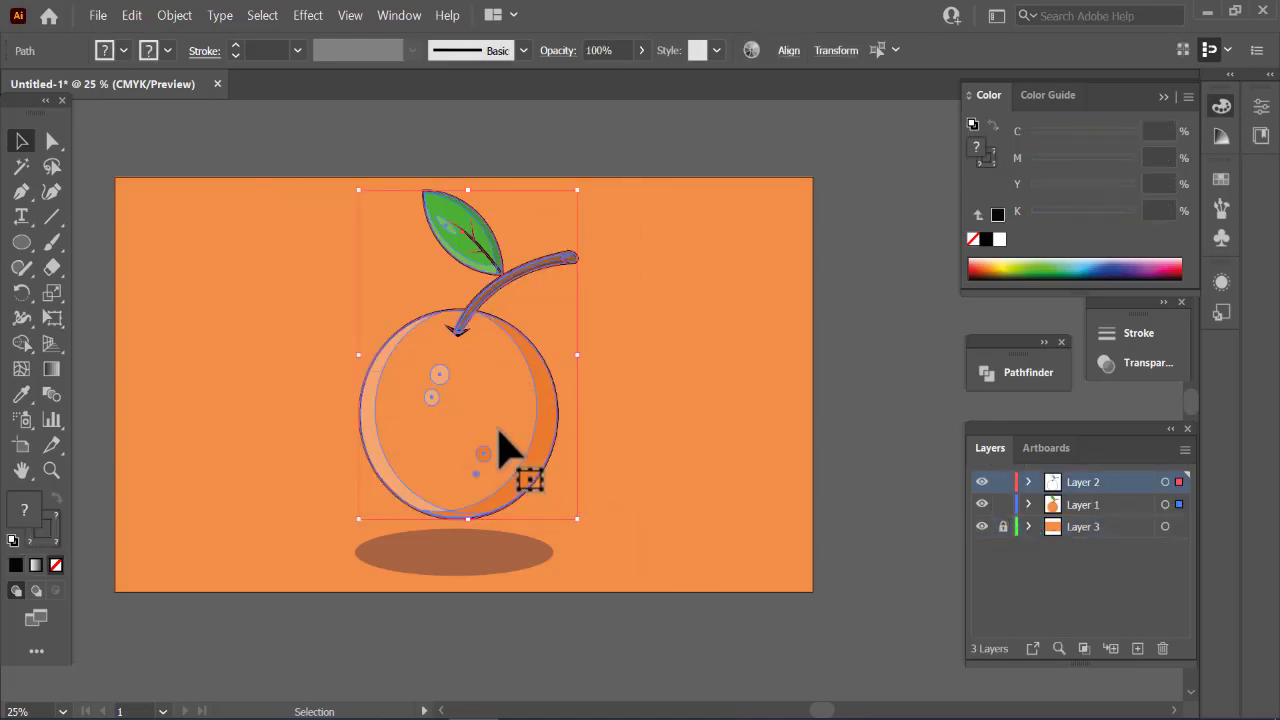
pyautogui.moveTo(499, 447); pyautogui.dragTo(498, 442)
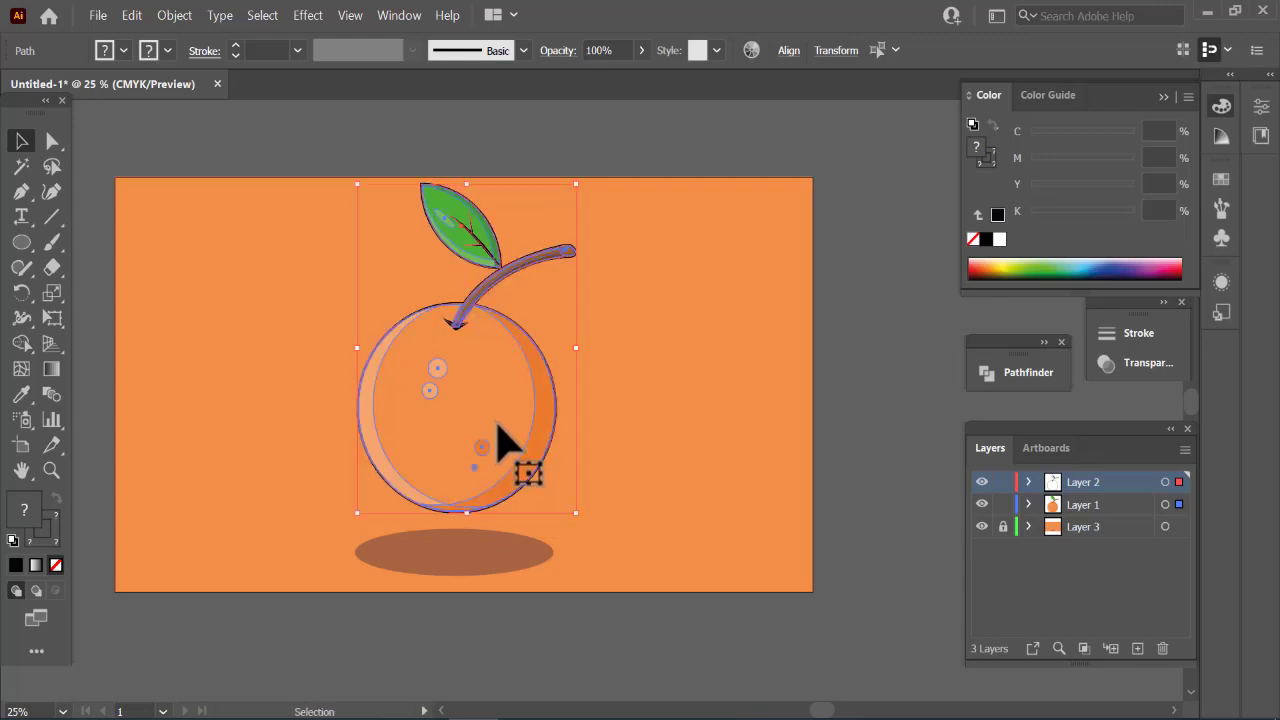
pyautogui.click(875, 292)
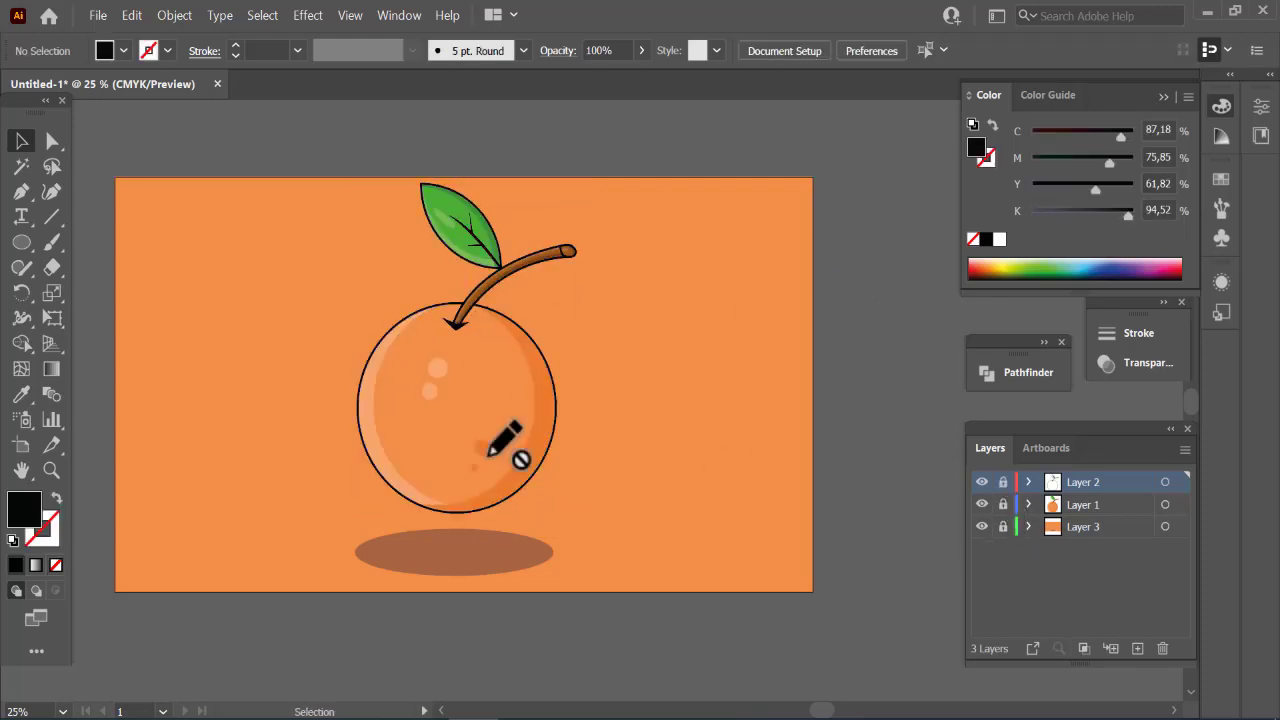
# Draw a small circle on Layer 3 in the background's upper-left area and fill it with dark orange D6681E
pyautogui.click(22, 241)
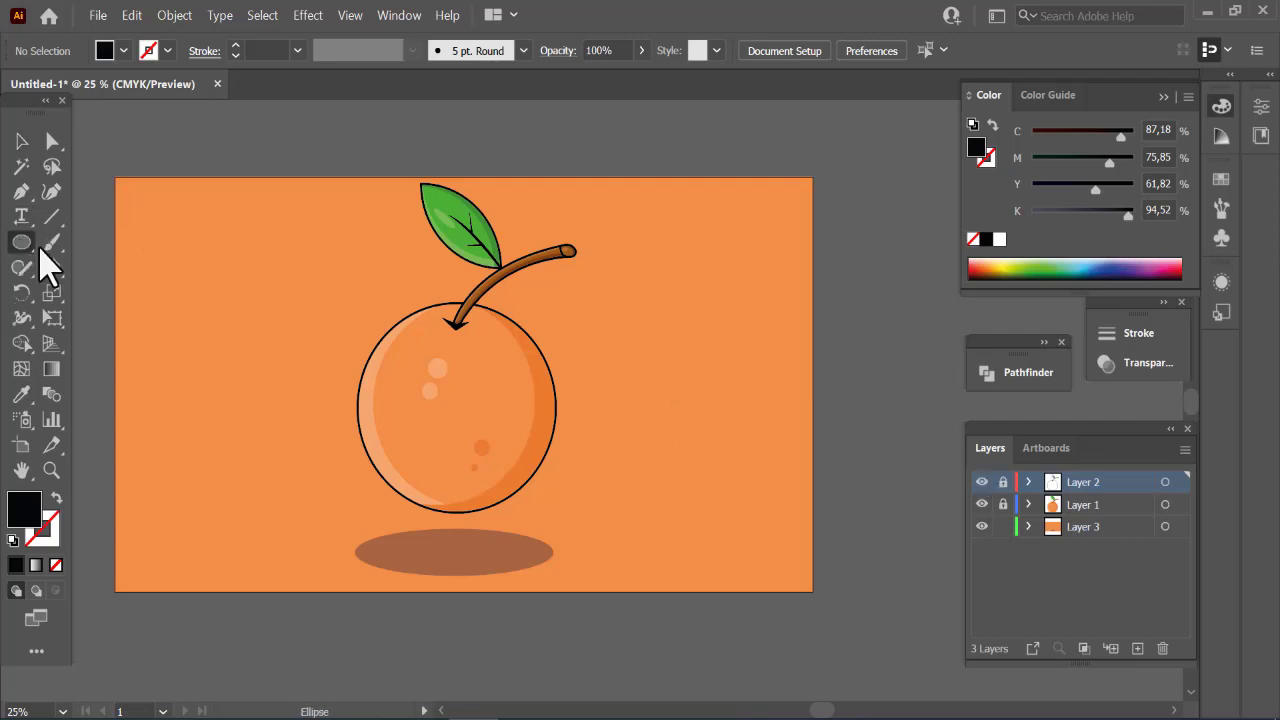
pyautogui.click(1078, 527)
pyautogui.moveTo(259, 262); pyautogui.dragTo(293, 296)
pyautogui.click(22, 395)
pyautogui.click(487, 466)
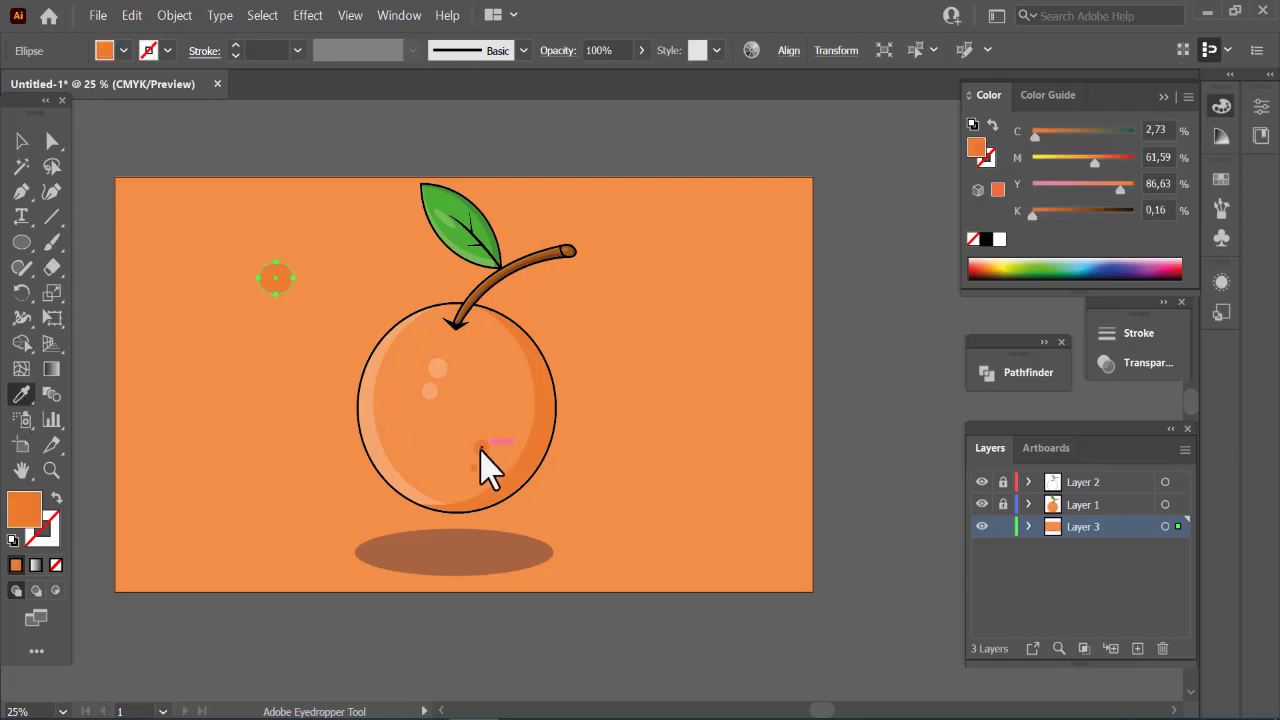
pyautogui.doubleClick(29, 519)
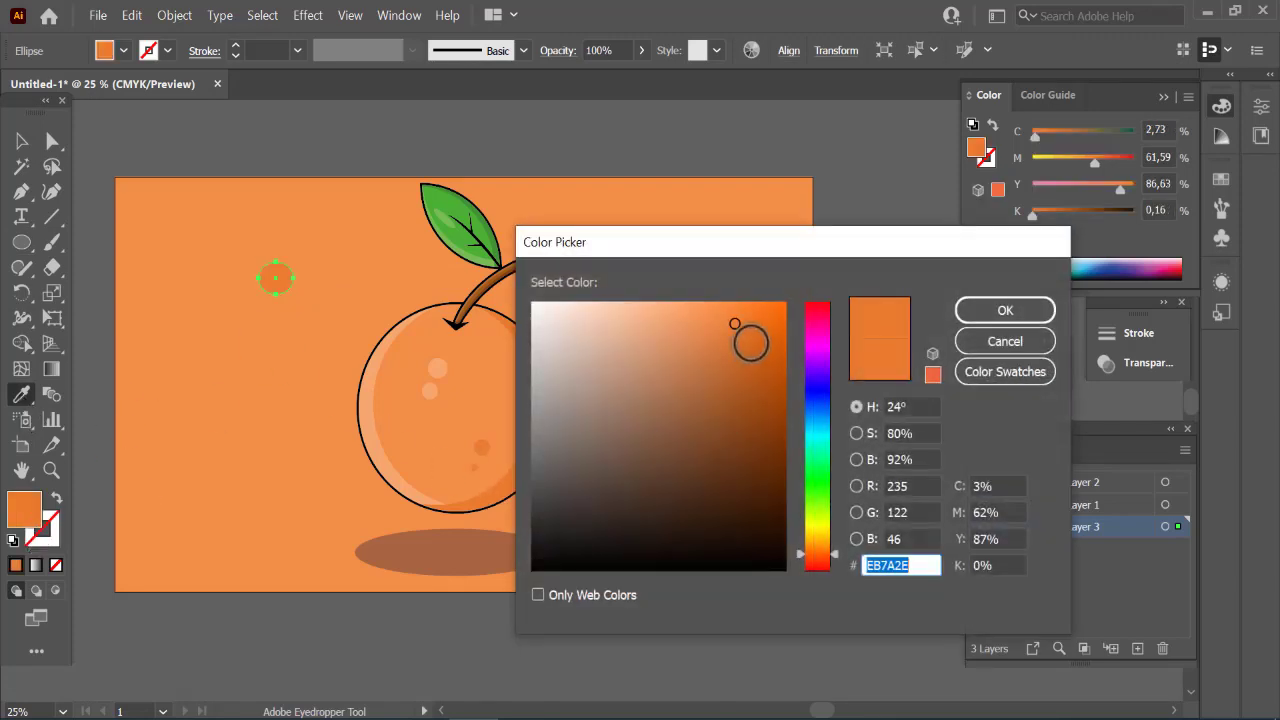
pyautogui.click(750, 343)
pyautogui.click(1005, 312)
pyautogui.click(22, 141)
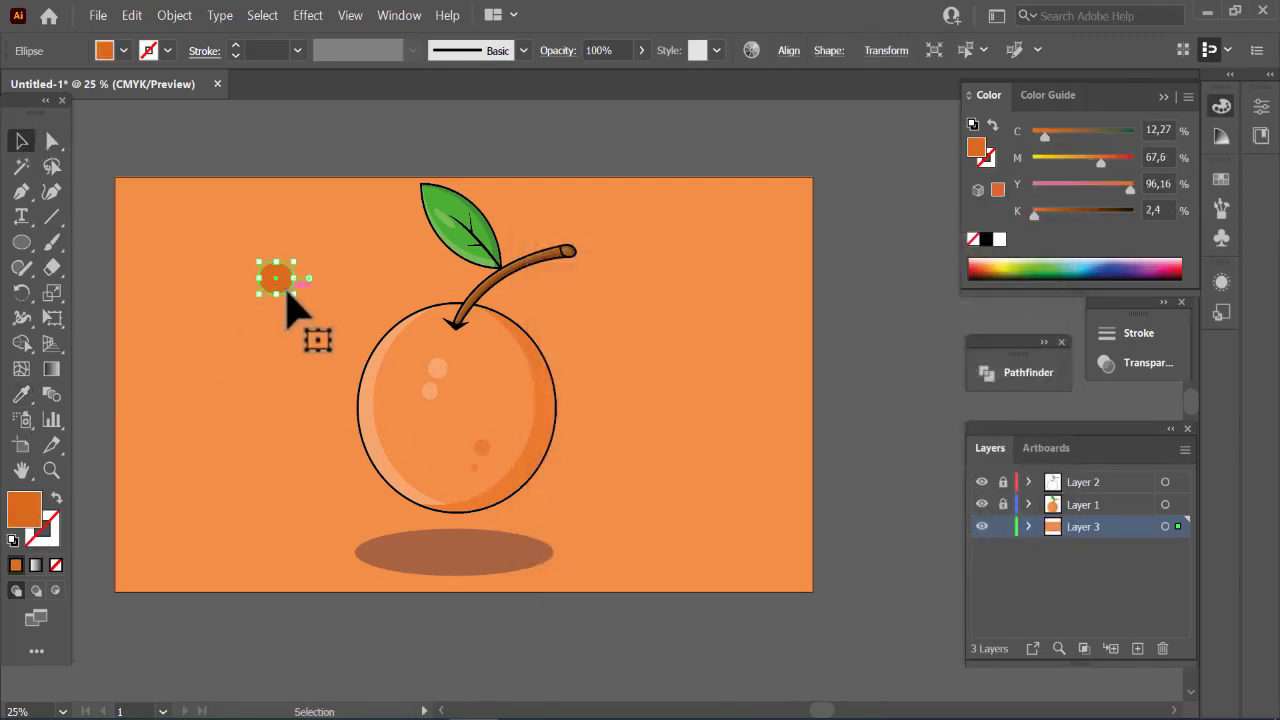
pyautogui.moveTo(279, 298); pyautogui.dragTo(279, 289)
pyautogui.click(656, 112)
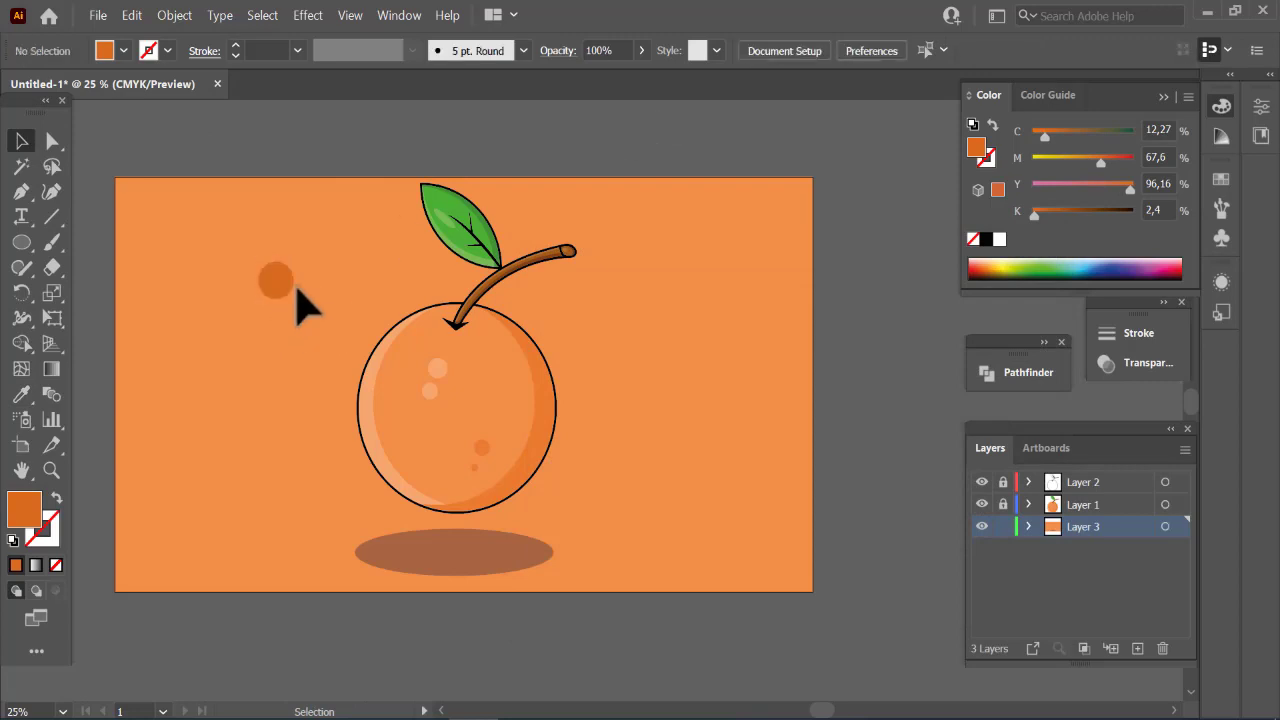
# Change the background circle's fill to a slightly brighter orange, C 7.99, M 65.58, Y 93.4, K 0.8
pyautogui.click(281, 284)
pyautogui.doubleClick(29, 519)
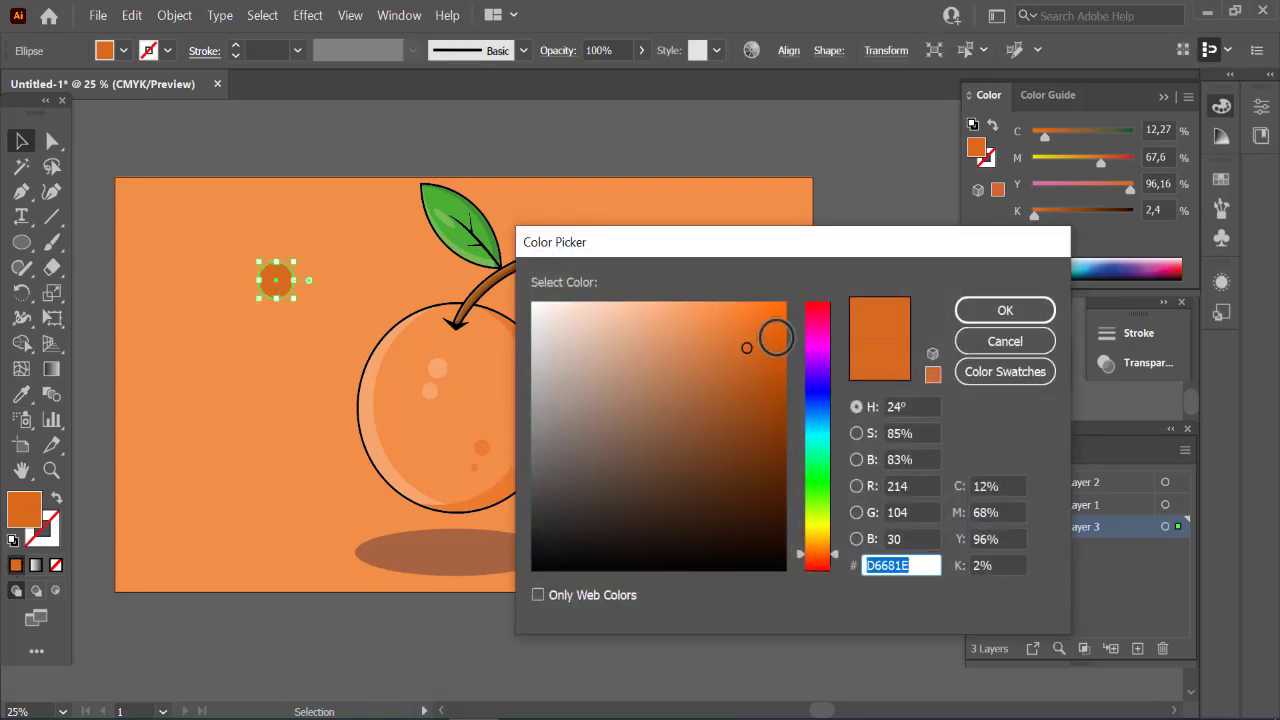
pyautogui.click(749, 331)
pyautogui.click(996, 314)
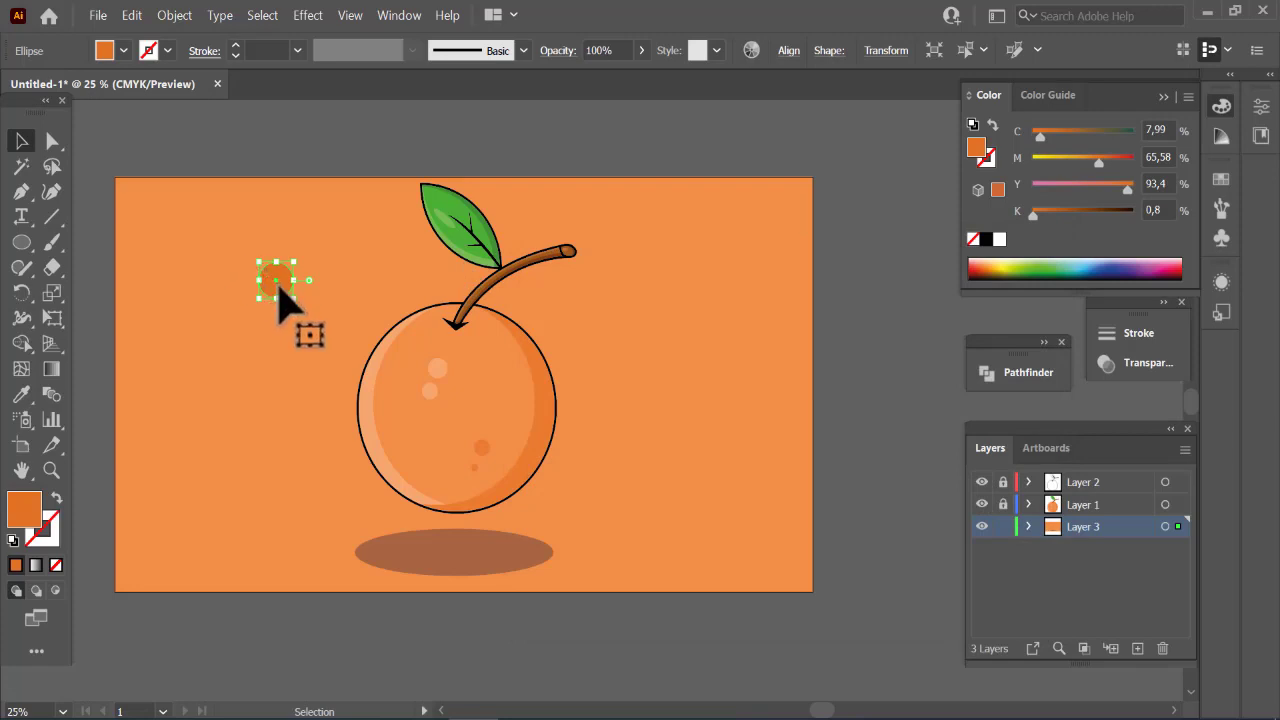
# Scatter copies of the circle in varied sizes around the fruit, three on its right side and four on its left in all
pyautogui.moveTo(280, 300); pyautogui.dragTo(638, 480)
pyautogui.moveTo(625, 335)
pyautogui.mouseDown()
pyautogui.moveTo(306, 420)
pyautogui.moveTo(457, 366)
pyautogui.moveTo(610, 335)
pyautogui.moveTo(608, 309)
pyautogui.moveTo(609, 323)
pyautogui.mouseUp()
pyautogui.click(883, 277)
pyautogui.moveTo(308, 399); pyautogui.dragTo(641, 413)
pyautogui.click(301, 403)
pyautogui.moveTo(321, 378); pyautogui.dragTo(308, 390)
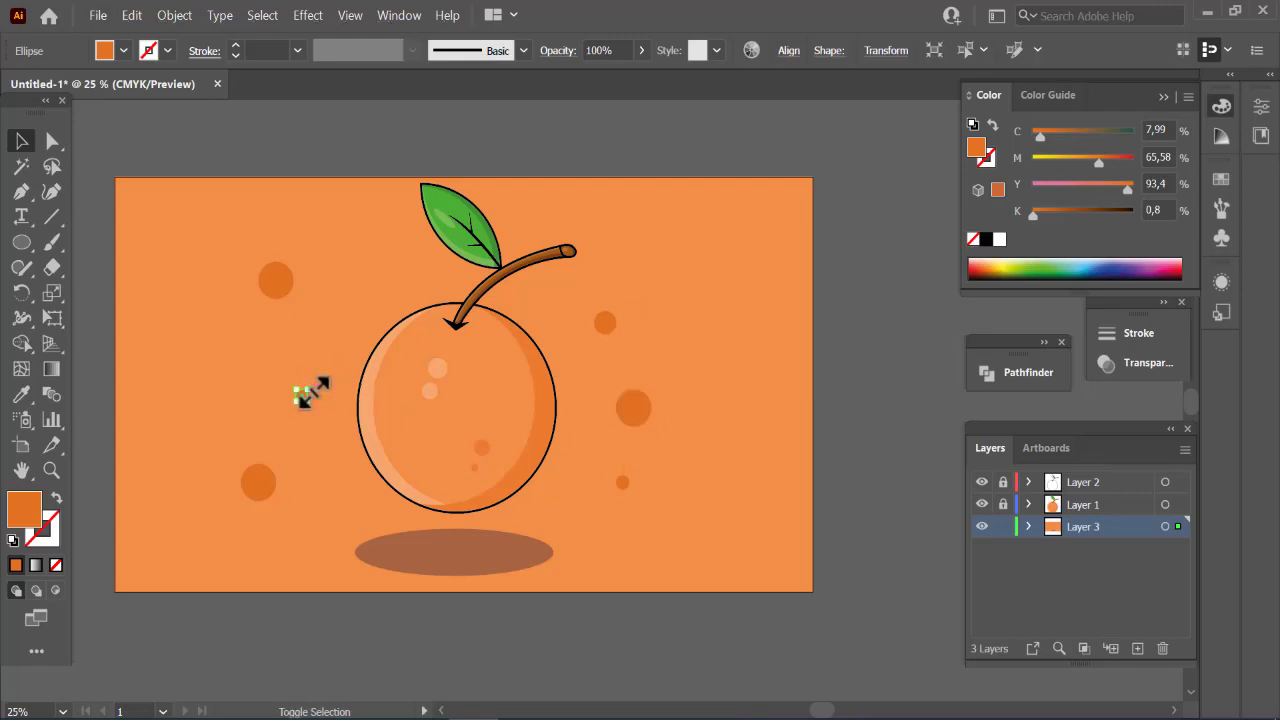
pyautogui.click(729, 406)
pyautogui.moveTo(273, 296); pyautogui.dragTo(405, 243)
pyautogui.click(745, 343)
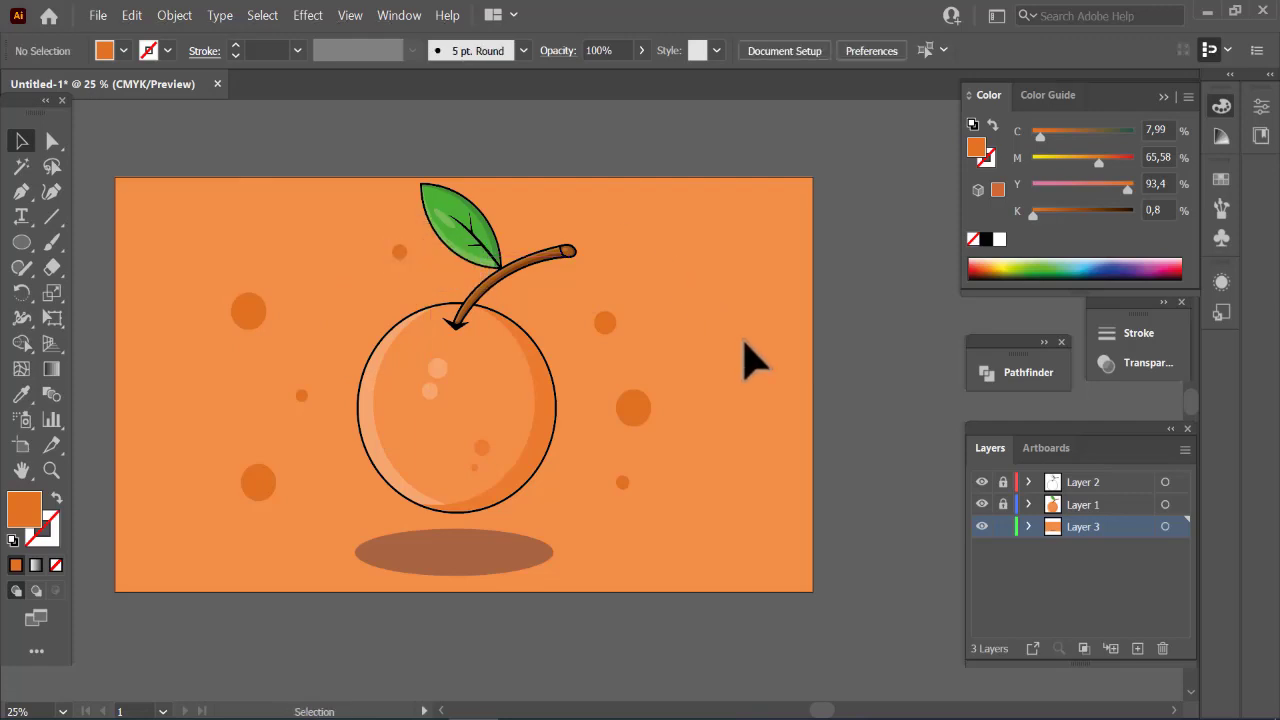
# Shrink the shadow ellipse and centre it closer beneath the orange
pyautogui.moveTo(500, 563); pyautogui.dragTo(533, 562)
pyautogui.click(902, 330)
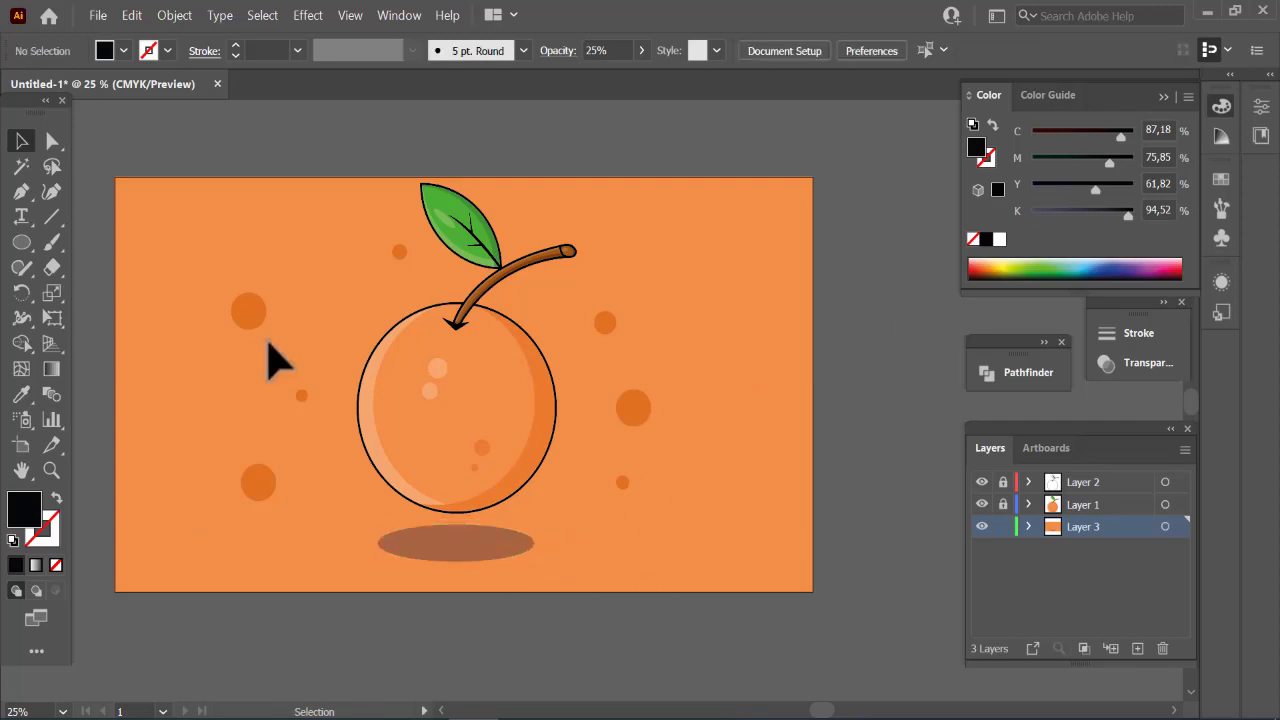
pyautogui.scroll(-1, 651, 297)
pyautogui.scroll(3, 651, 297)
pyautogui.scroll(-2, 651, 297)
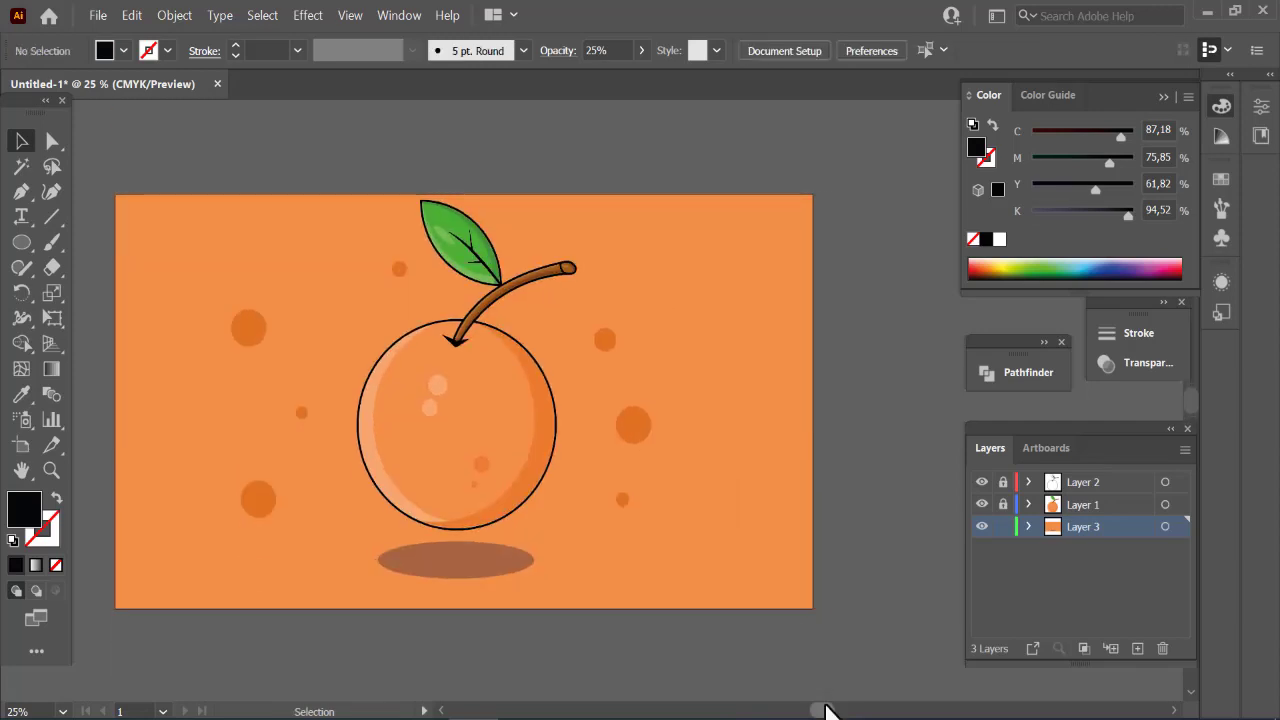
pyautogui.moveTo(825, 710); pyautogui.dragTo(818, 710)
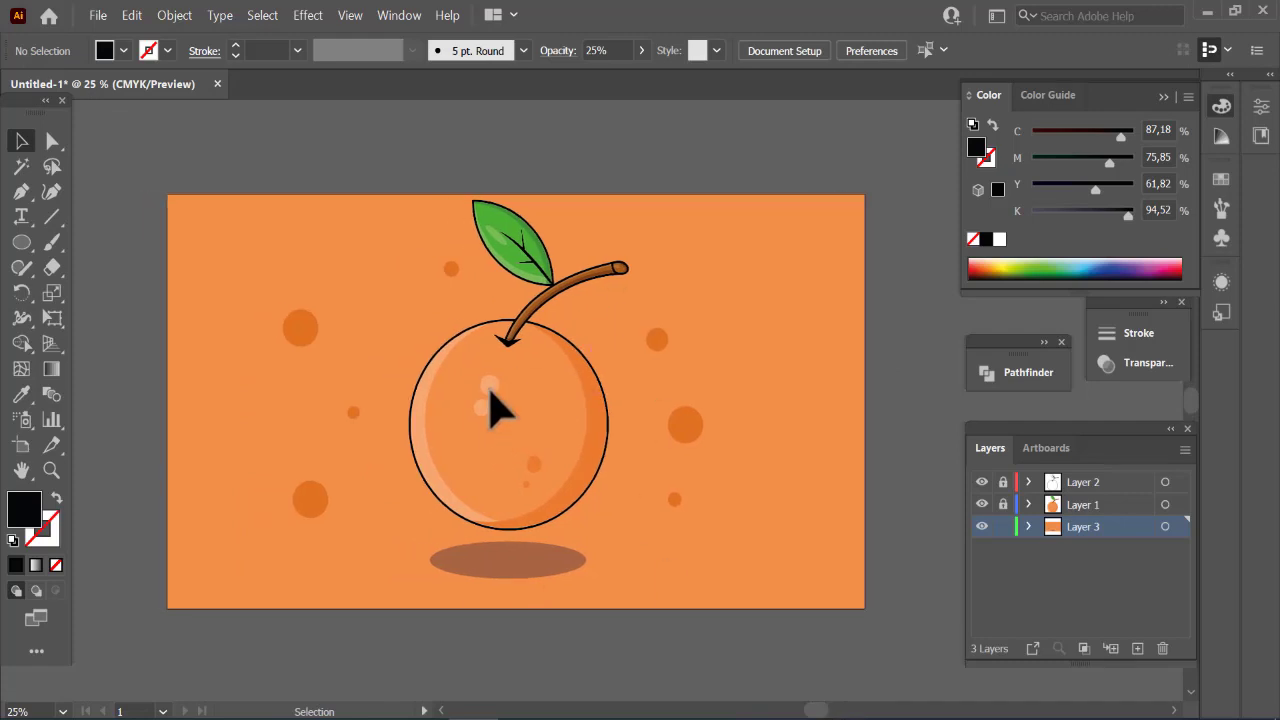